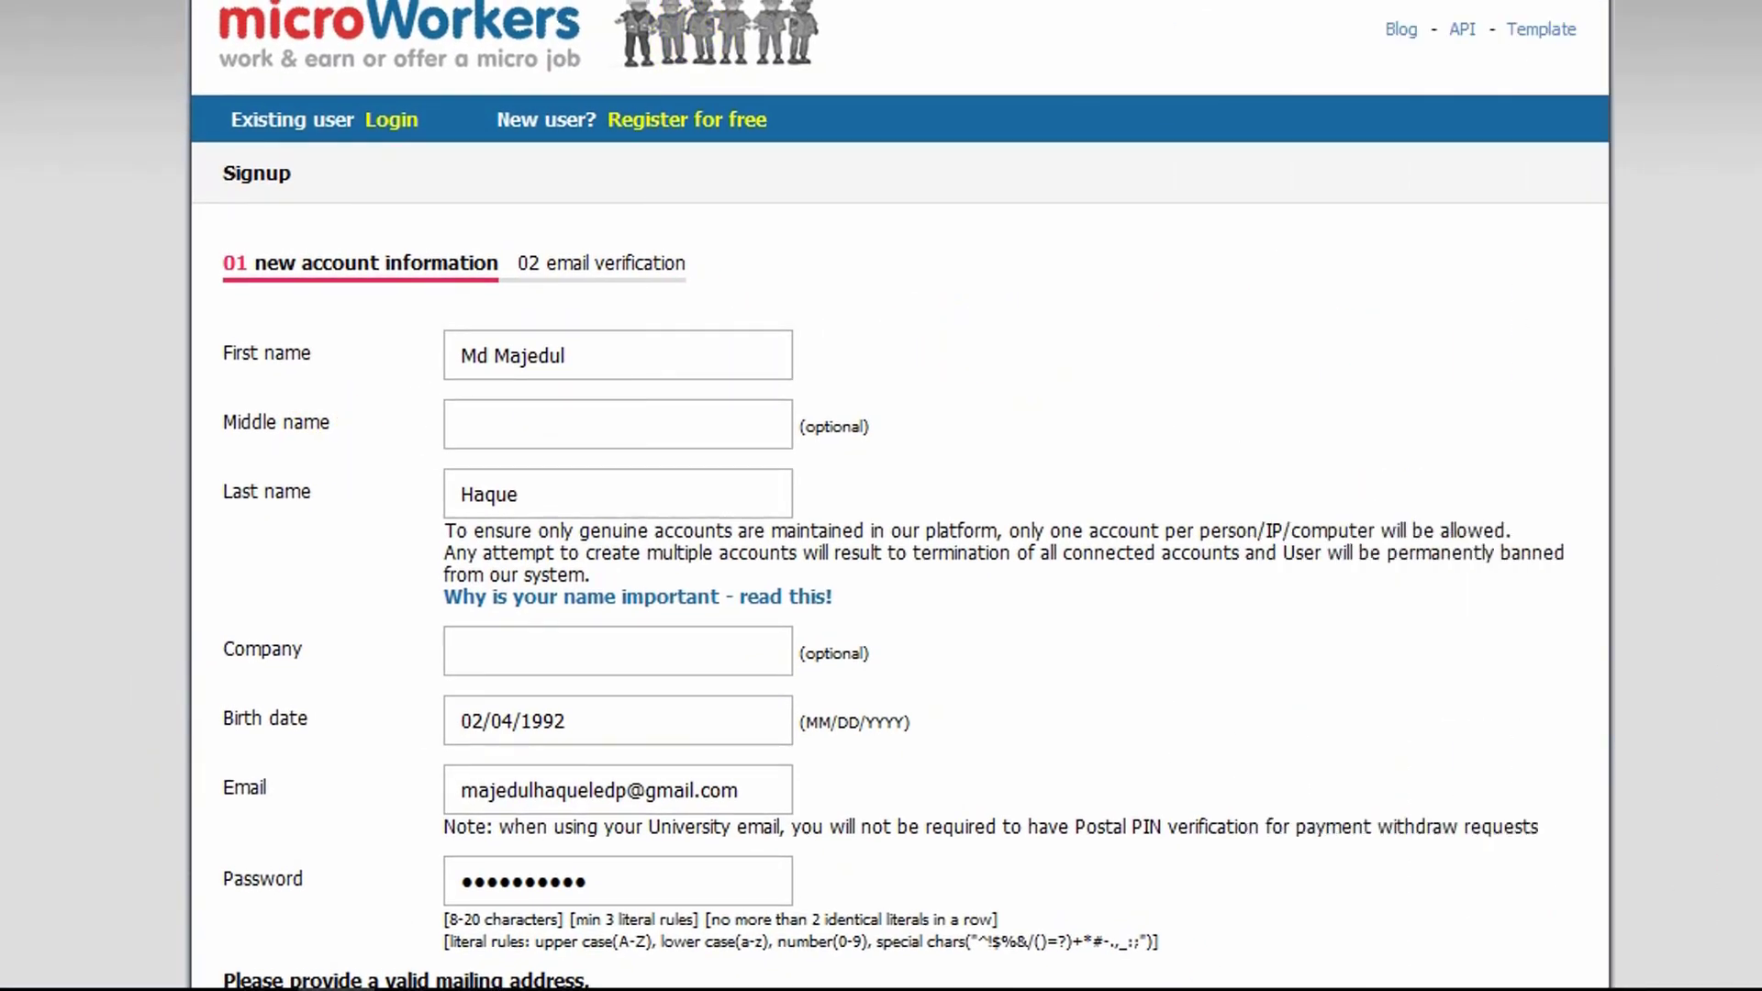
# Submit the completed Microworkers signup form and decline saving the login in the browser
pyautogui.scroll(-9, 899, 495)
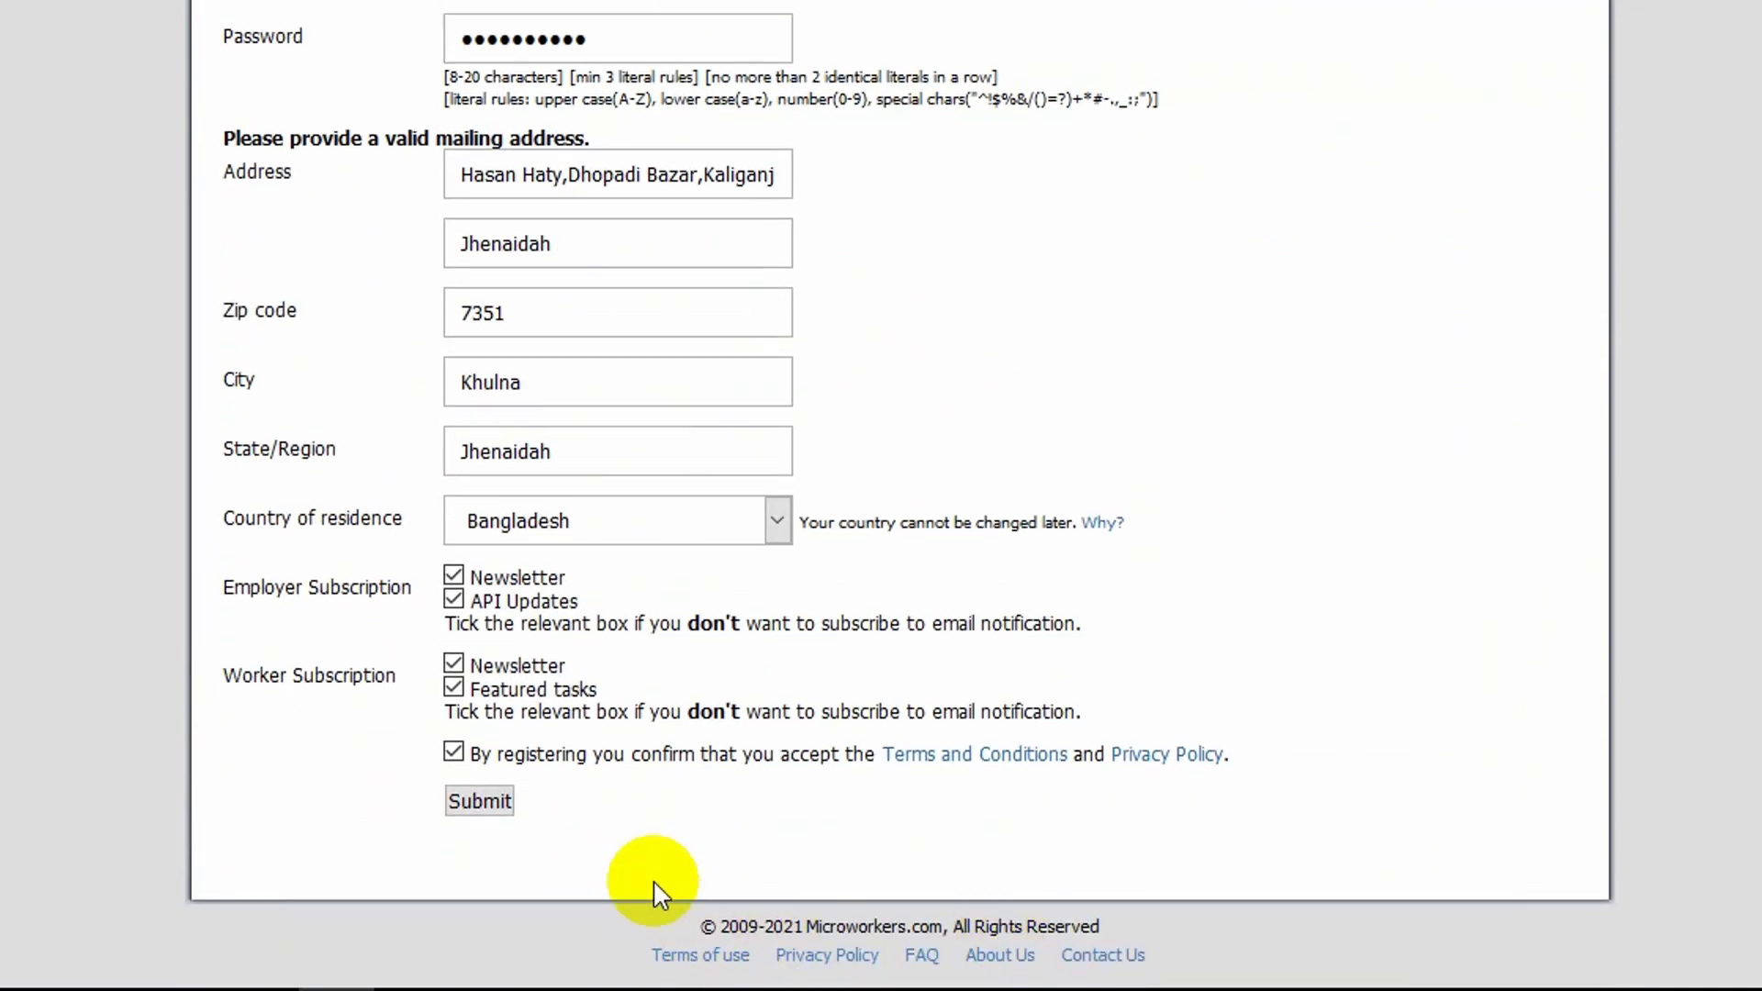
pyautogui.click(482, 807)
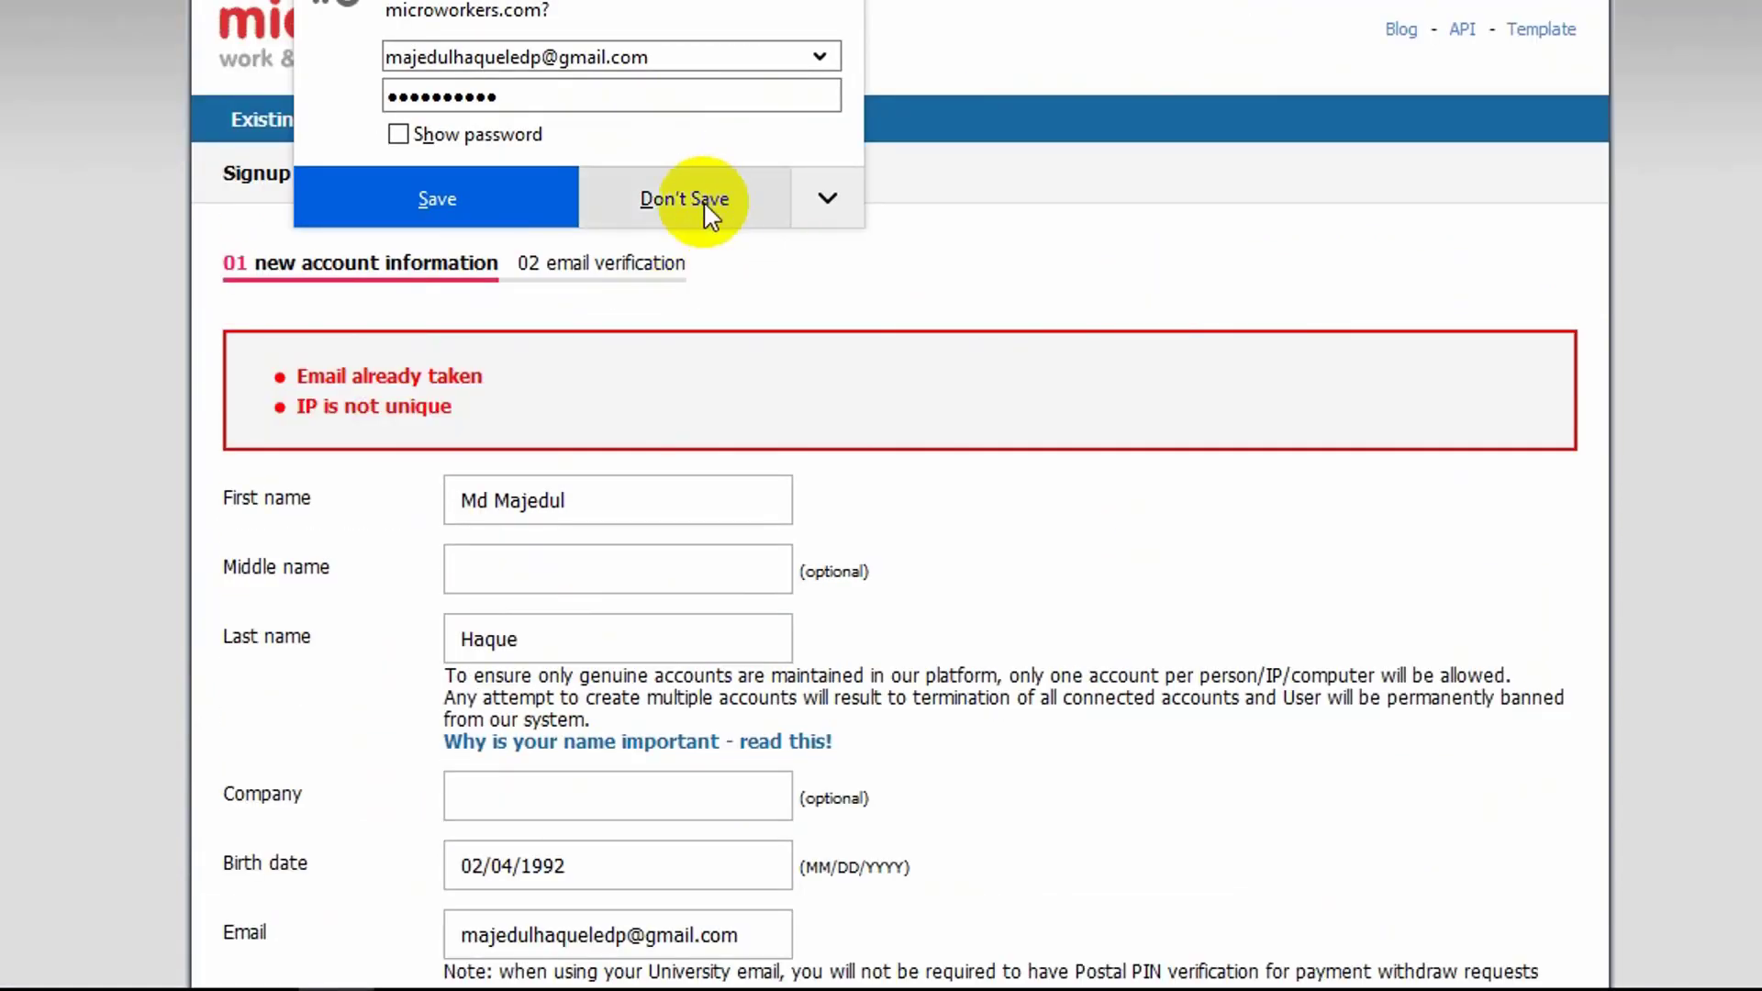
pyautogui.click(708, 213)
# Examine the error messages listed above the signup form
pyautogui.scroll(-2, 881, 496)
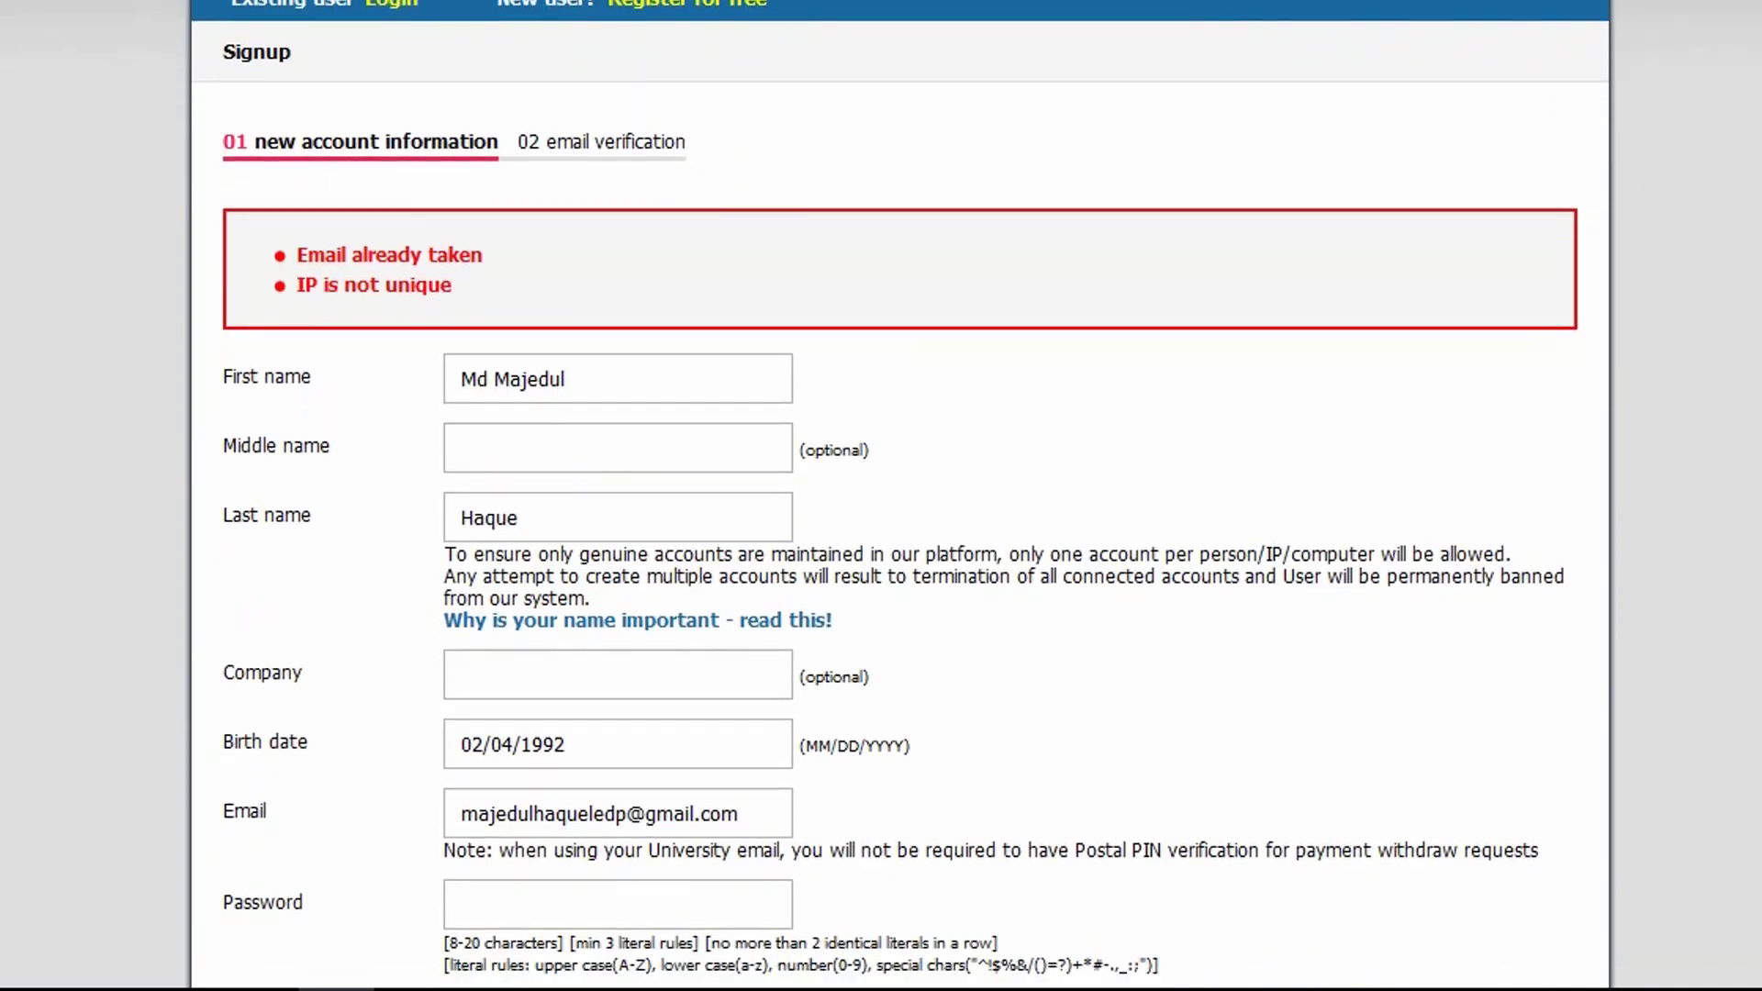
pyautogui.moveTo(295, 286); pyautogui.dragTo(456, 287)
pyautogui.moveTo(297, 255); pyautogui.dragTo(480, 256)
pyautogui.click(486, 254)
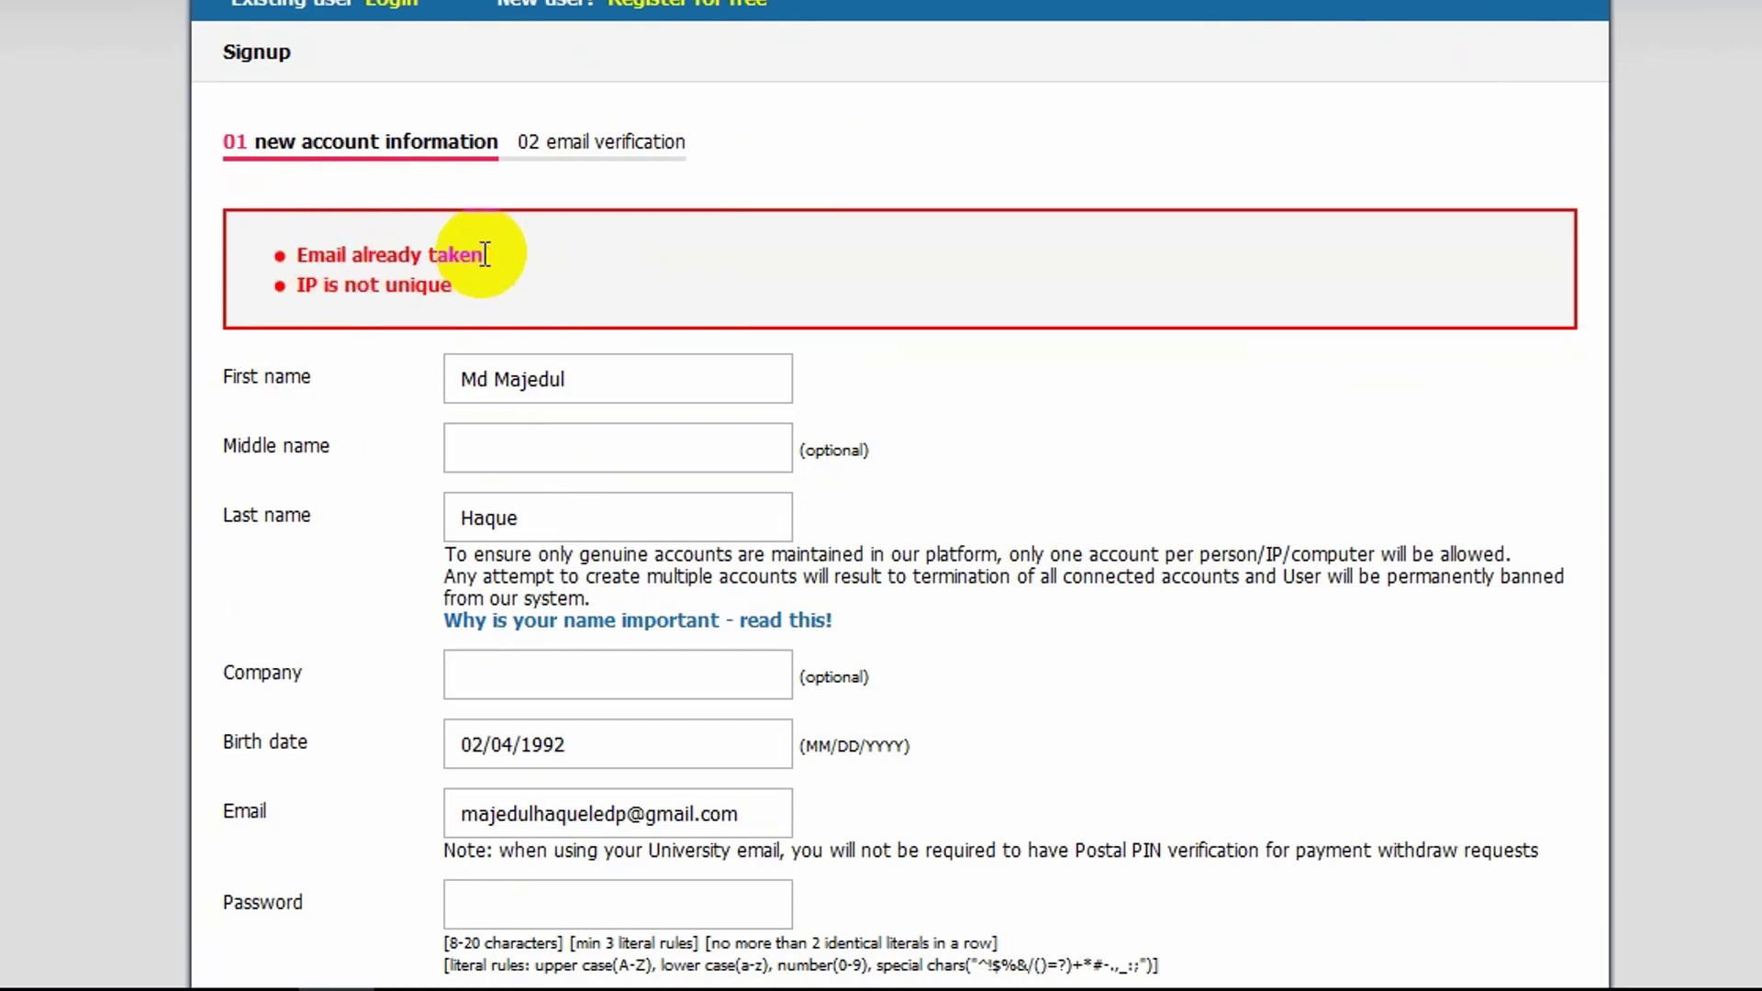
pyautogui.moveTo(275, 256); pyautogui.dragTo(508, 261)
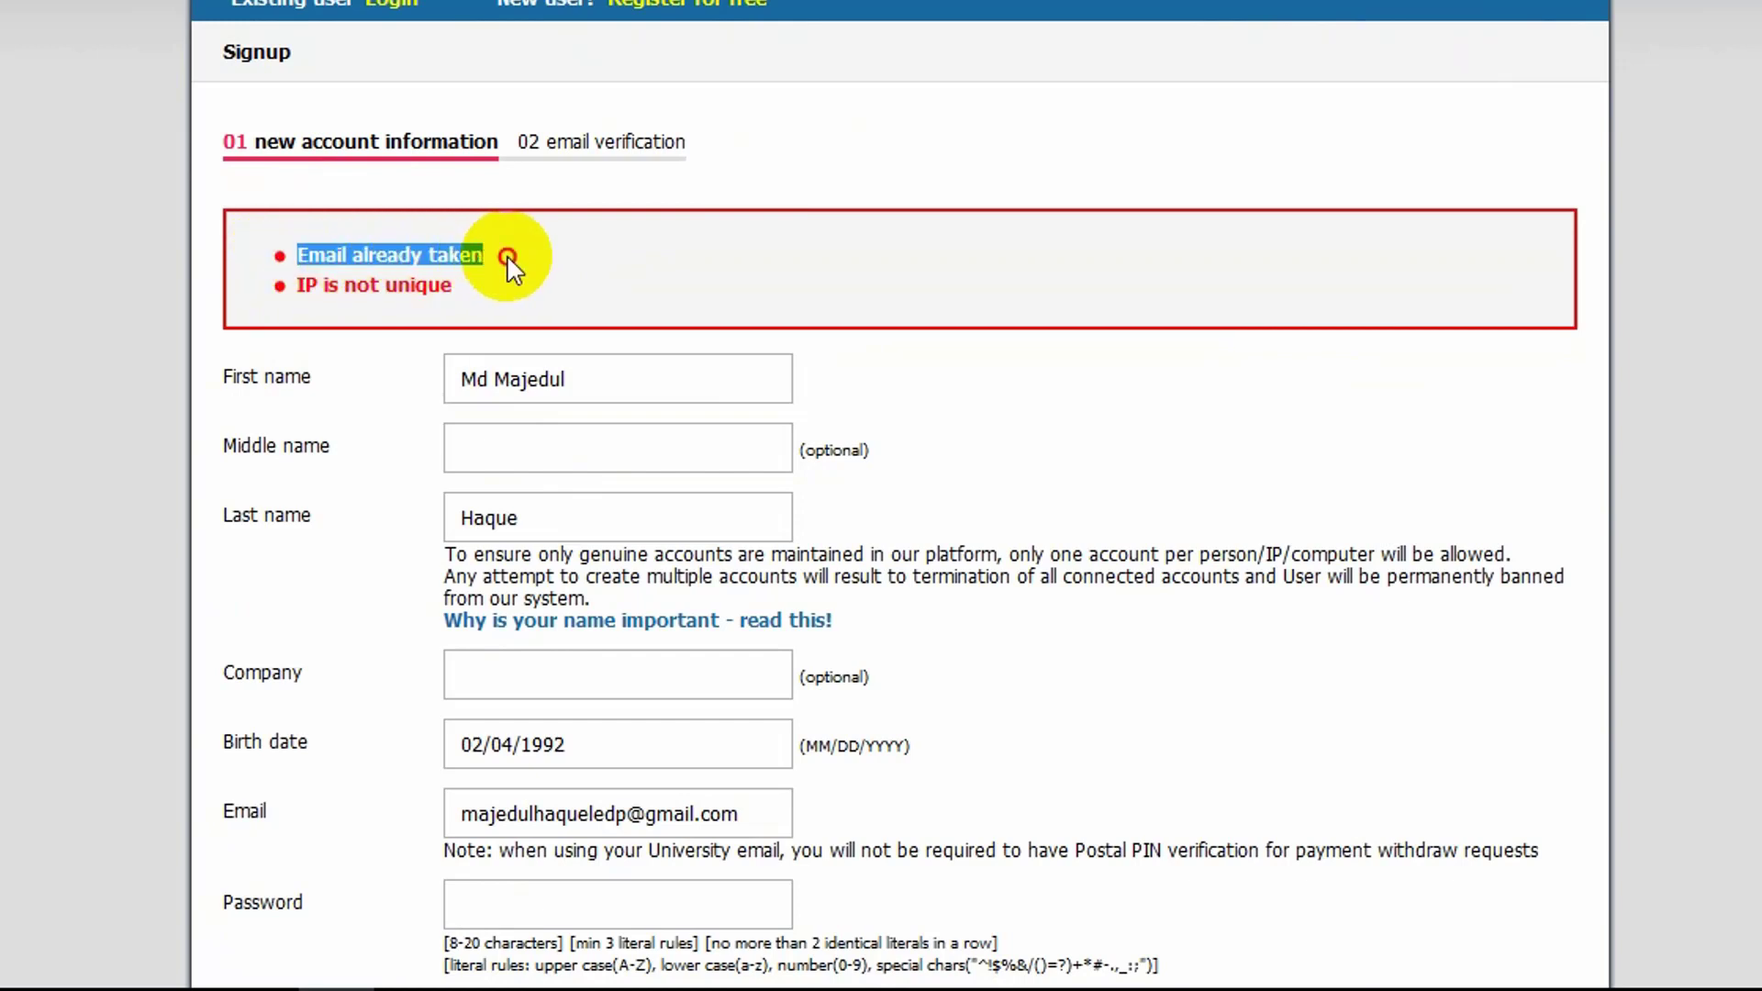
pyautogui.click(508, 261)
pyautogui.moveTo(297, 255); pyautogui.dragTo(504, 260)
pyautogui.click(503, 259)
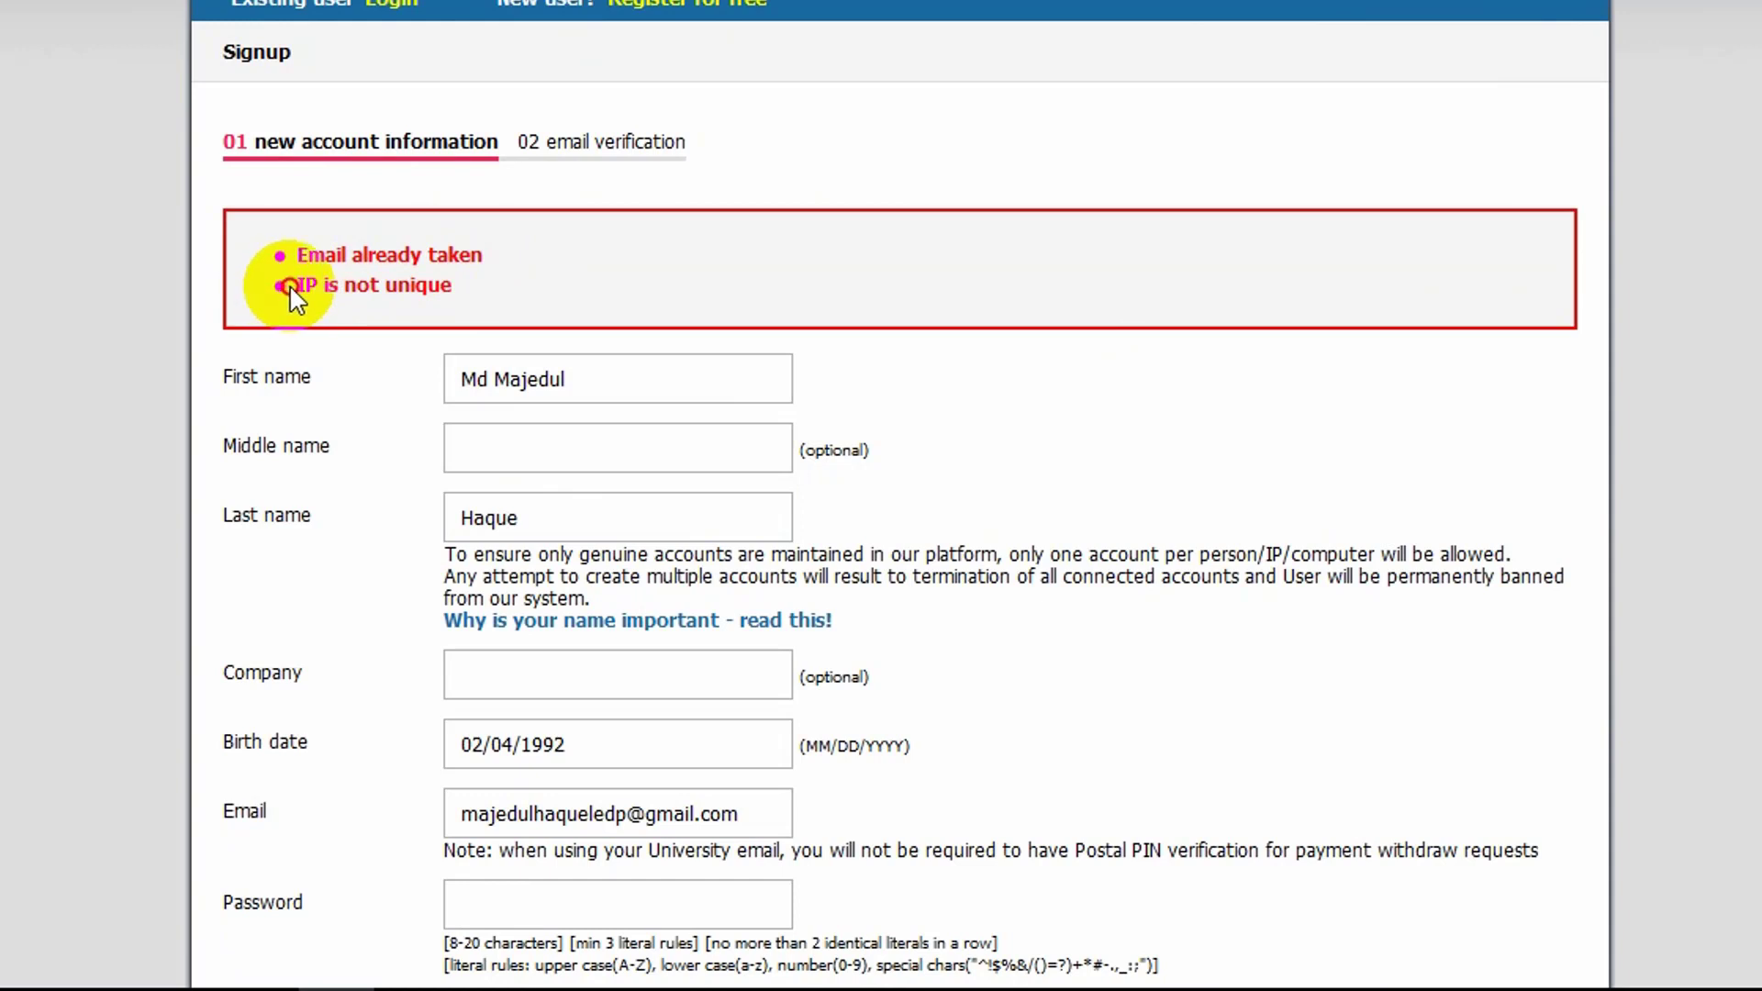
pyautogui.moveTo(294, 286); pyautogui.dragTo(452, 287)
pyautogui.click(451, 286)
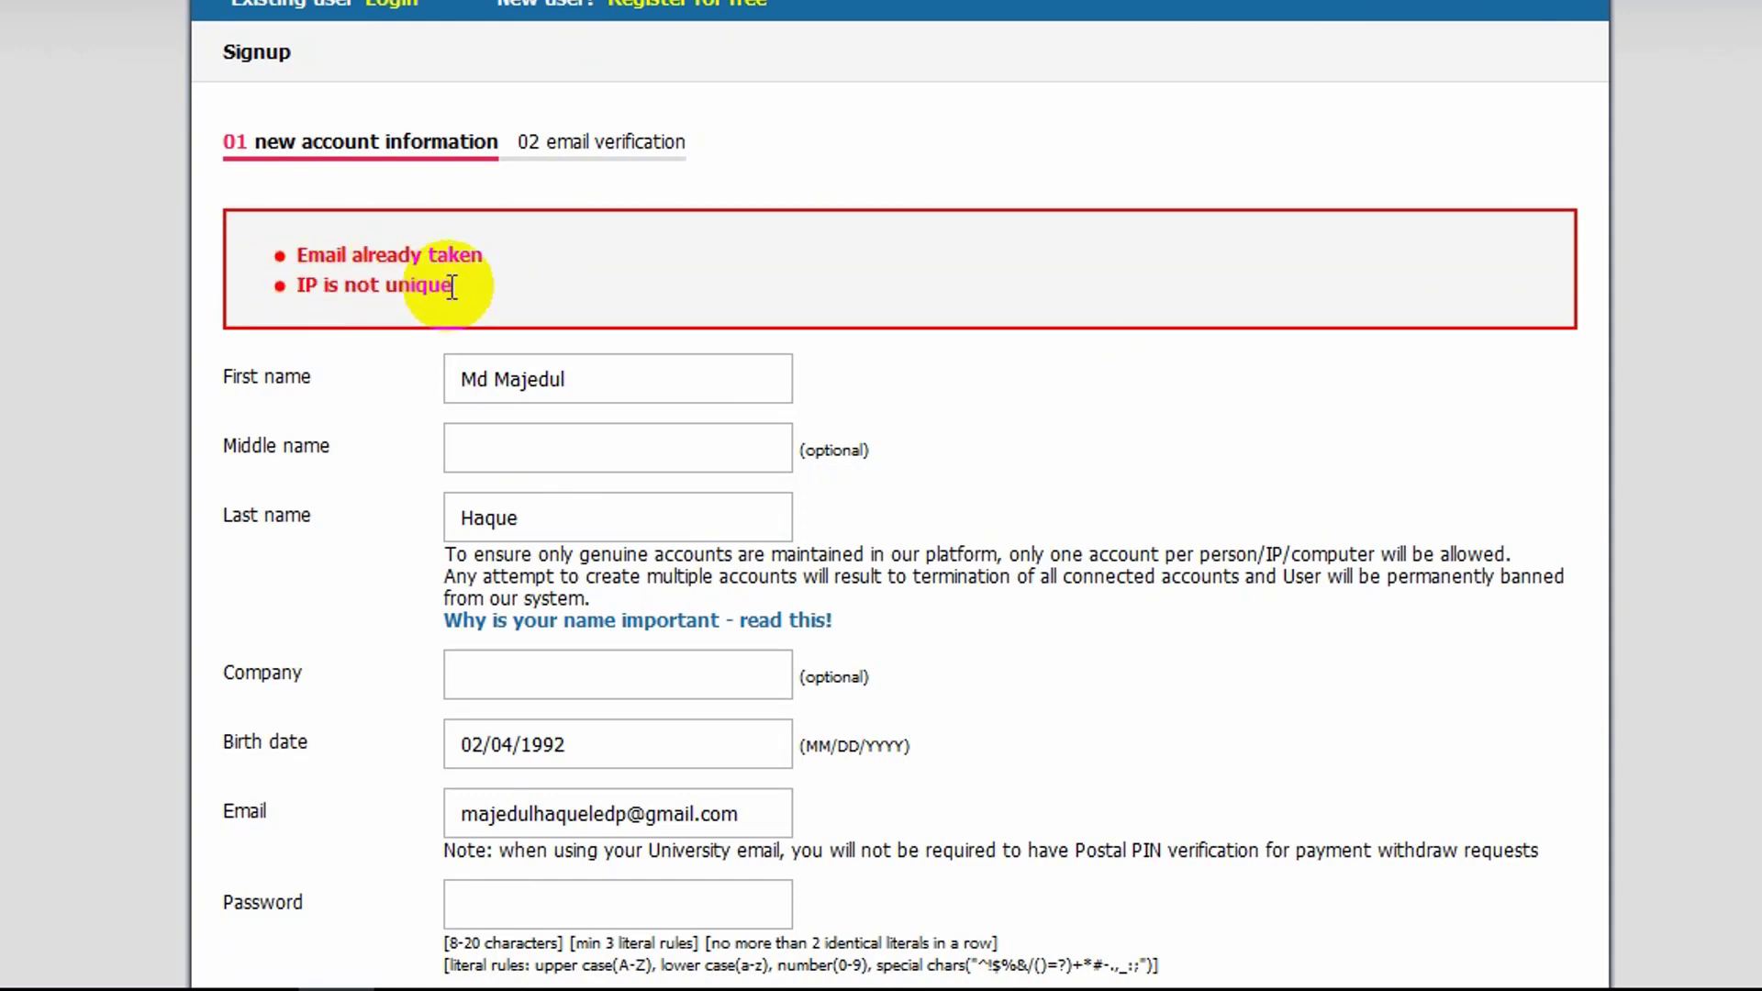
pyautogui.moveTo(294, 286); pyautogui.dragTo(459, 286)
pyautogui.click(384, 286)
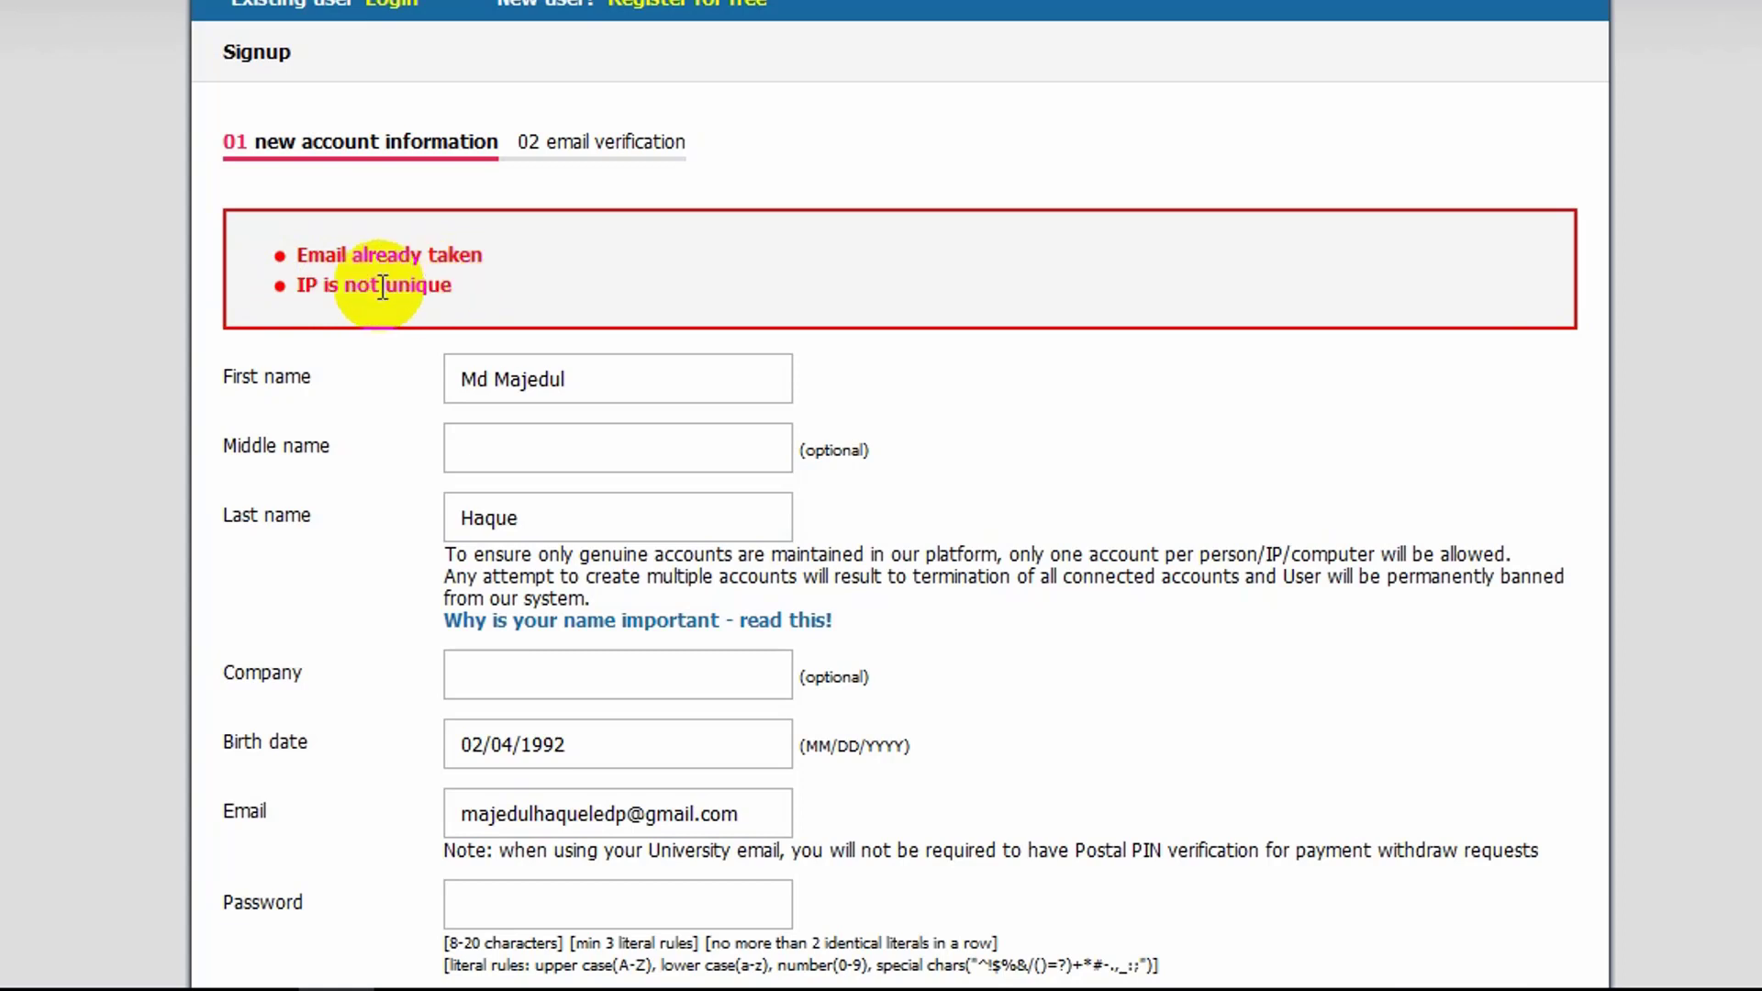
pyautogui.moveTo(291, 286); pyautogui.dragTo(456, 285)
pyautogui.click(1055, 100)
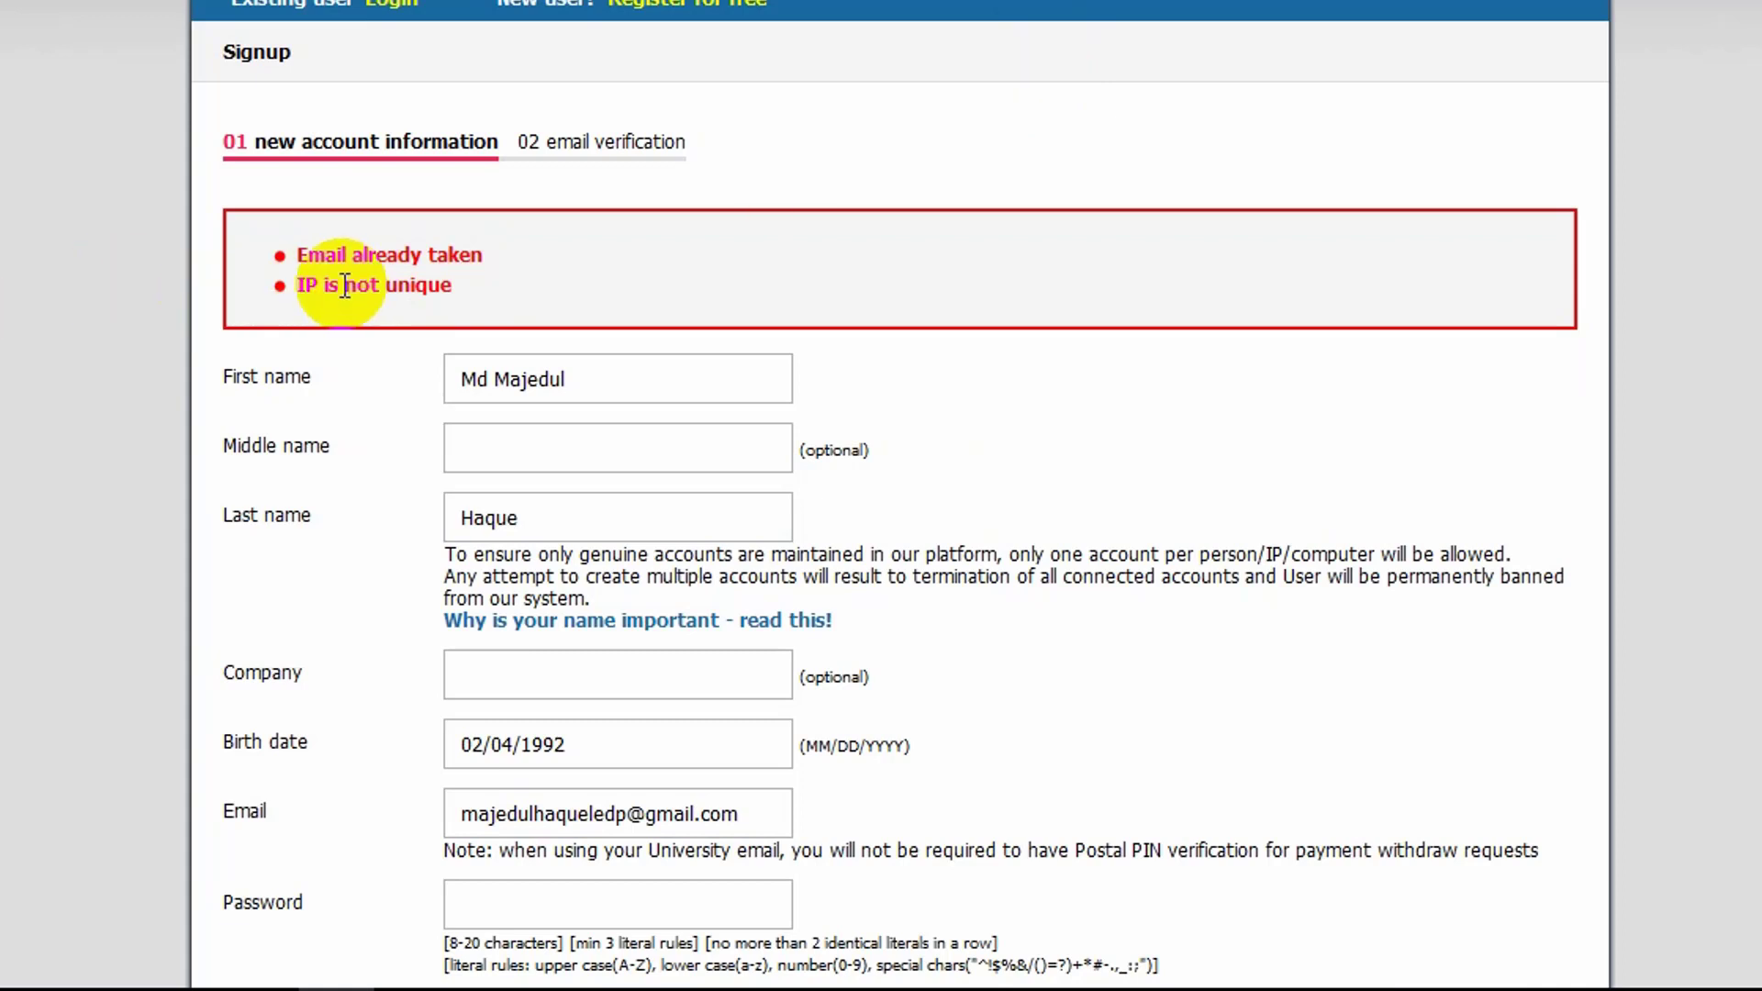
pyautogui.moveTo(293, 285); pyautogui.dragTo(475, 286)
pyautogui.click(944, 87)
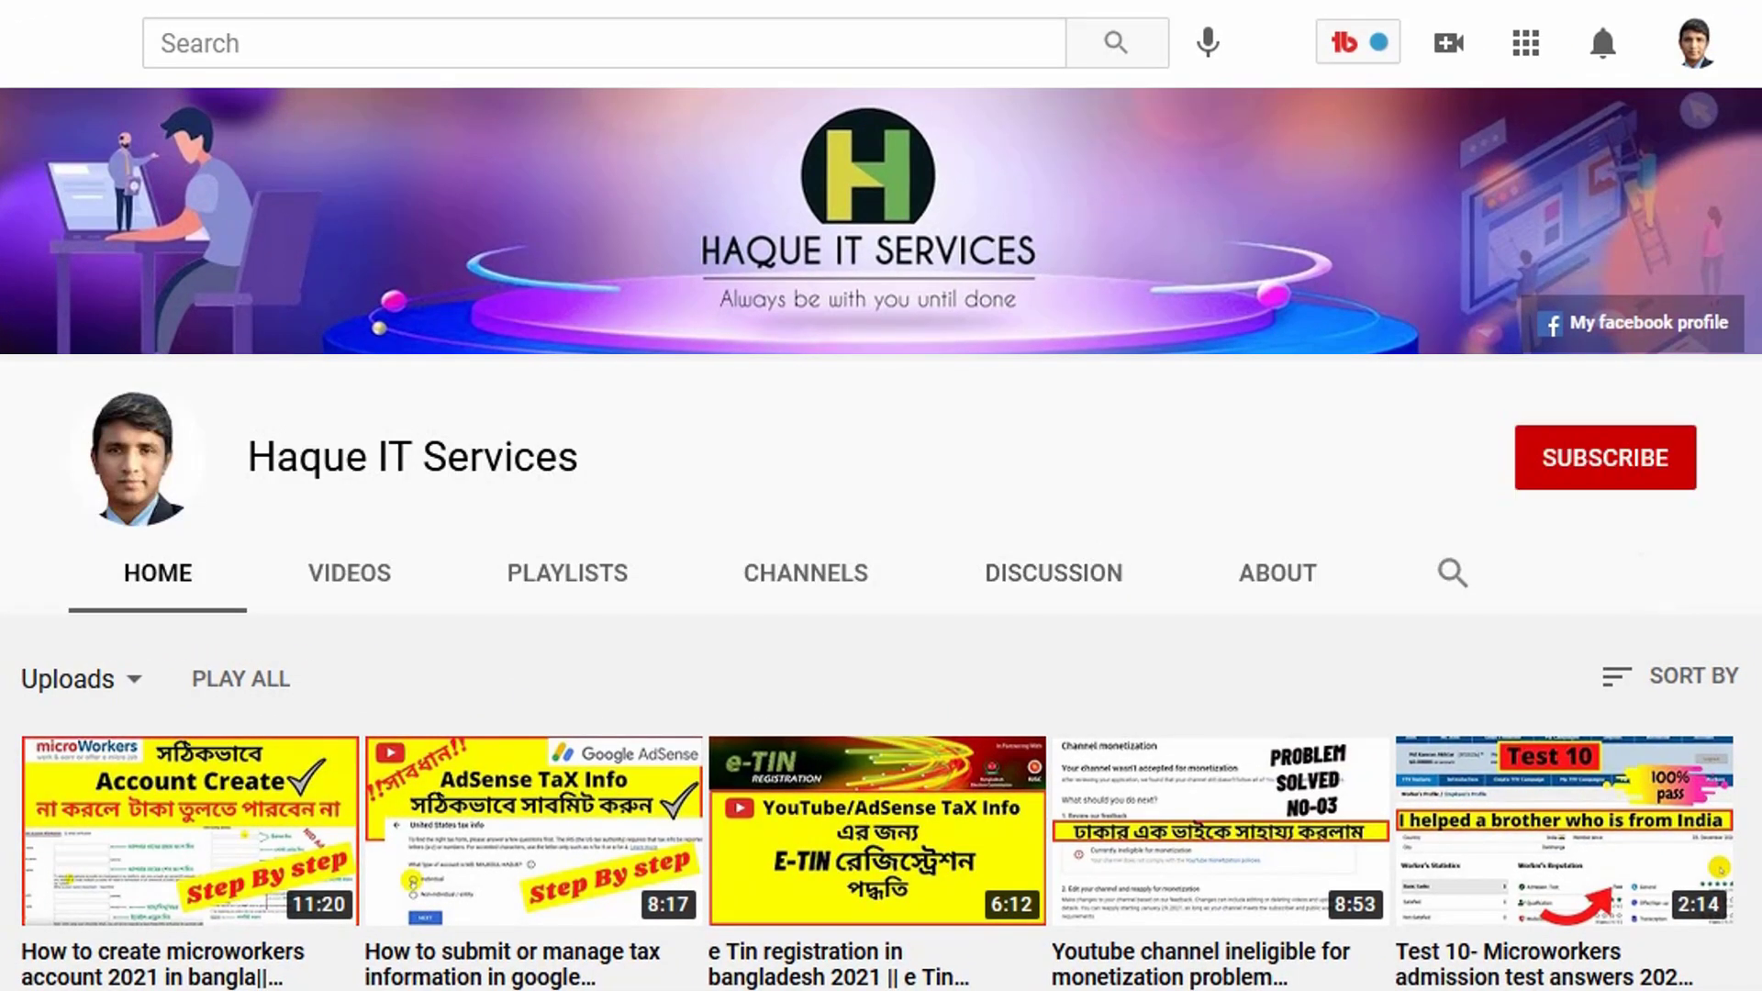
# Subscribe to the Haque IT Services channel on YouTube and set its notifications to All
pyautogui.click(1608, 473)
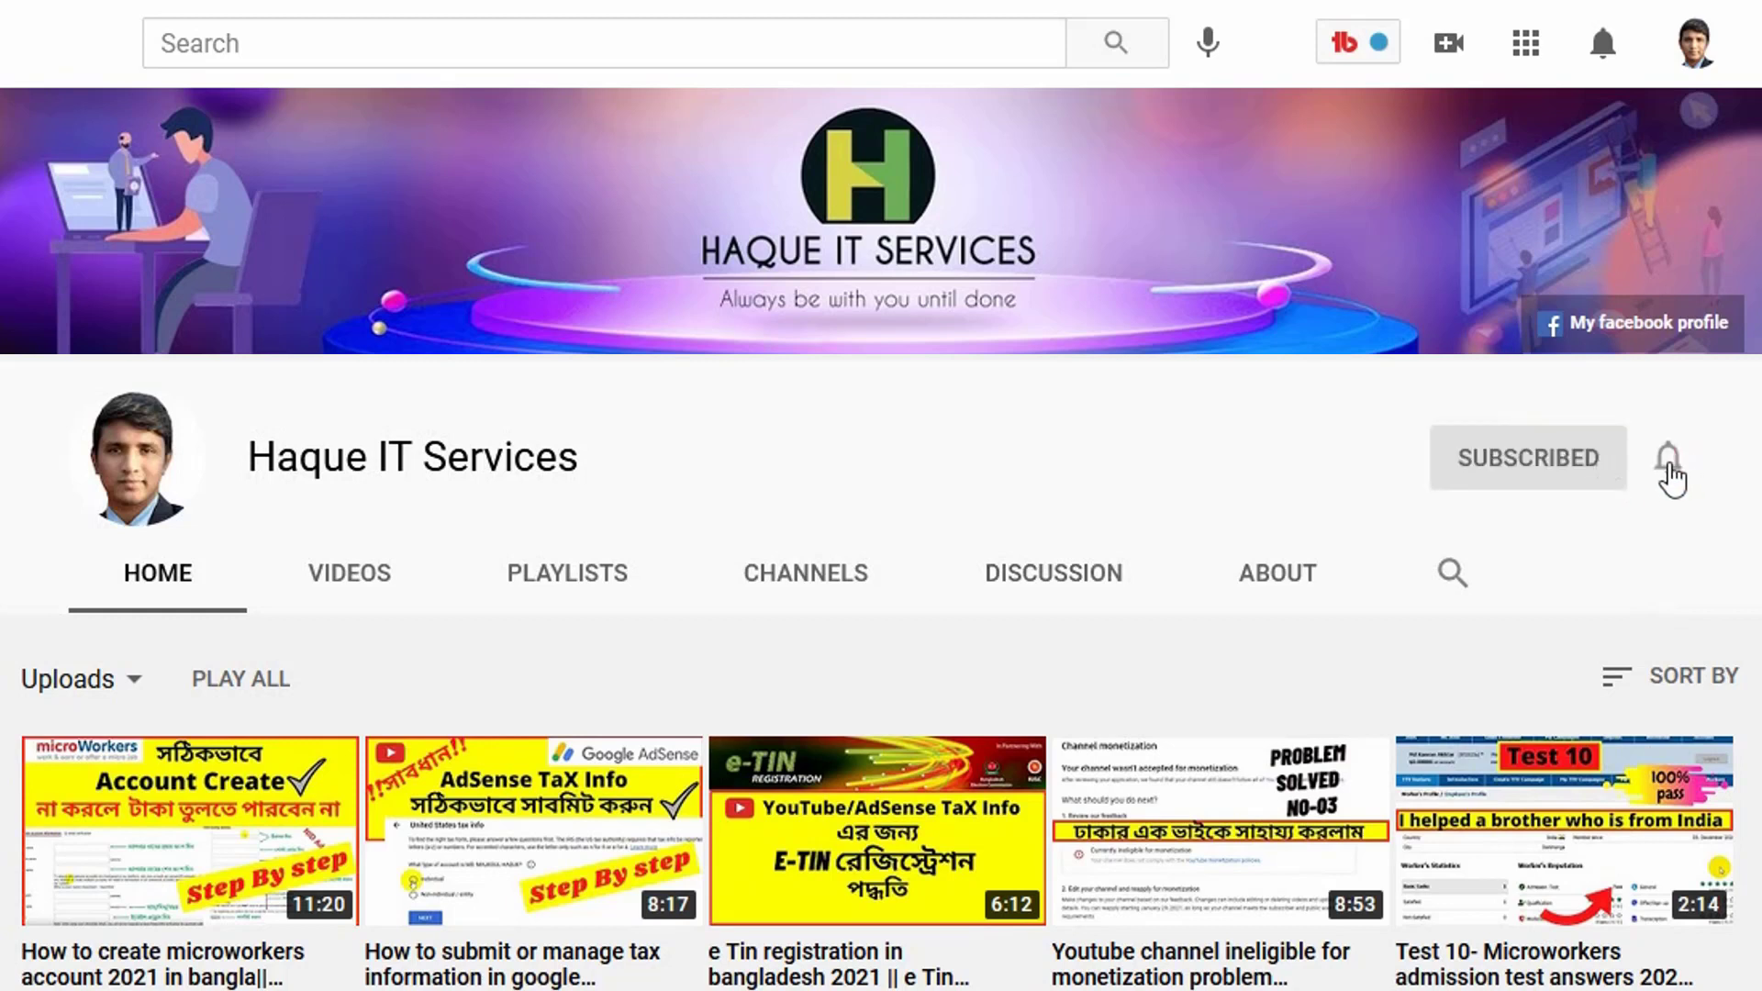
pyautogui.click(1677, 464)
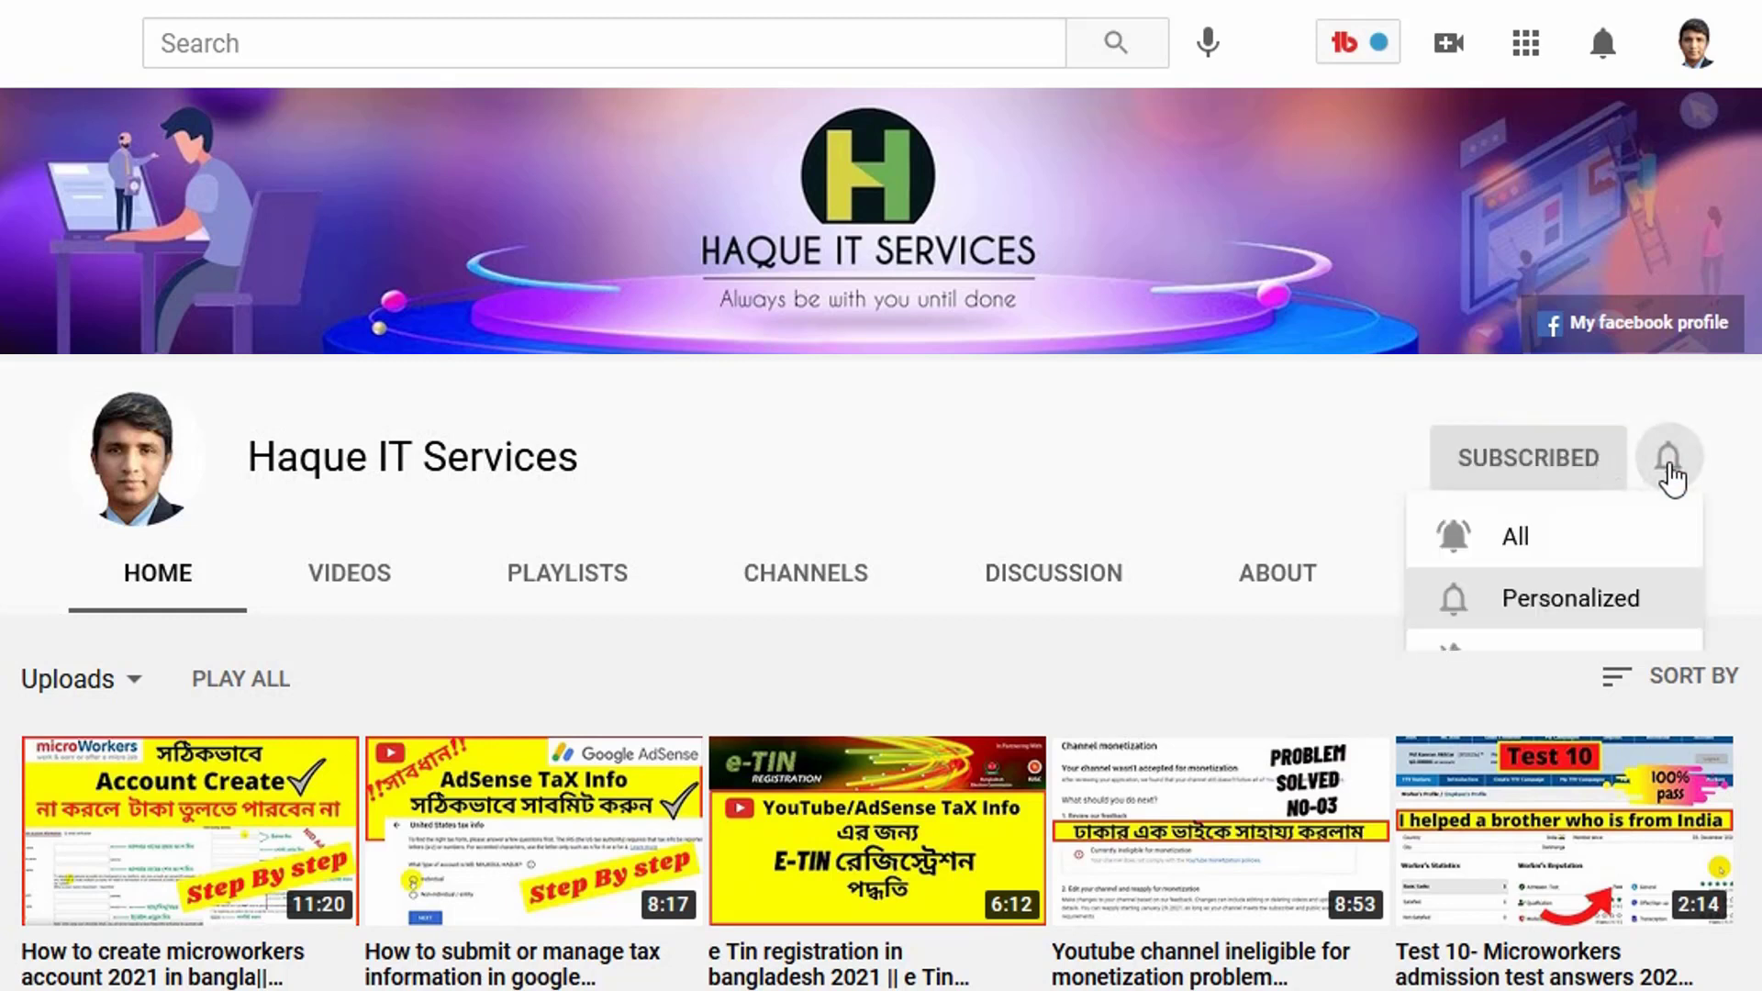
pyautogui.click(1496, 540)
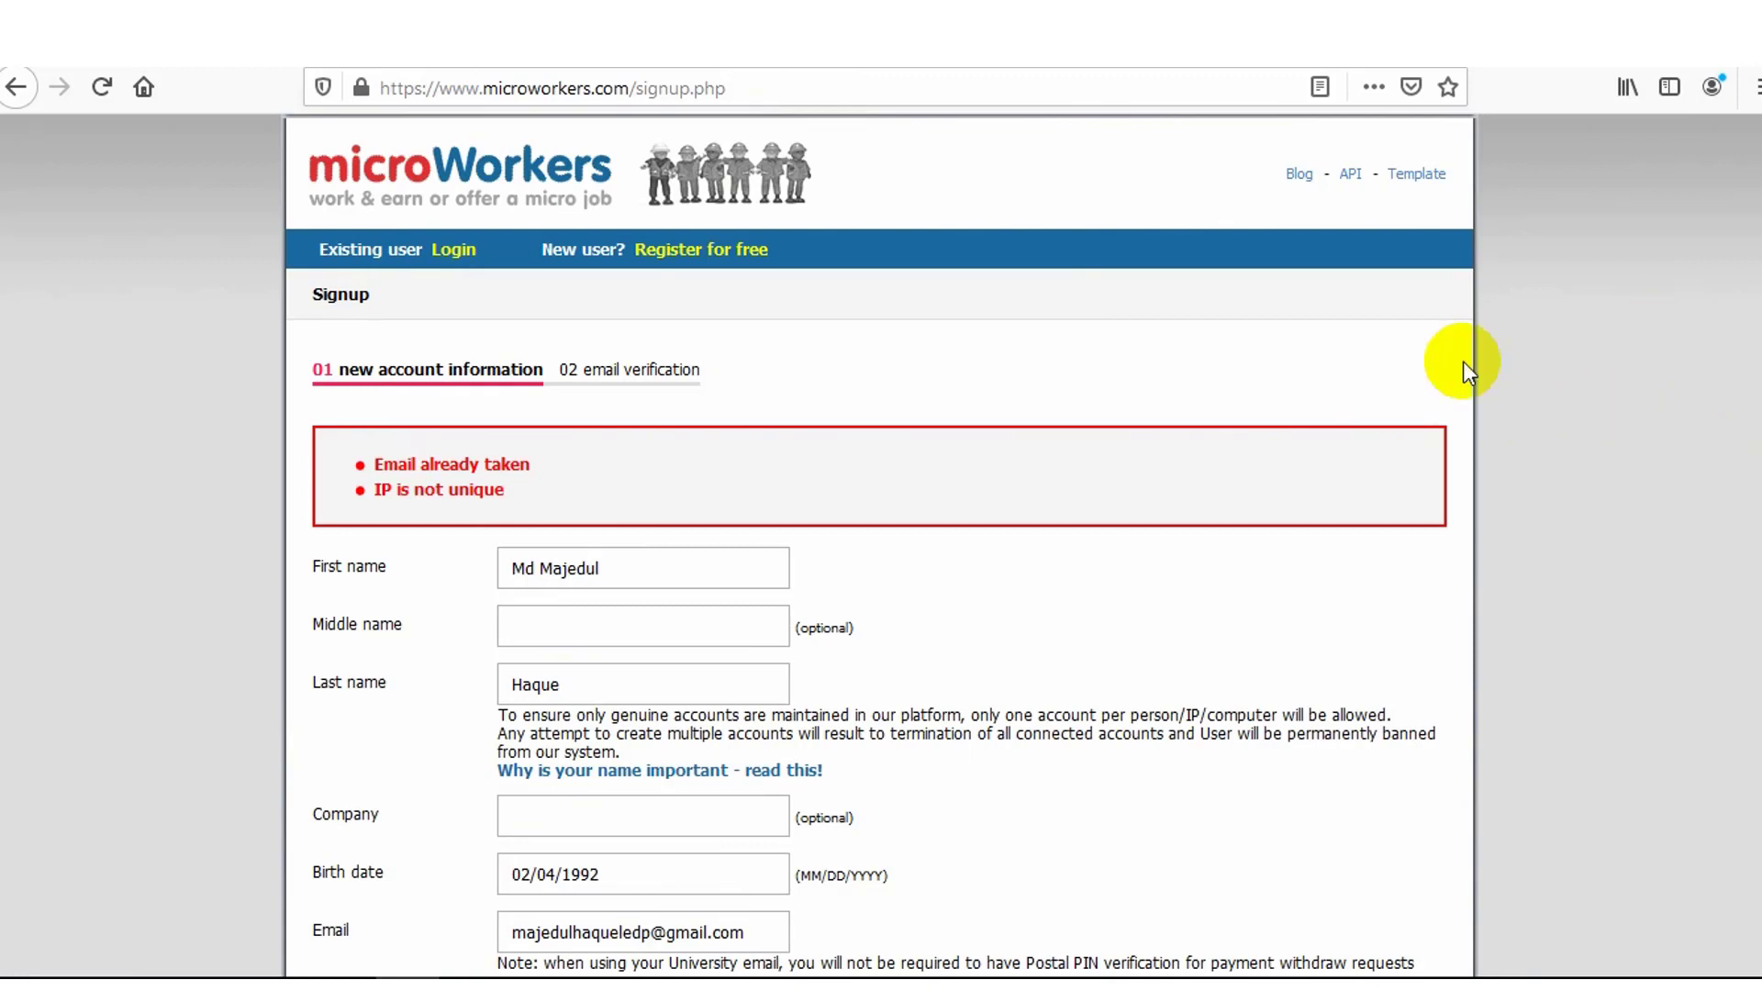
# Search Google for "hola vpn for firefox" in a new browser tab
pyautogui.hotkey('ctrl', 't')
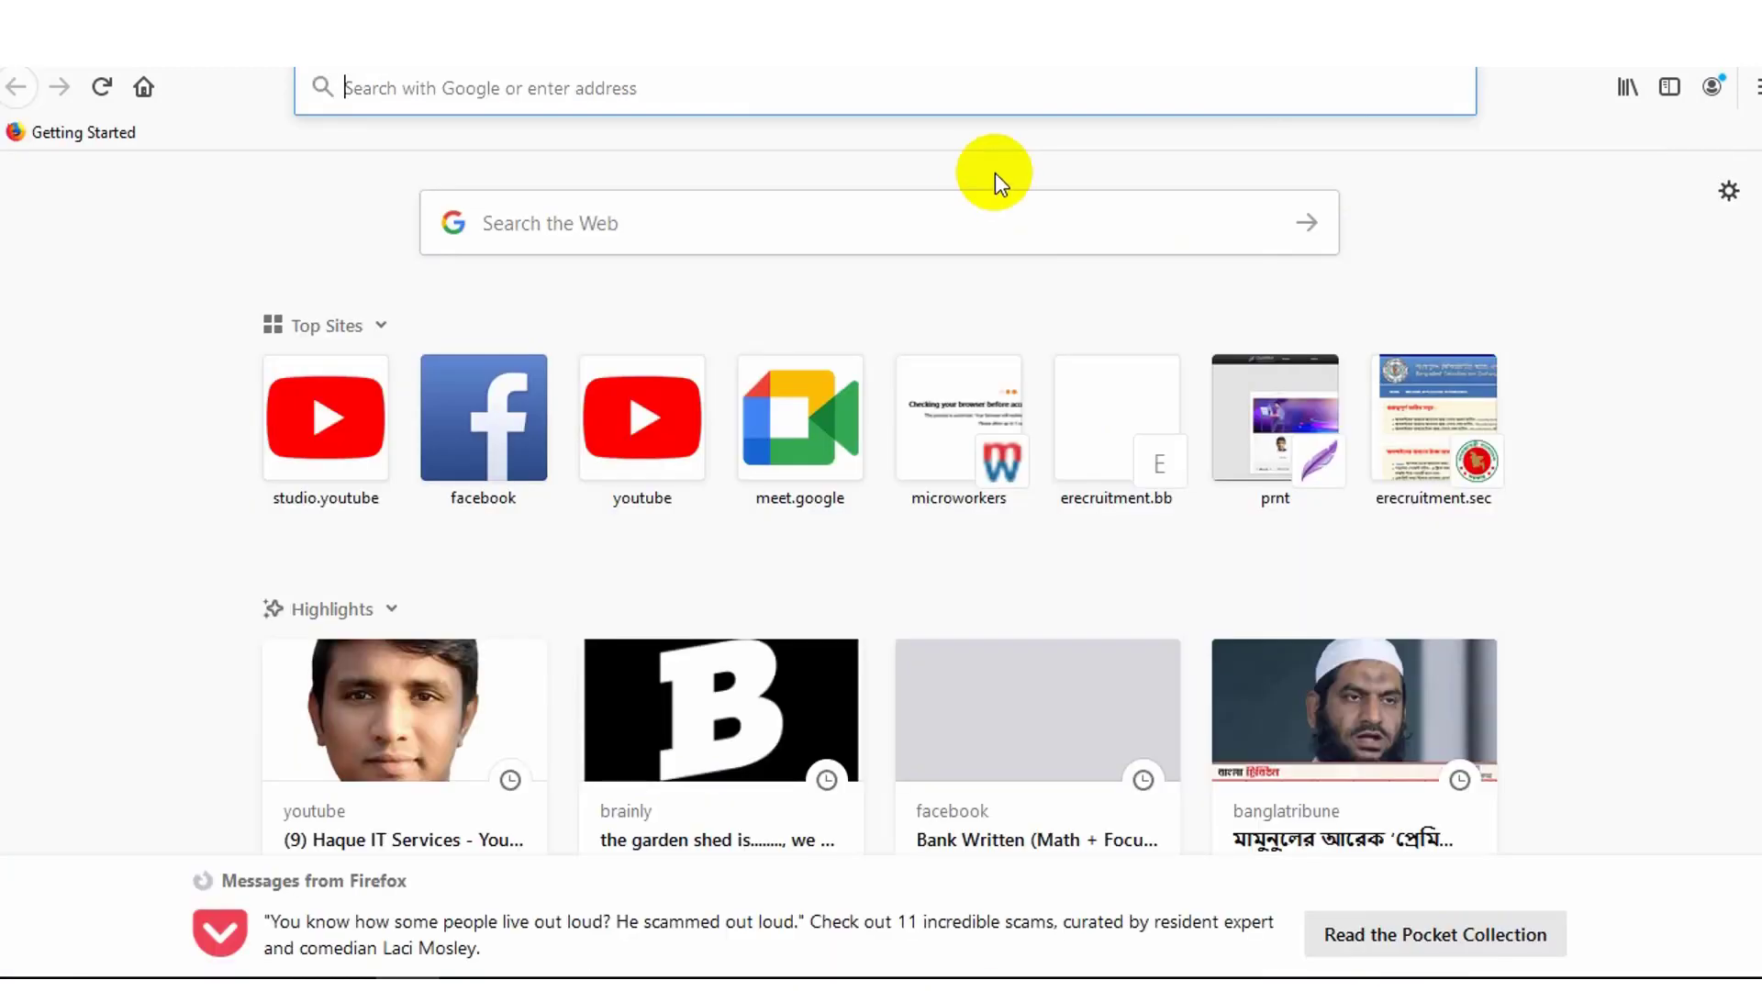
pyautogui.click(916, 223)
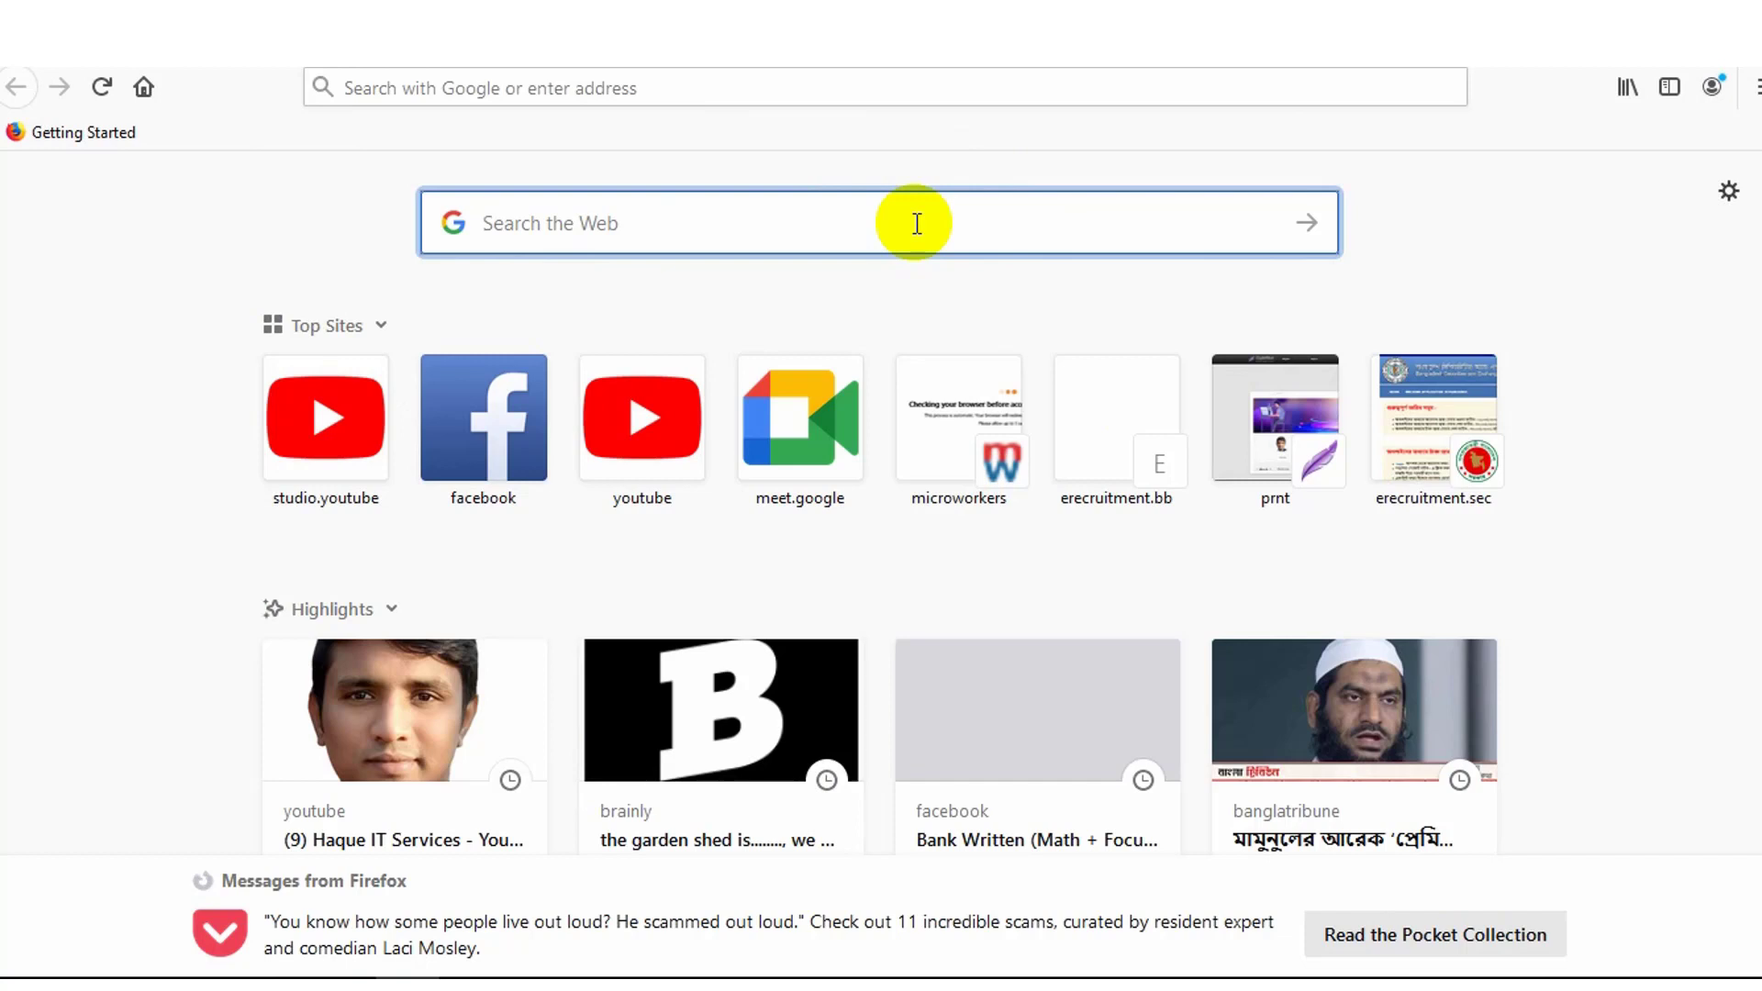
pyautogui.write('hola')
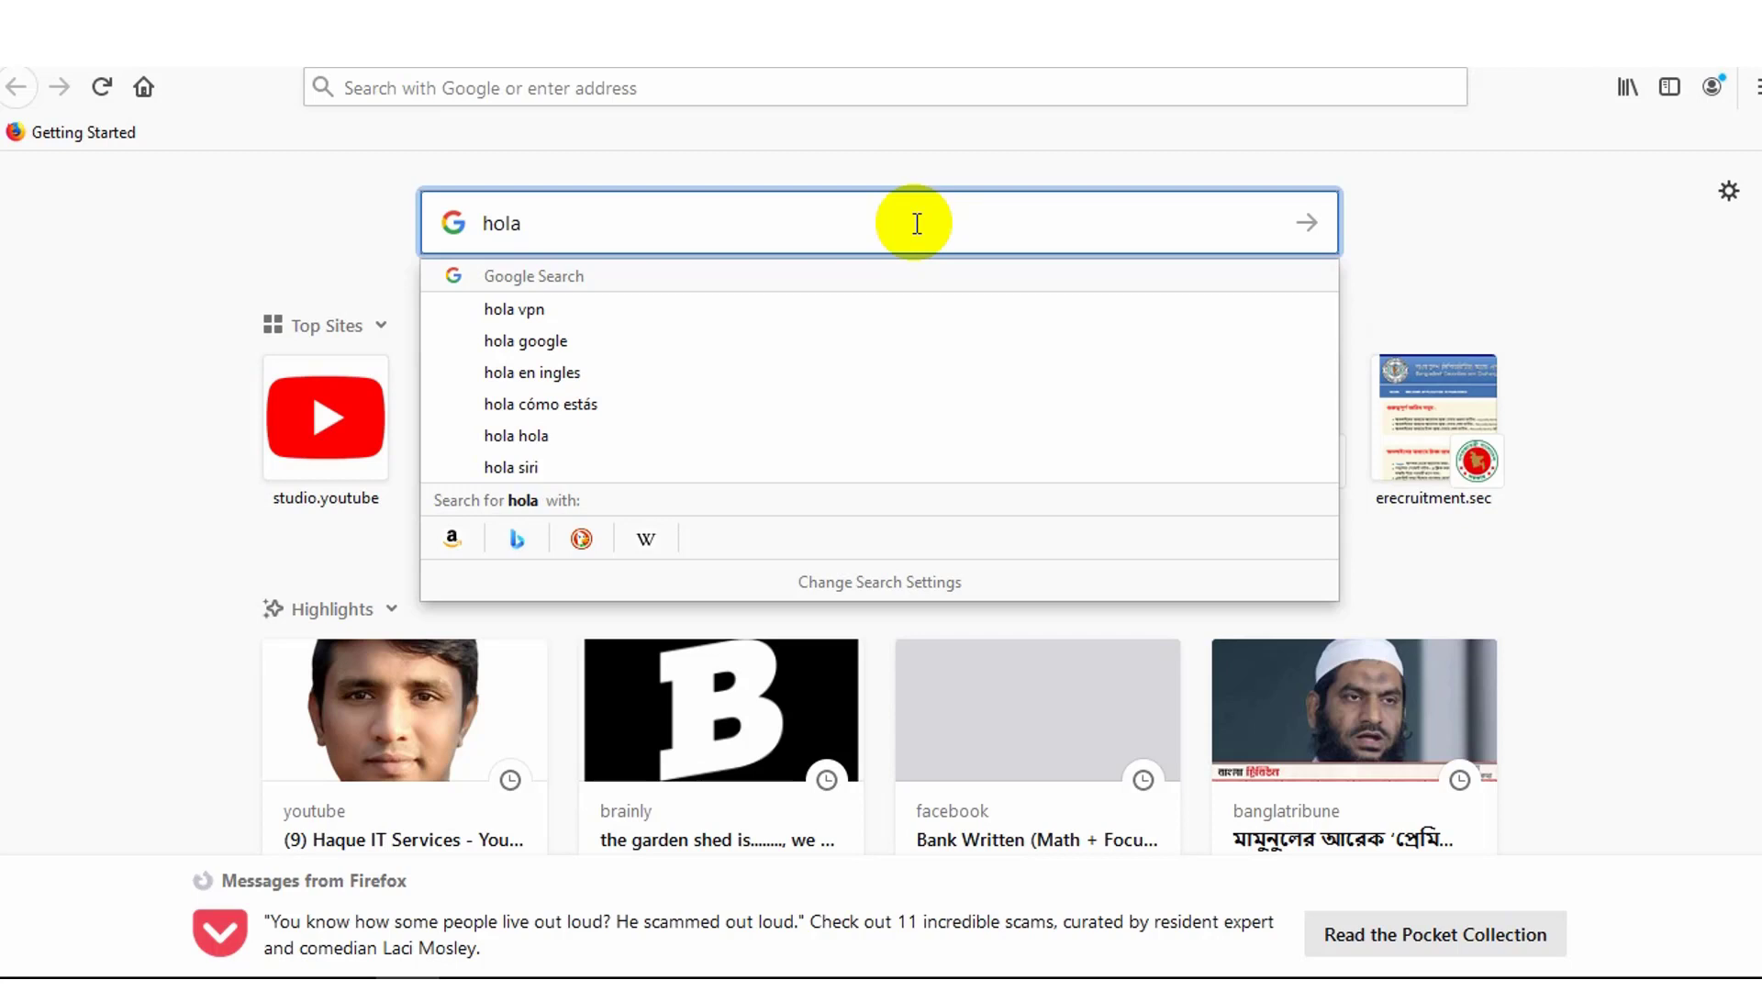
pyautogui.write(' vpn')
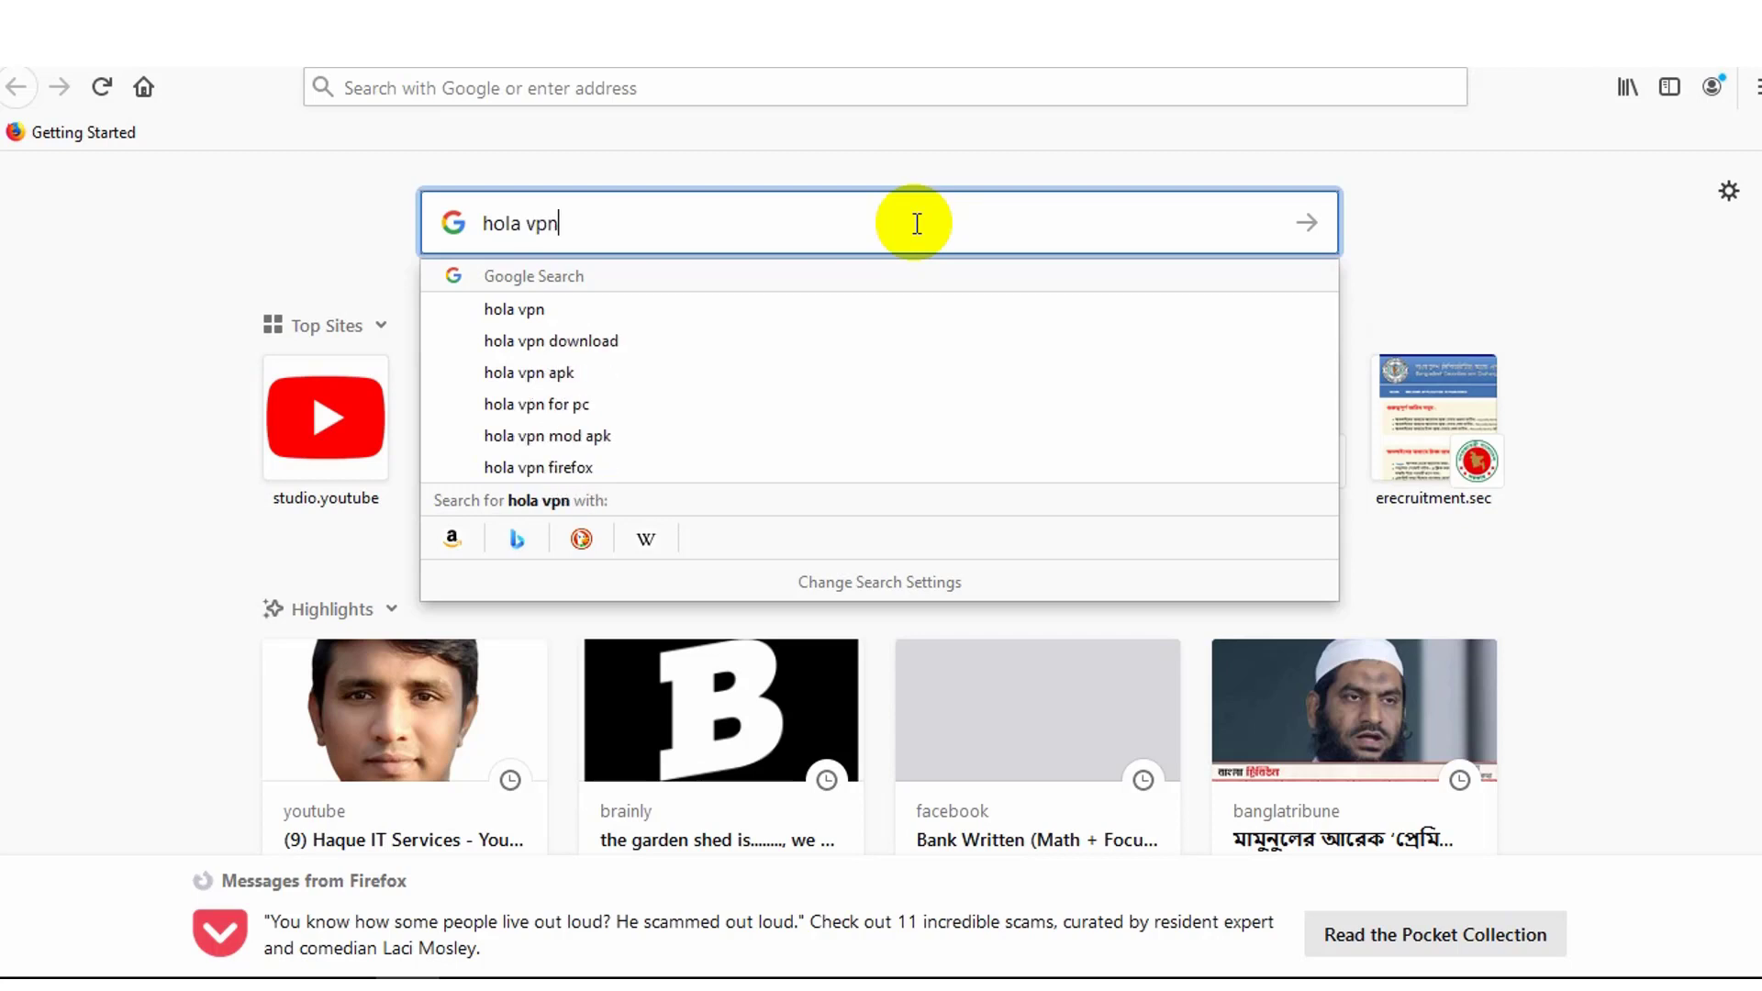
pyautogui.write(' for')
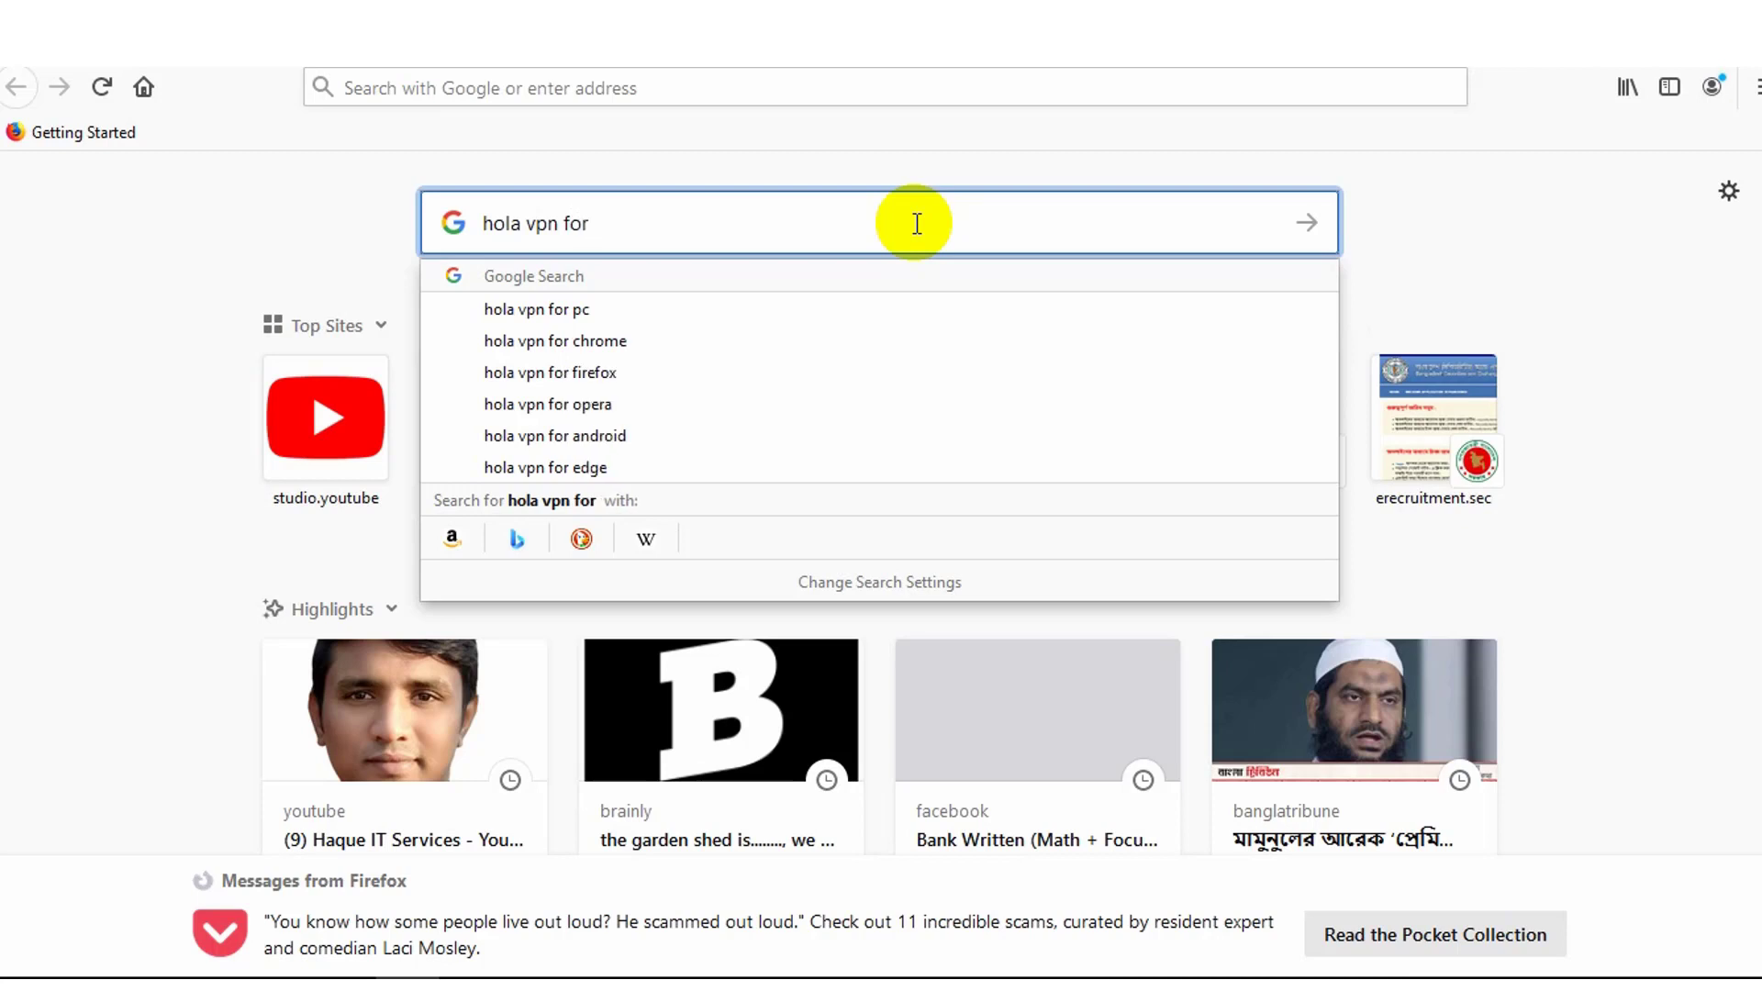
pyautogui.click(648, 374)
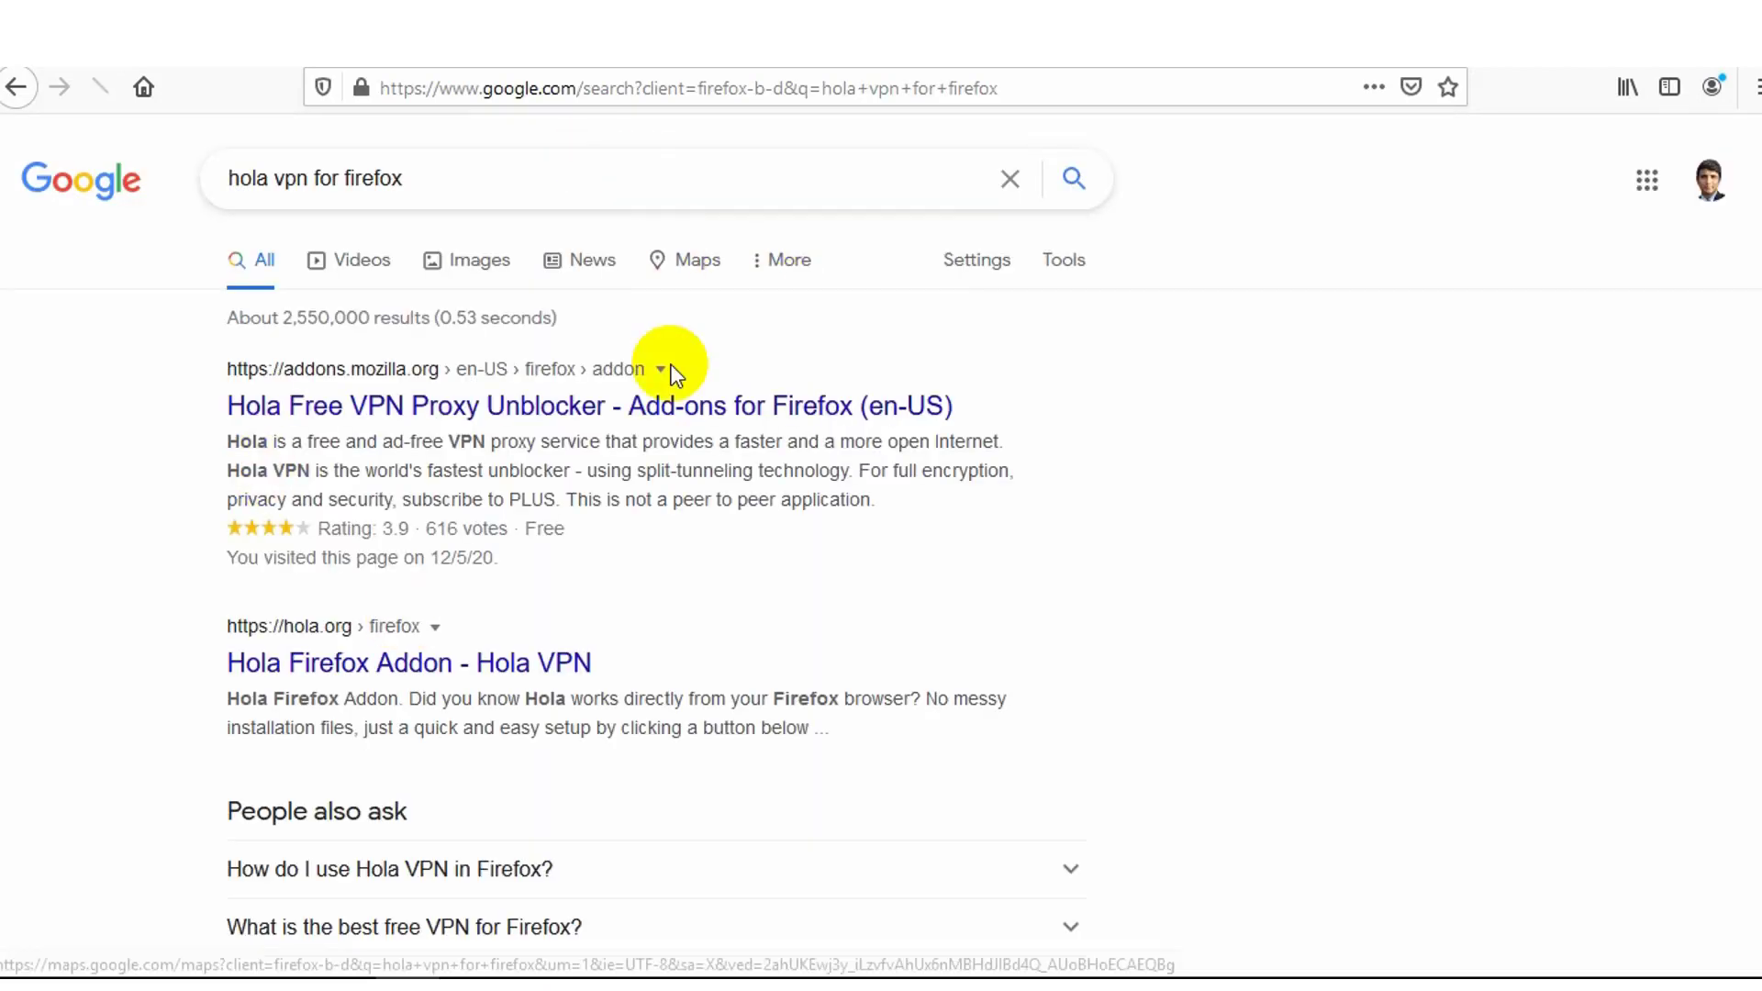
# Open the Mozilla add-ons page for Hola Free VPN Proxy Unblocker from the search results
pyautogui.scroll(-1, 1105, 346)
pyautogui.scroll(1, 1105, 346)
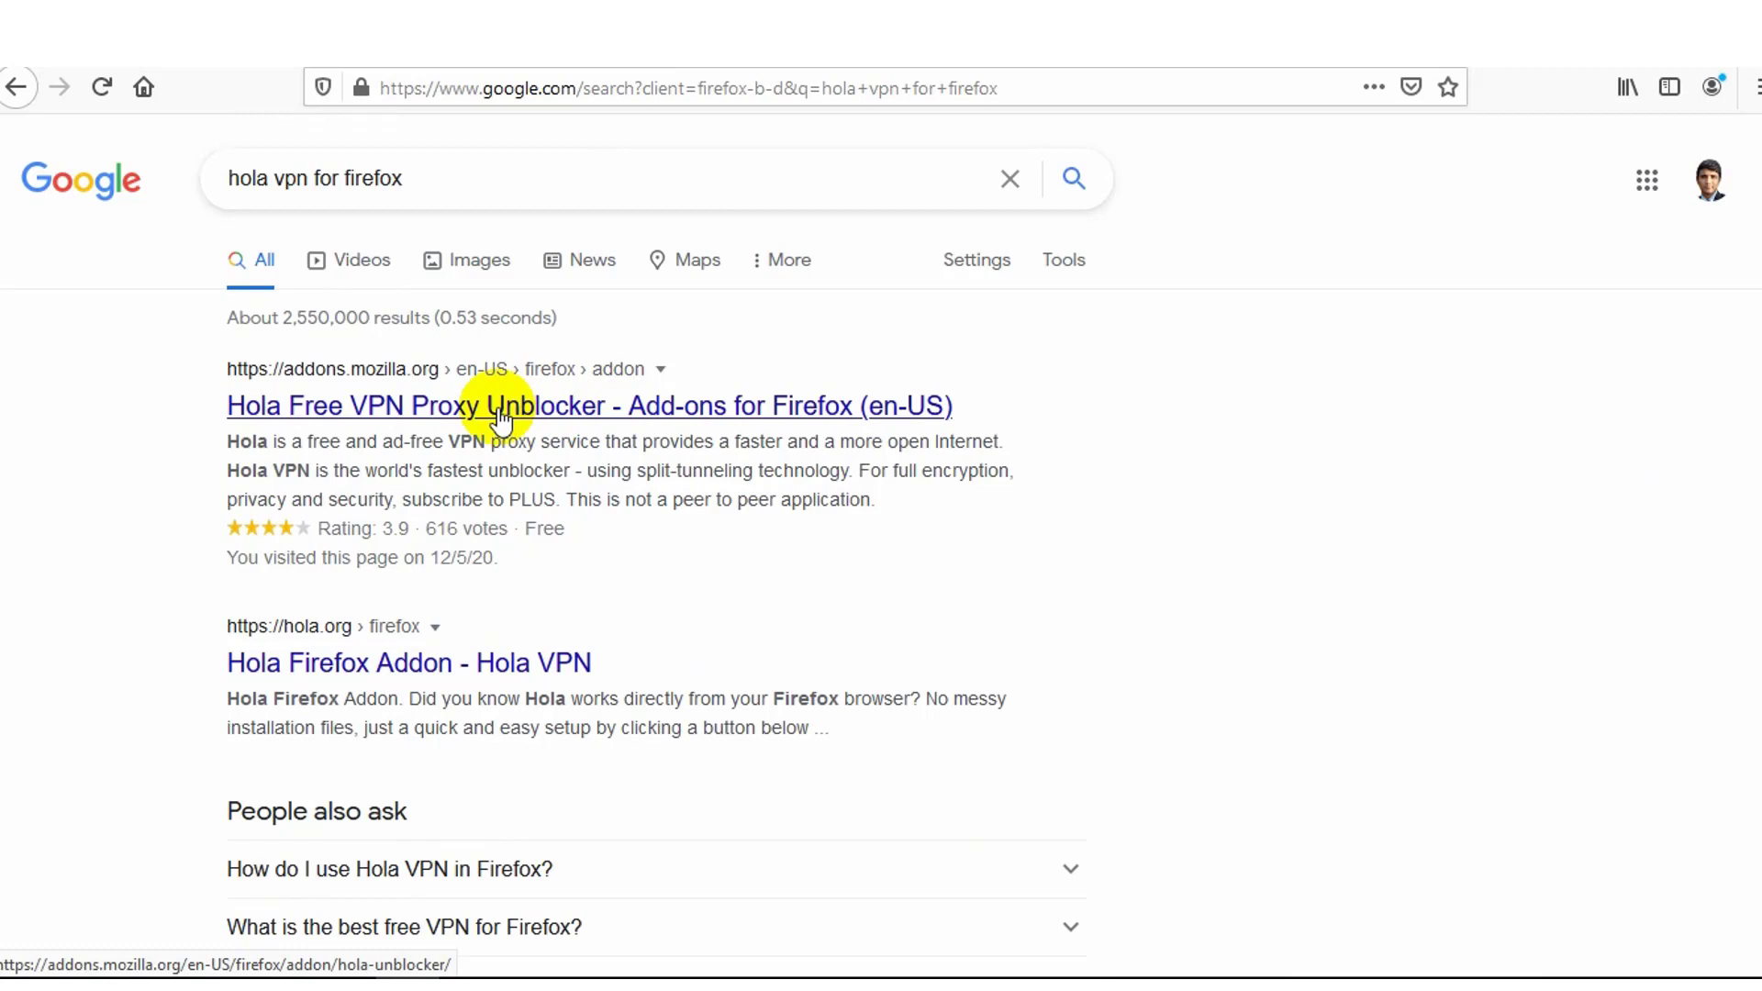
pyautogui.click(330, 415)
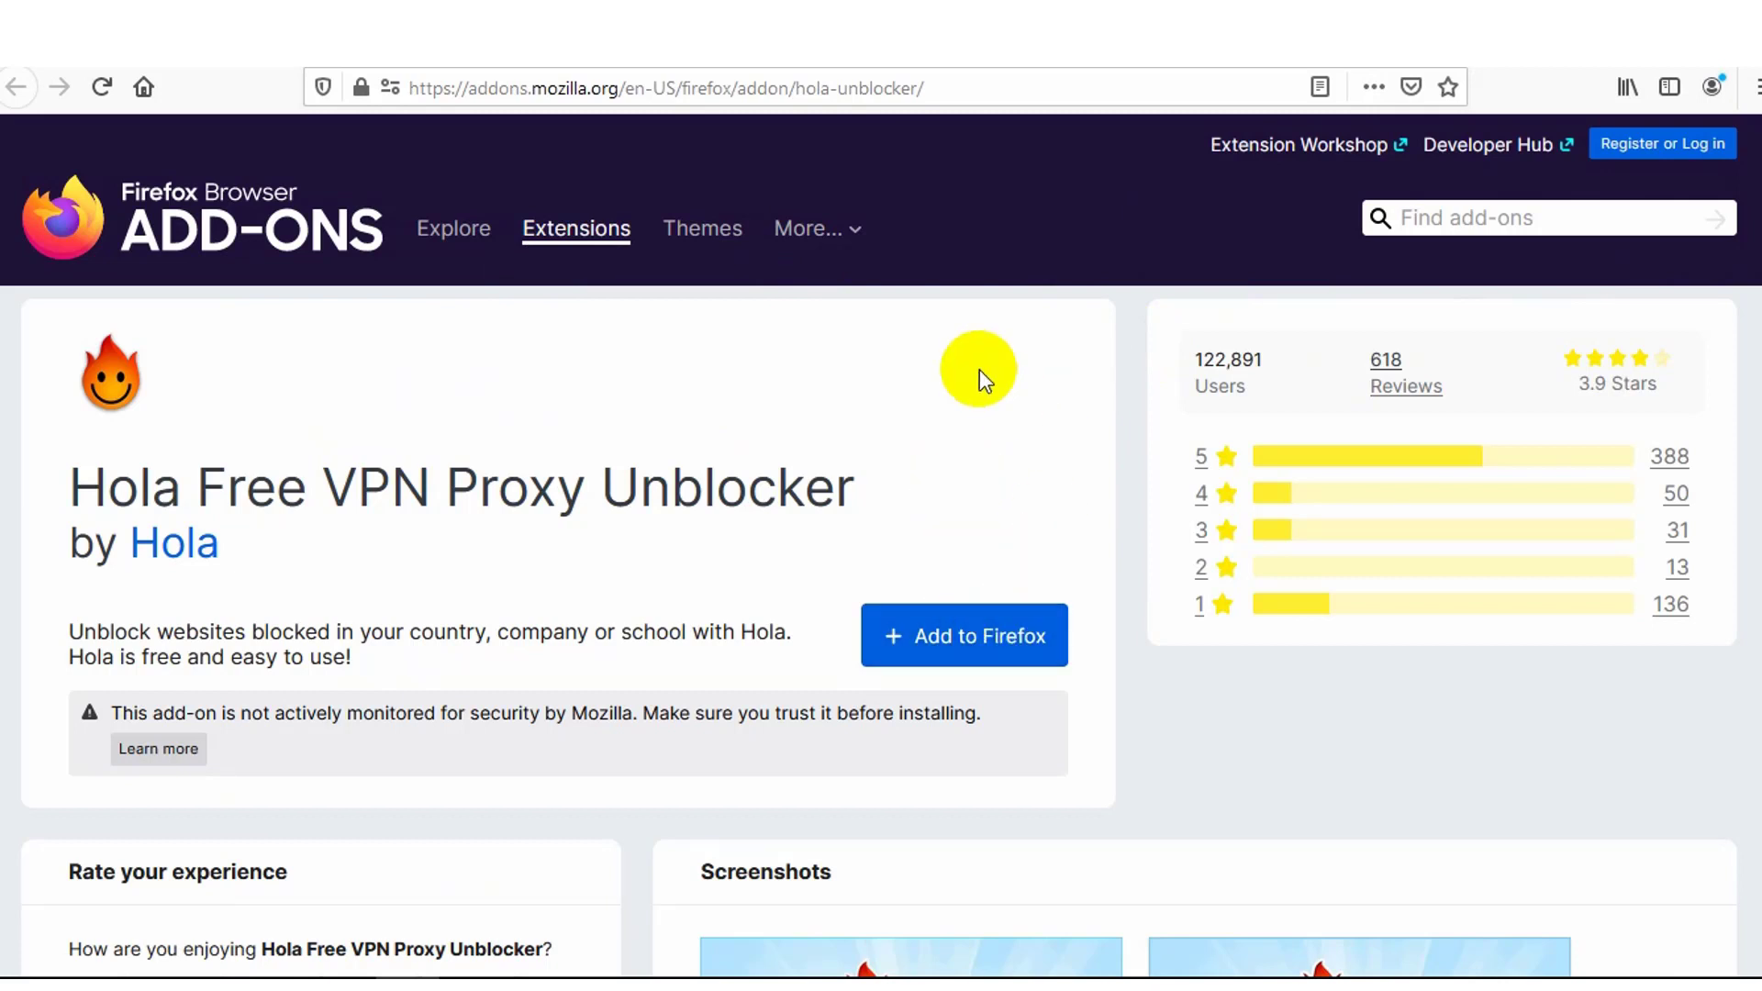
# Install the Hola Free VPN Proxy Unblocker extension in Firefox, granting the permissions it requires
pyautogui.click(971, 650)
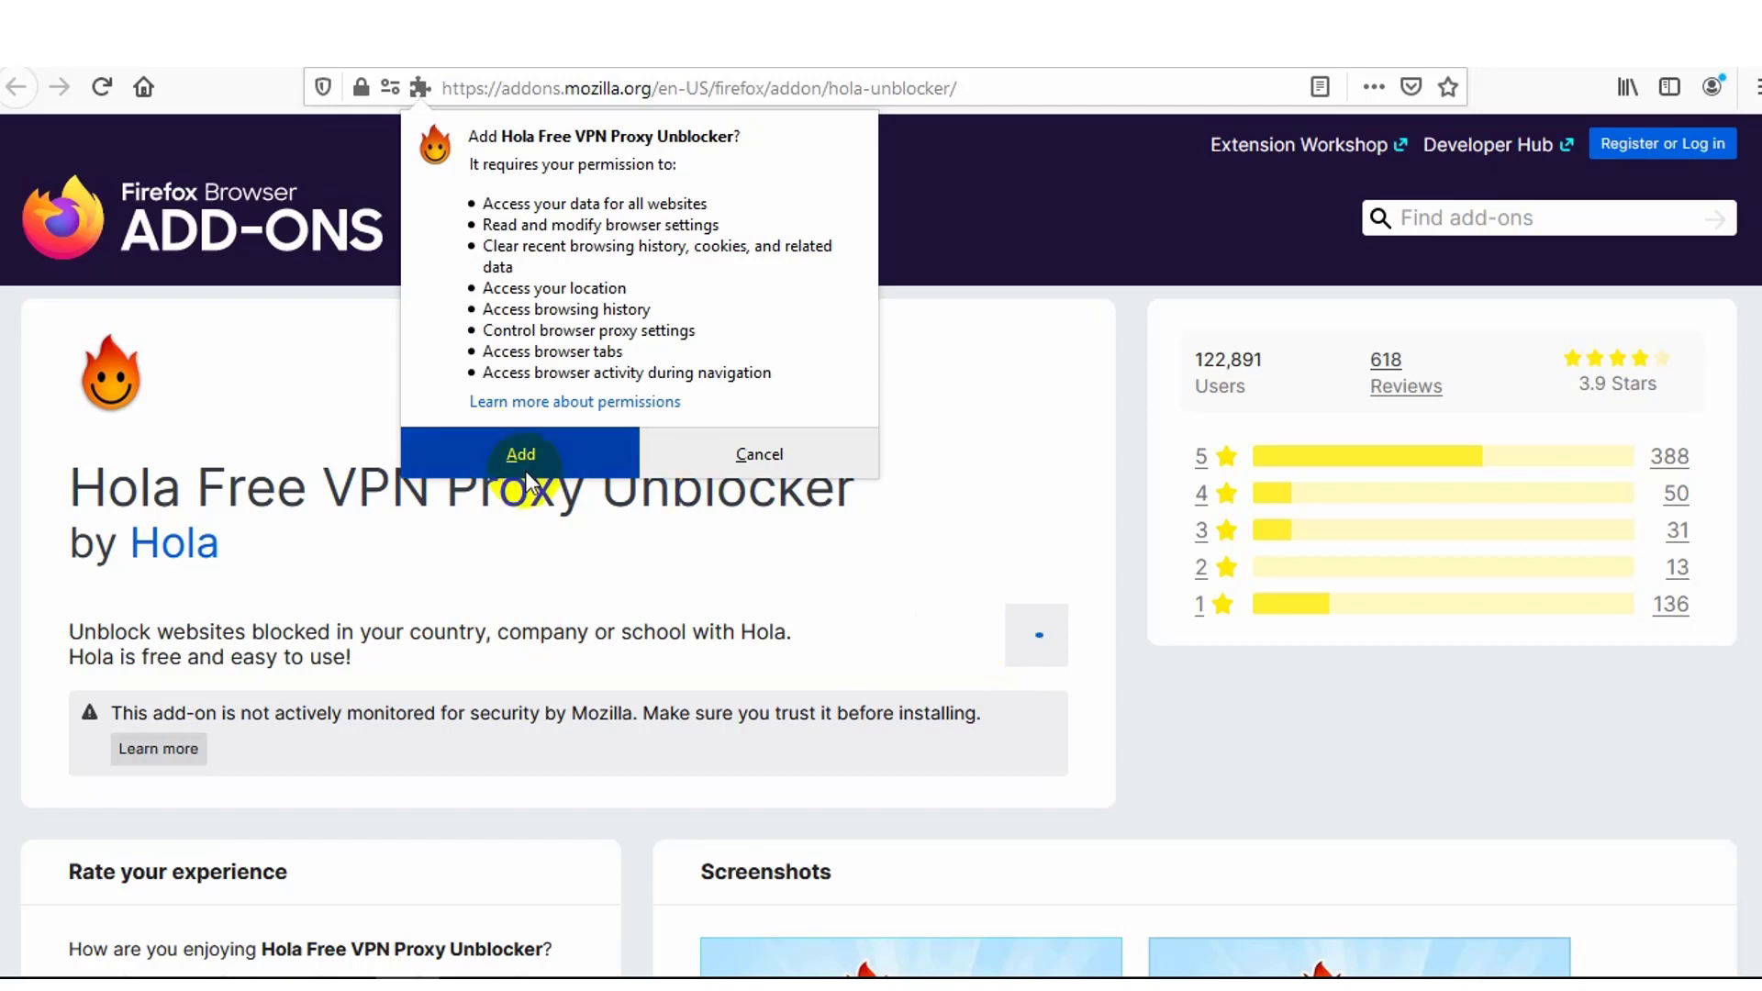
pyautogui.click(503, 459)
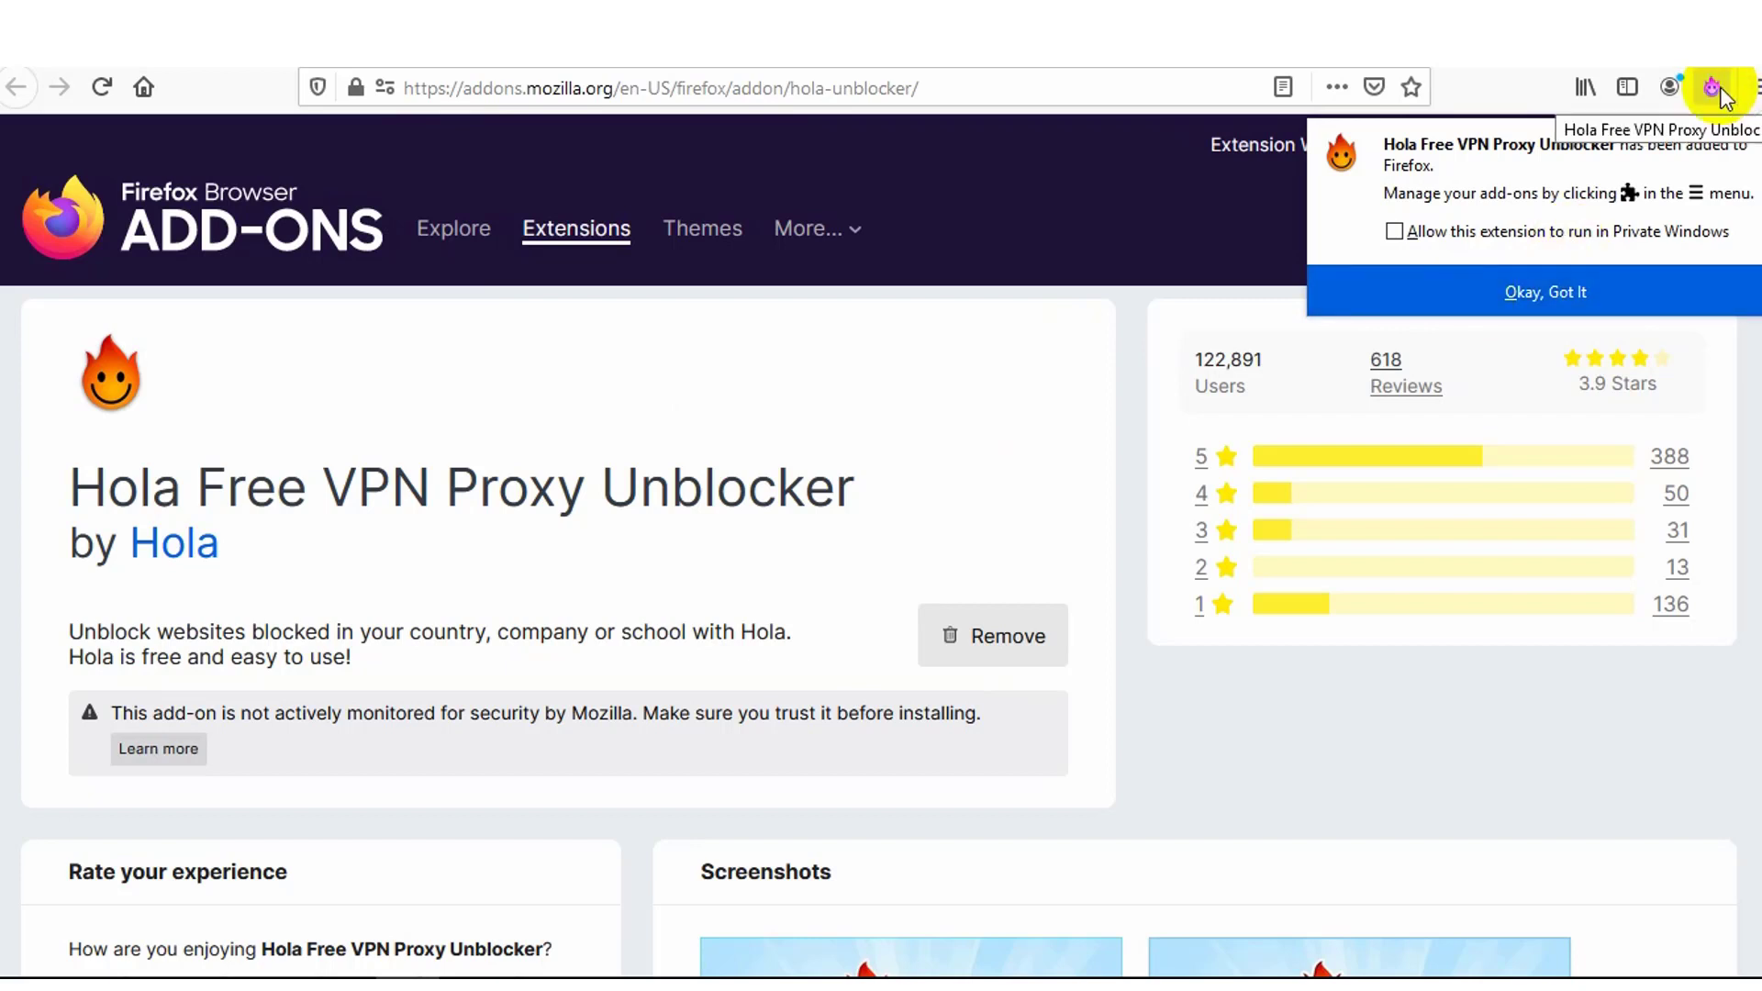
pyautogui.click(1548, 283)
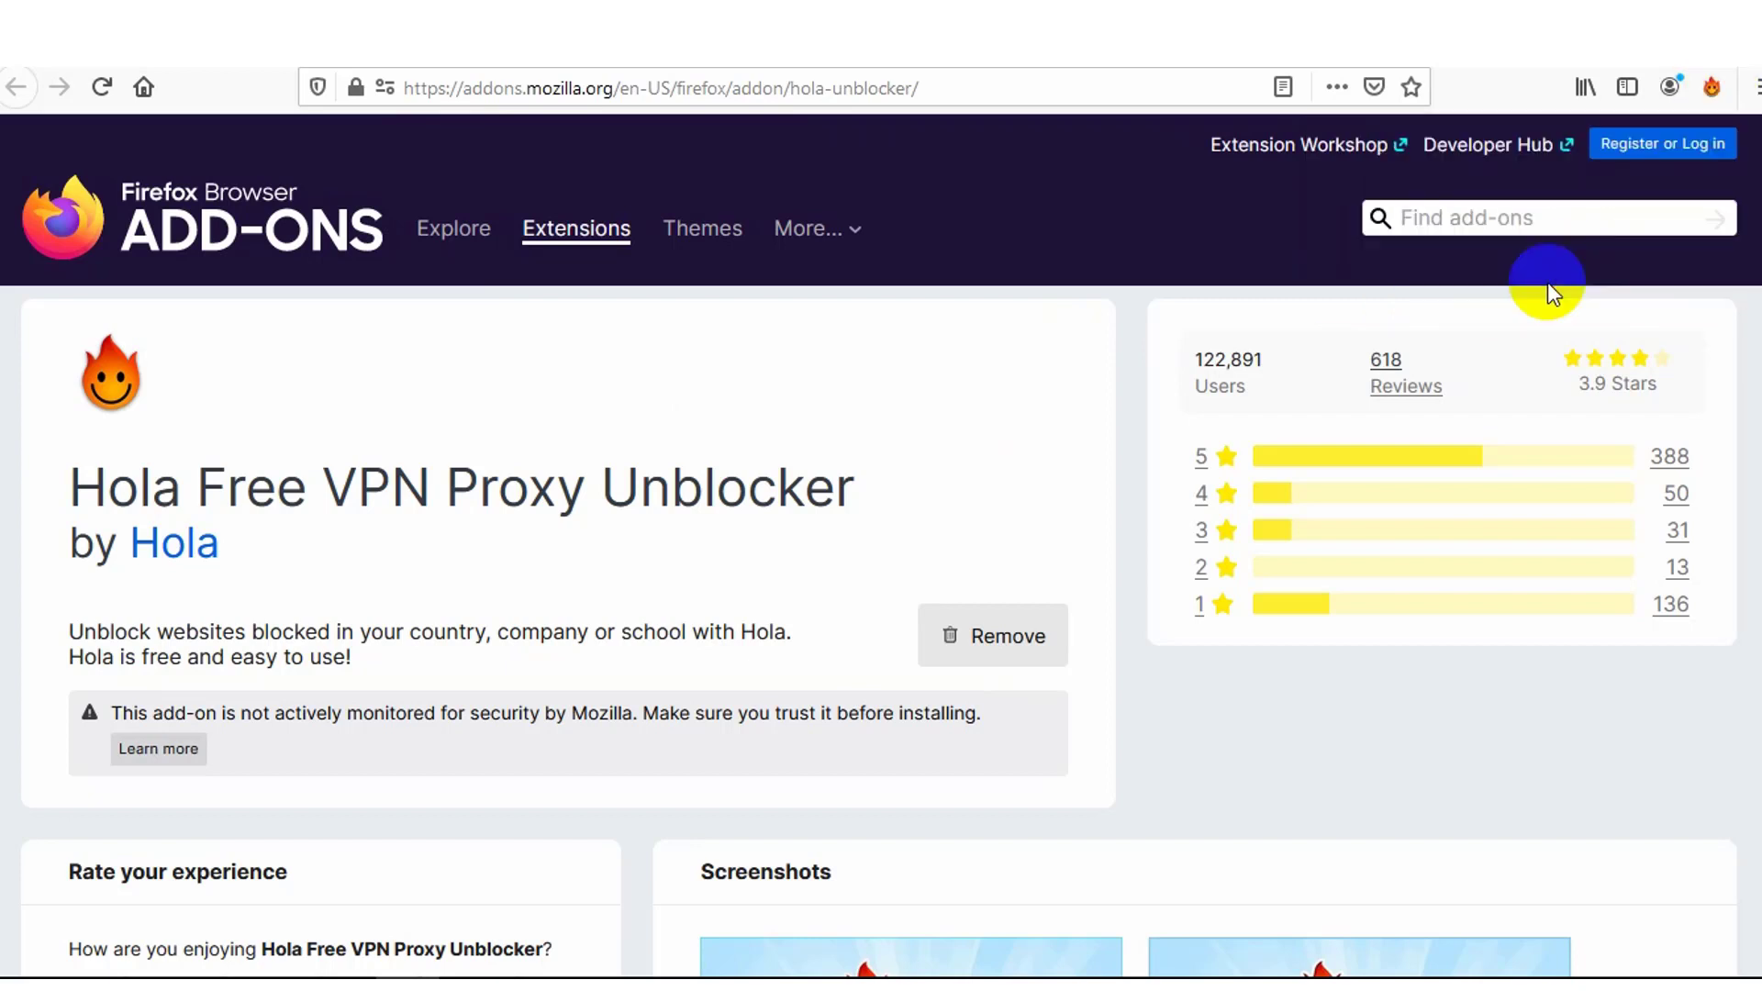
# Agree to the Hola add-on privacy policy and change the VPN country for mozilla.org to United States
pyautogui.click(1712, 91)
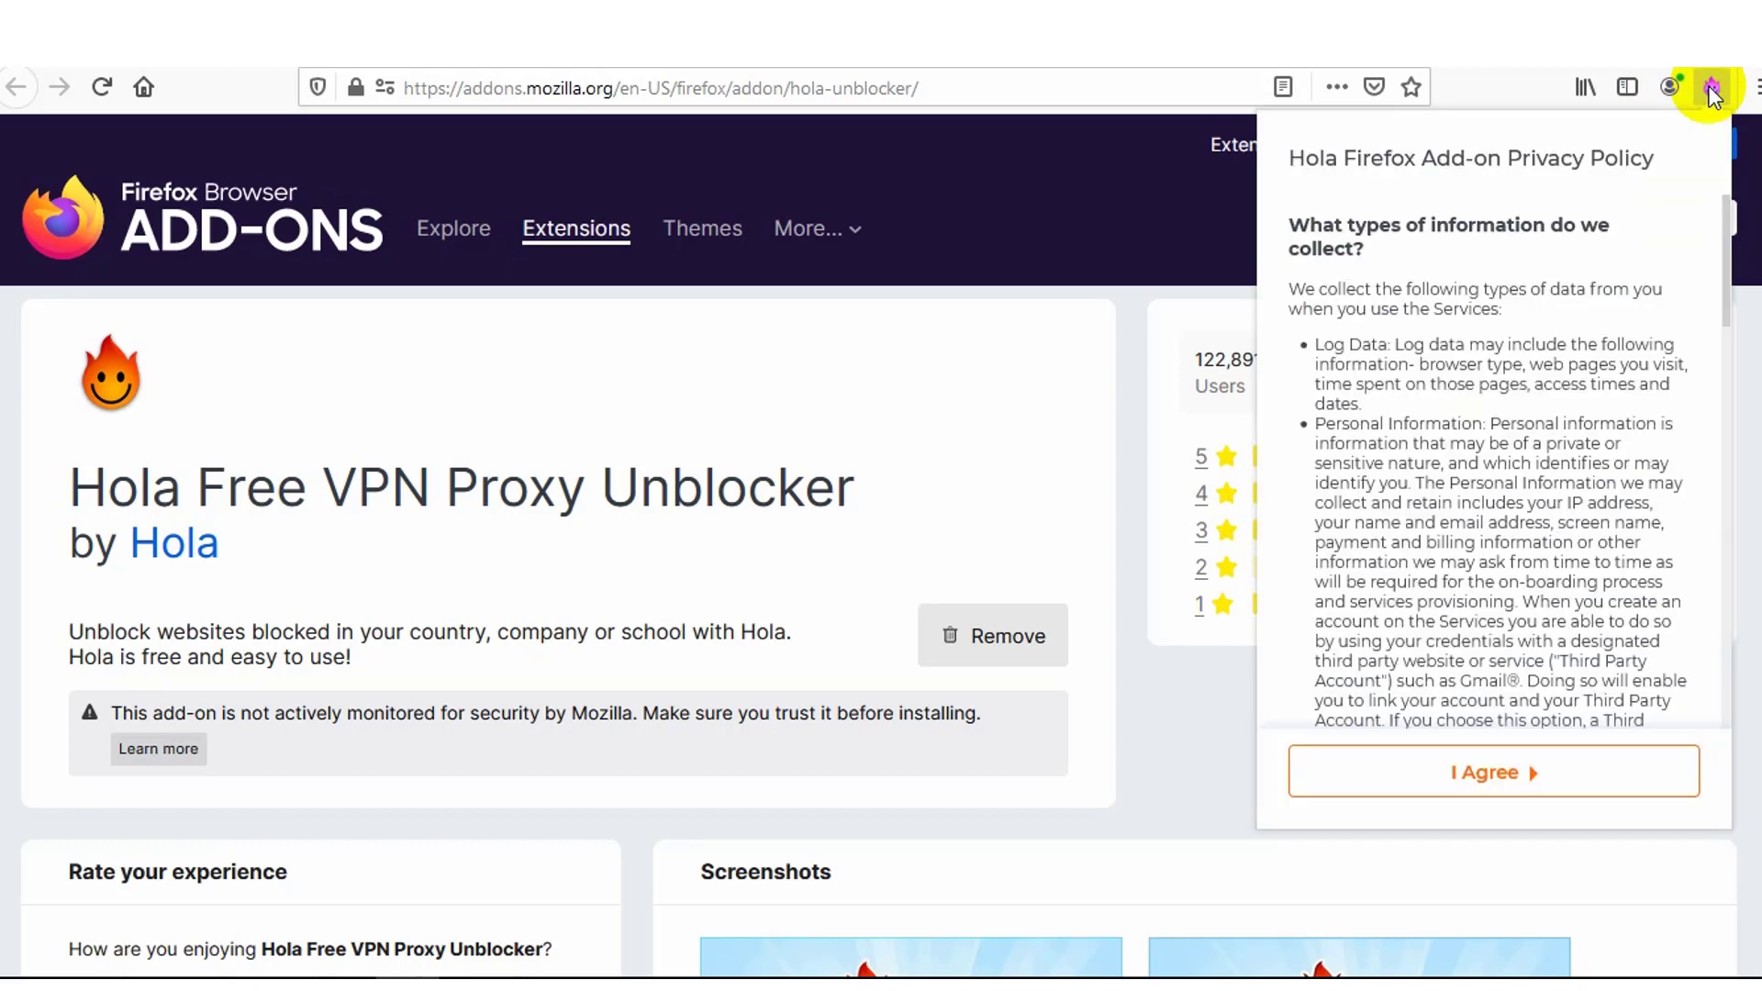
pyautogui.click(1489, 776)
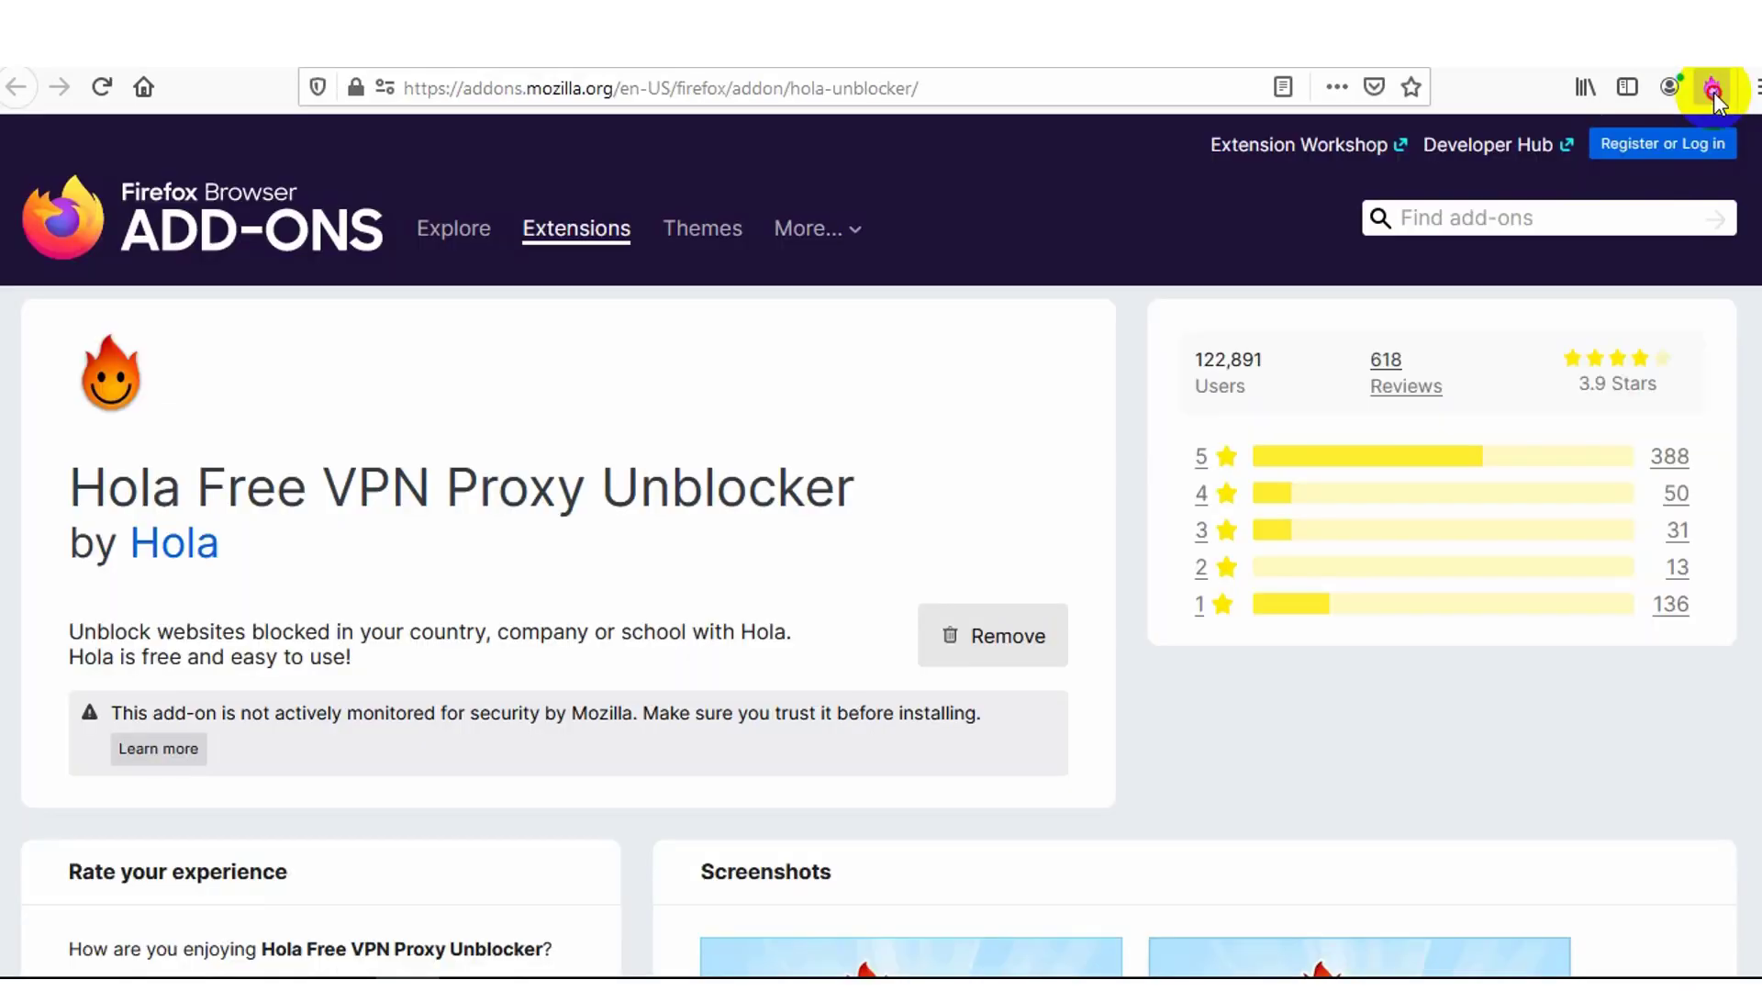
pyautogui.click(1713, 89)
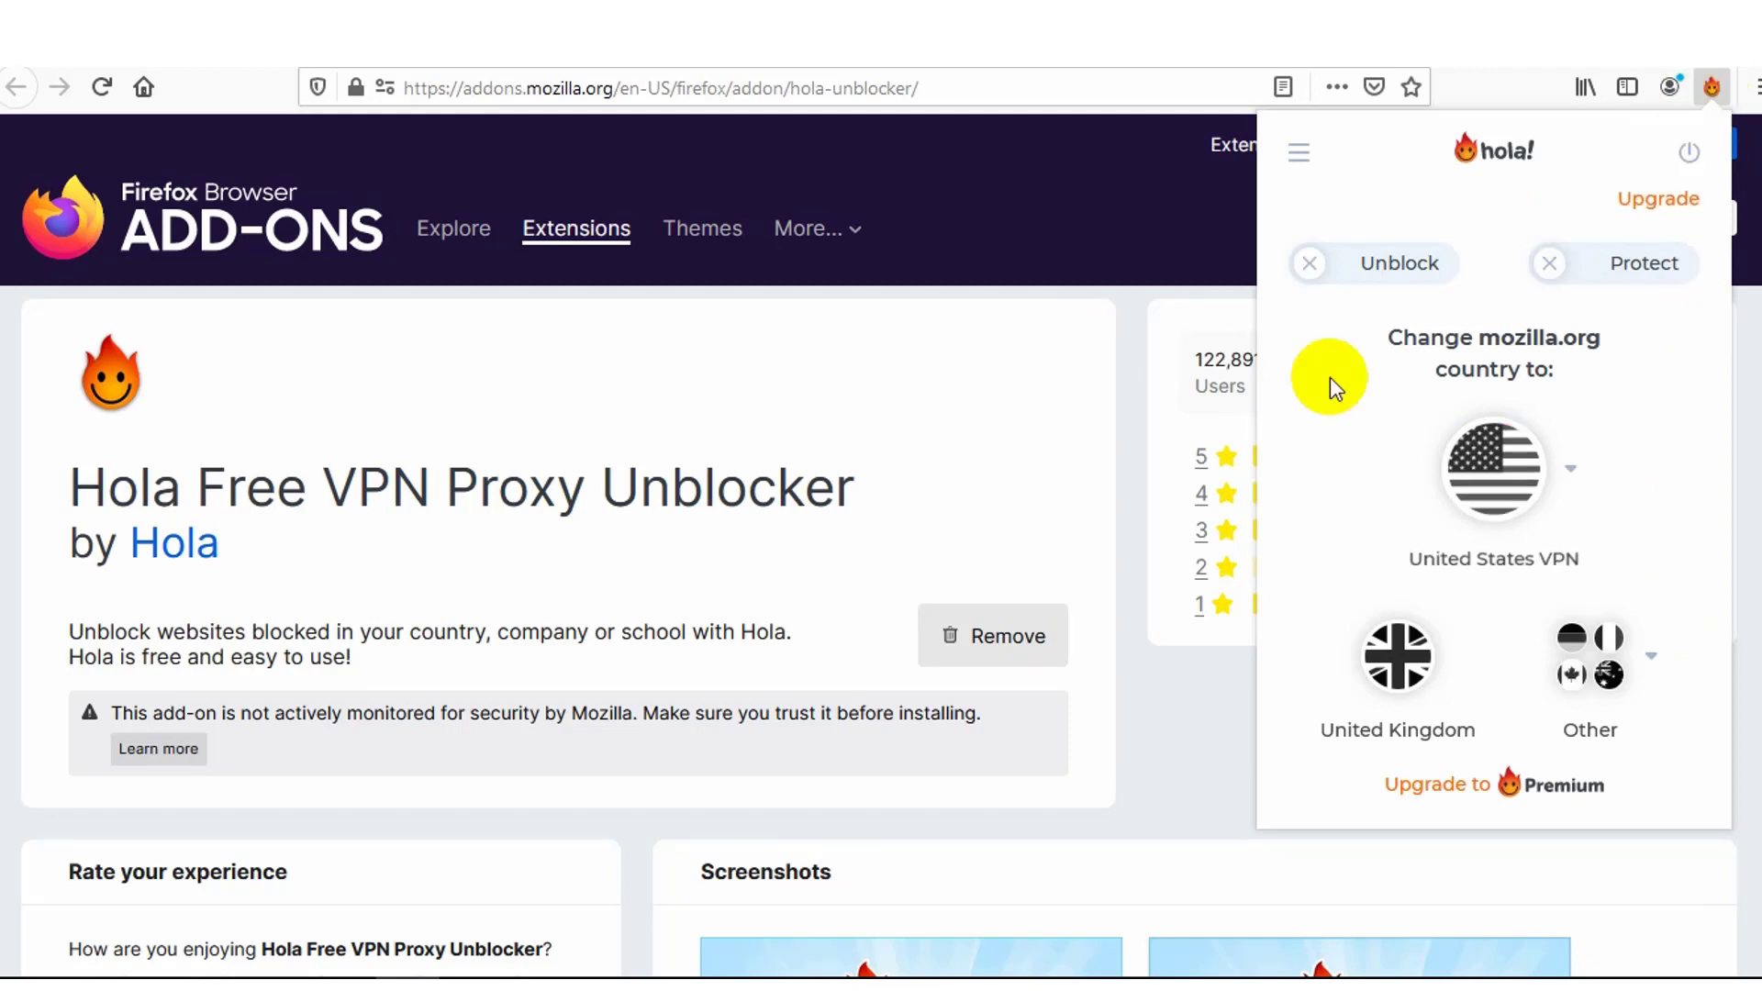
pyautogui.click(1499, 484)
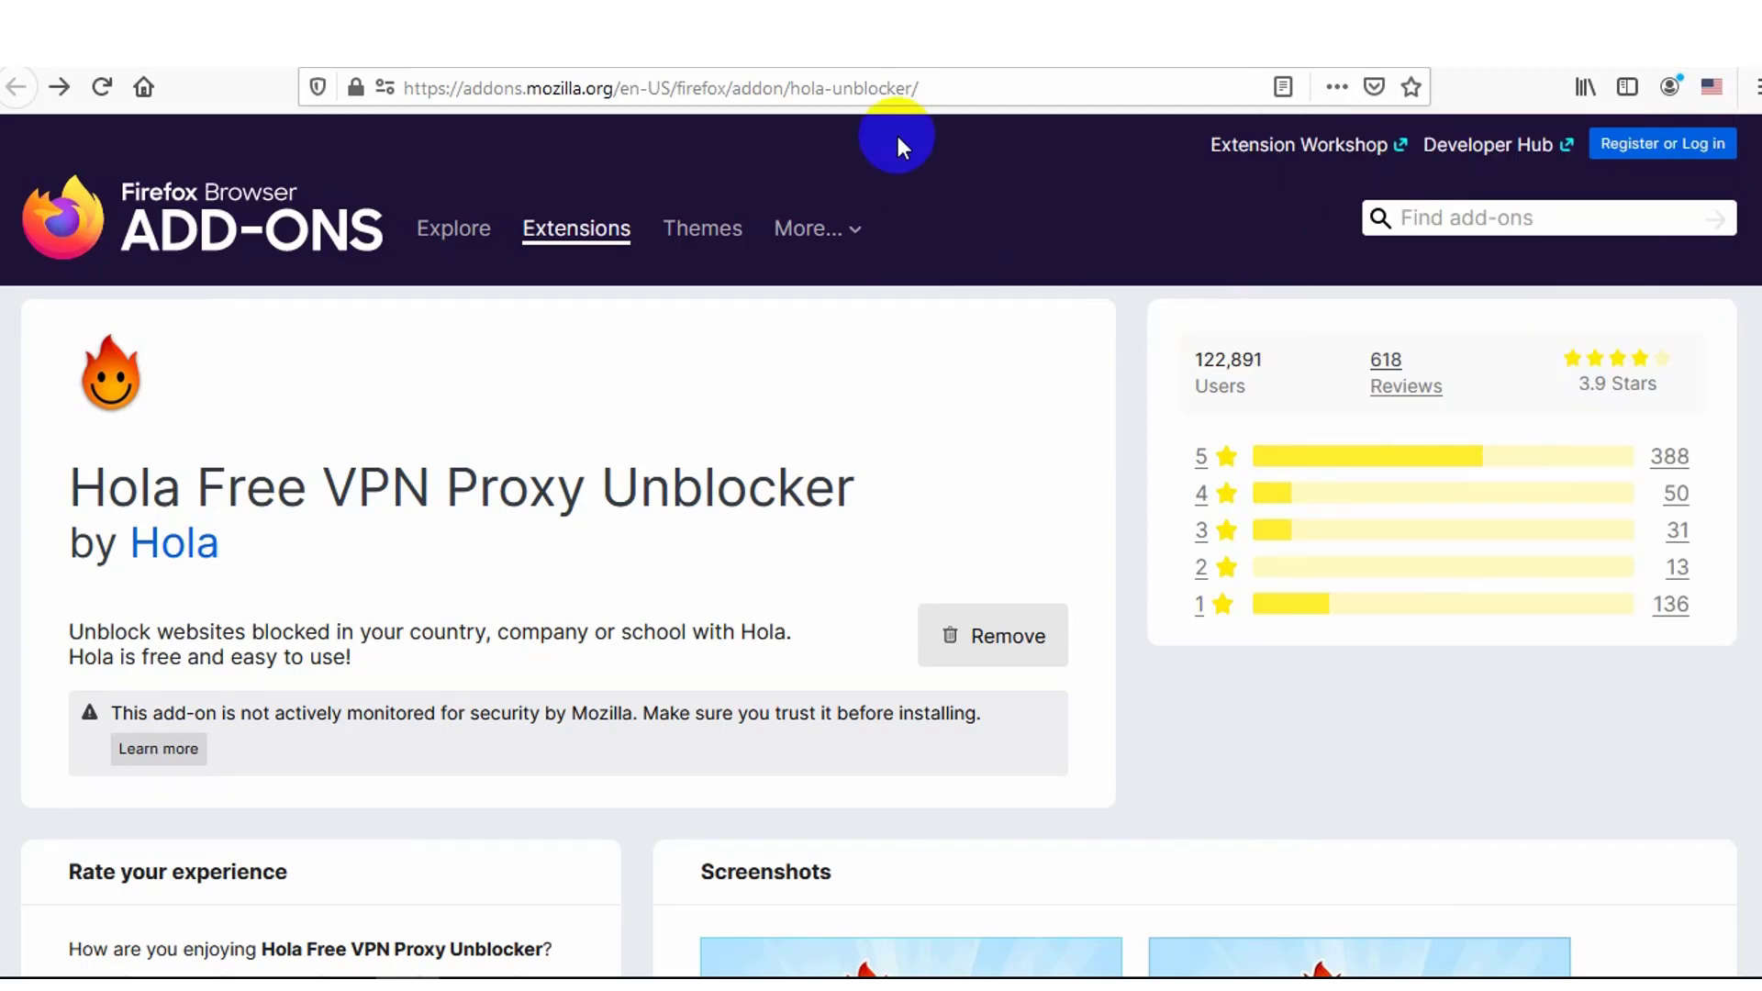
# Return to the Microworkers signup page and change its Hola VPN country to United States
pyautogui.click(875, 25)
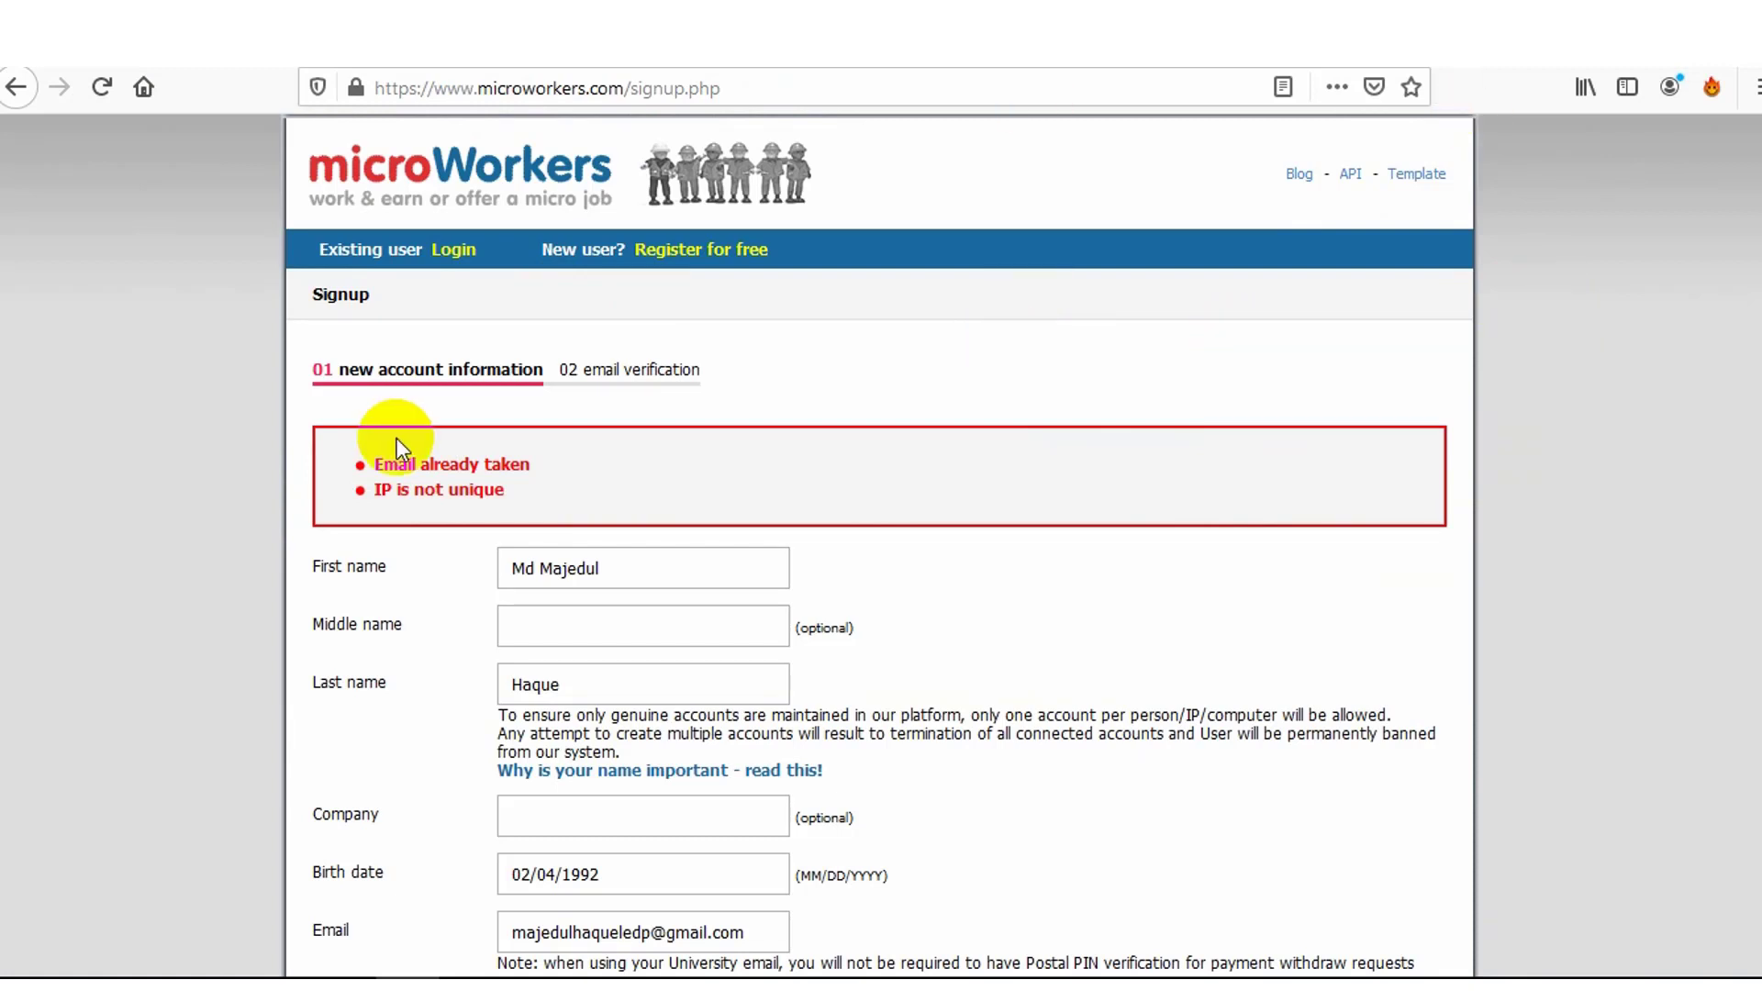
pyautogui.click(1713, 90)
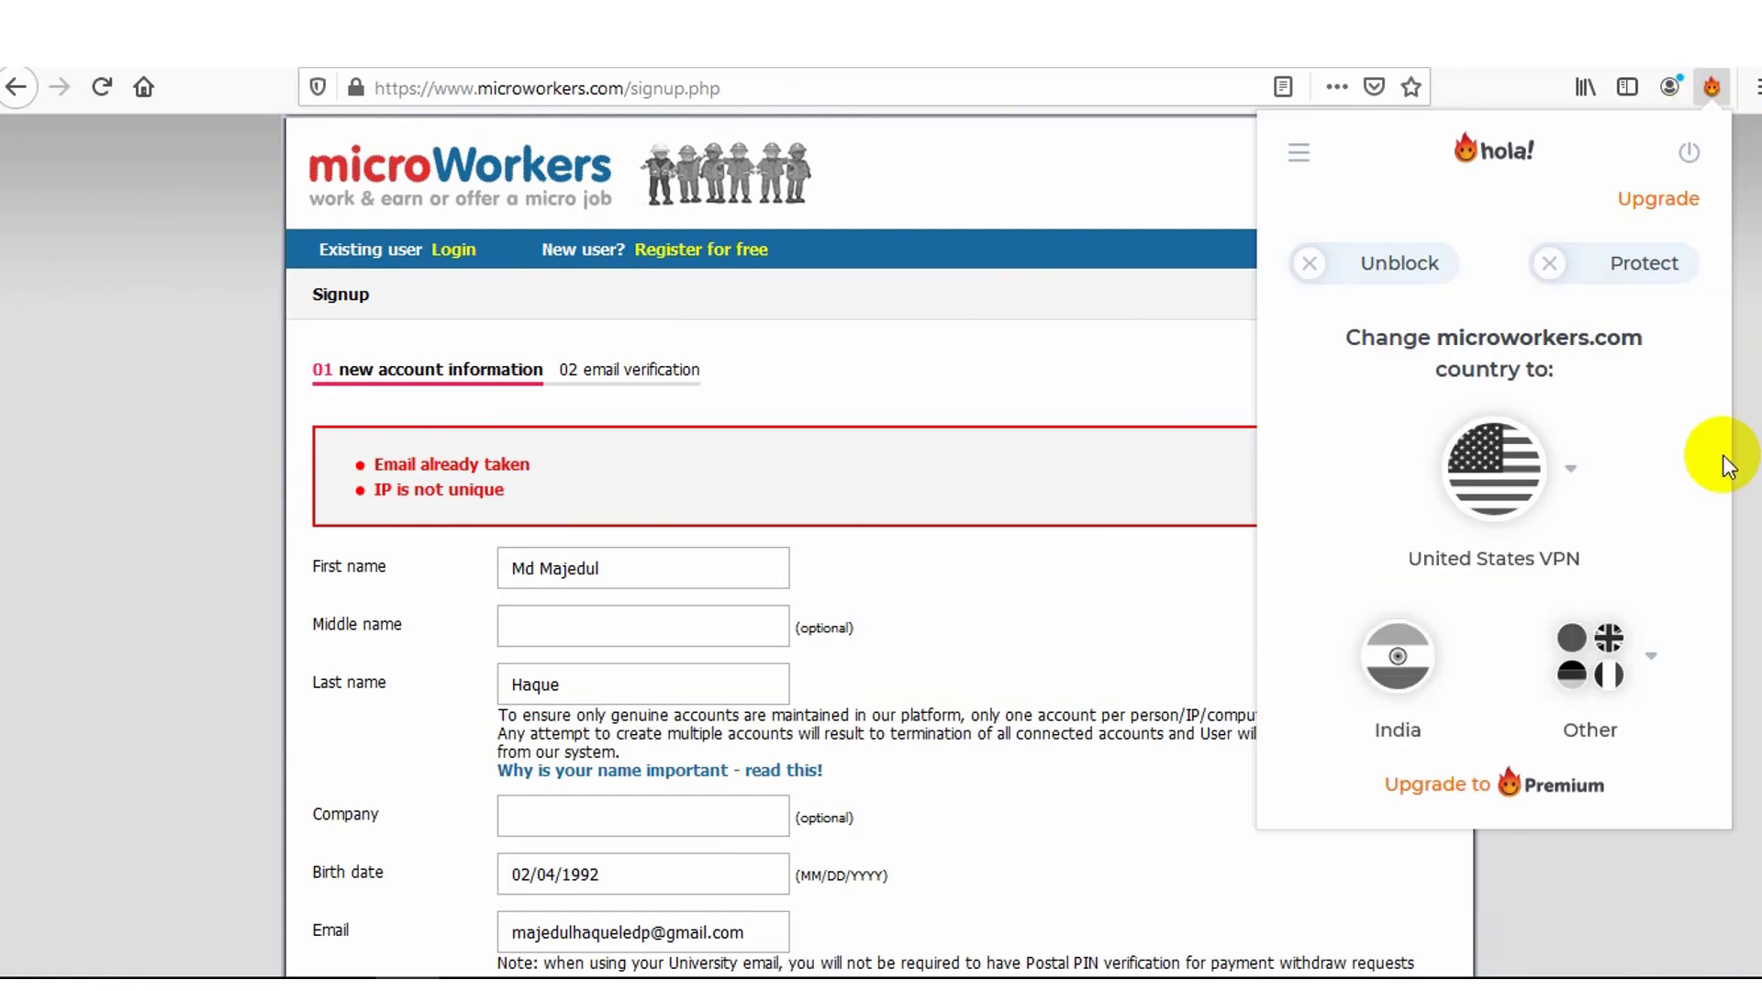
pyautogui.click(1500, 486)
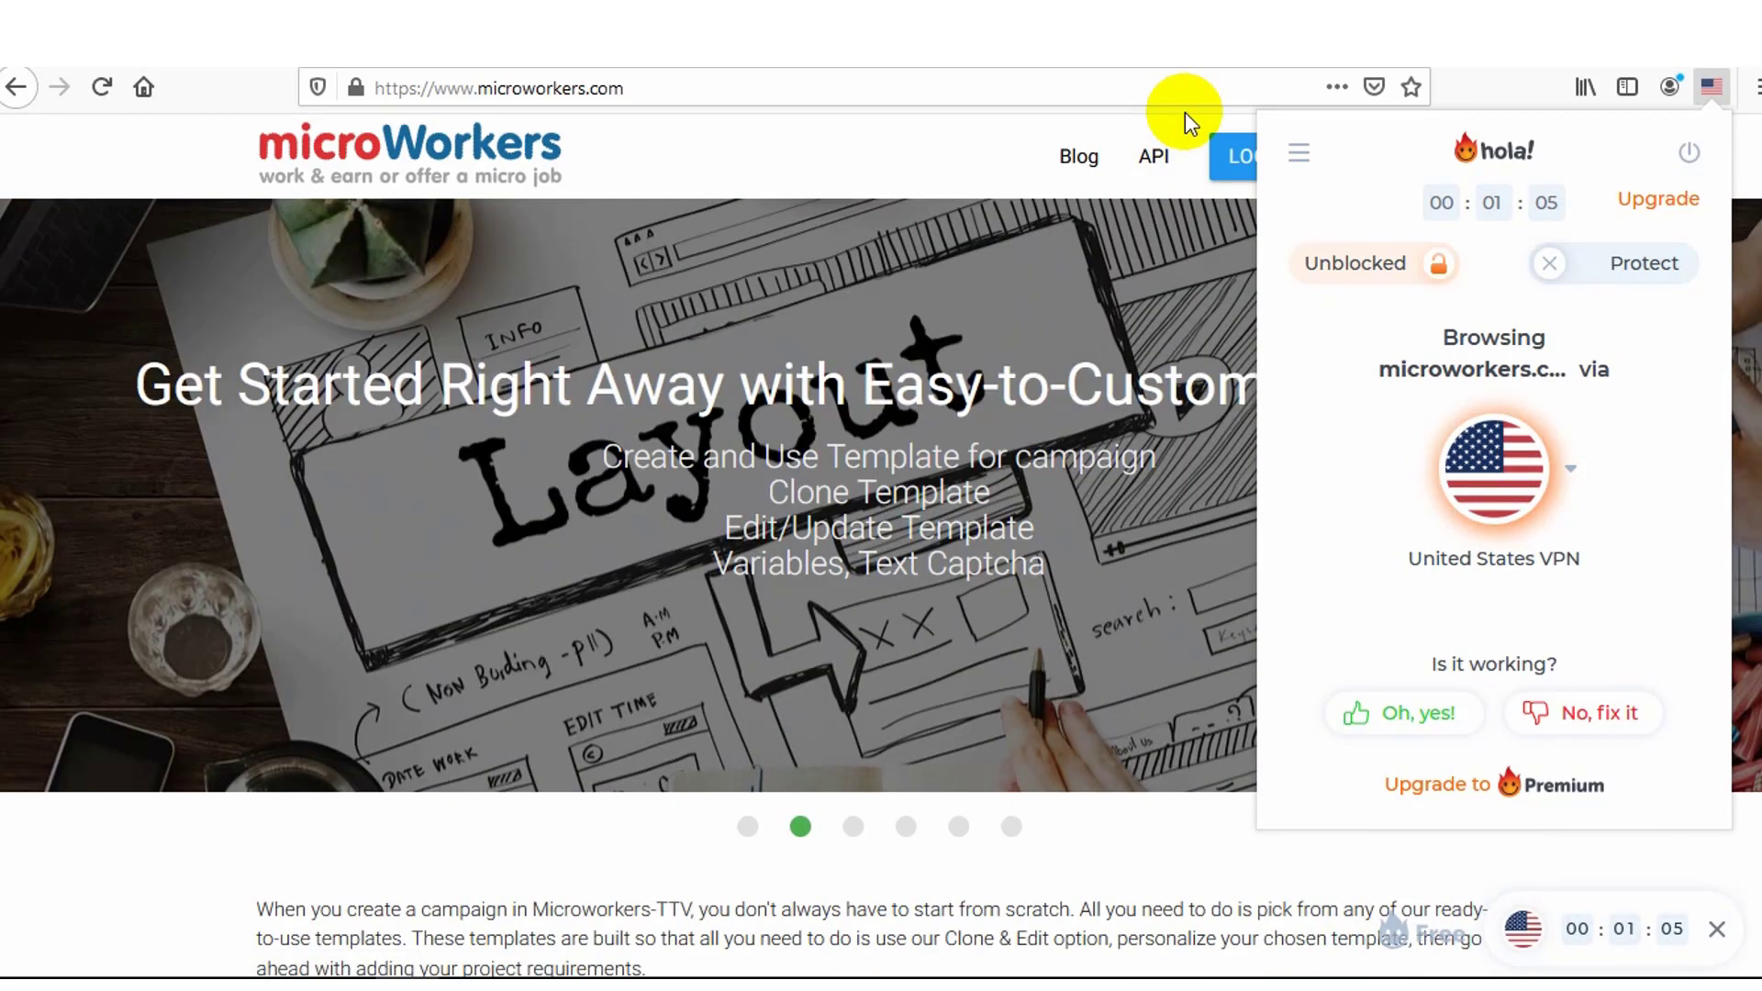
pyautogui.click(1186, 112)
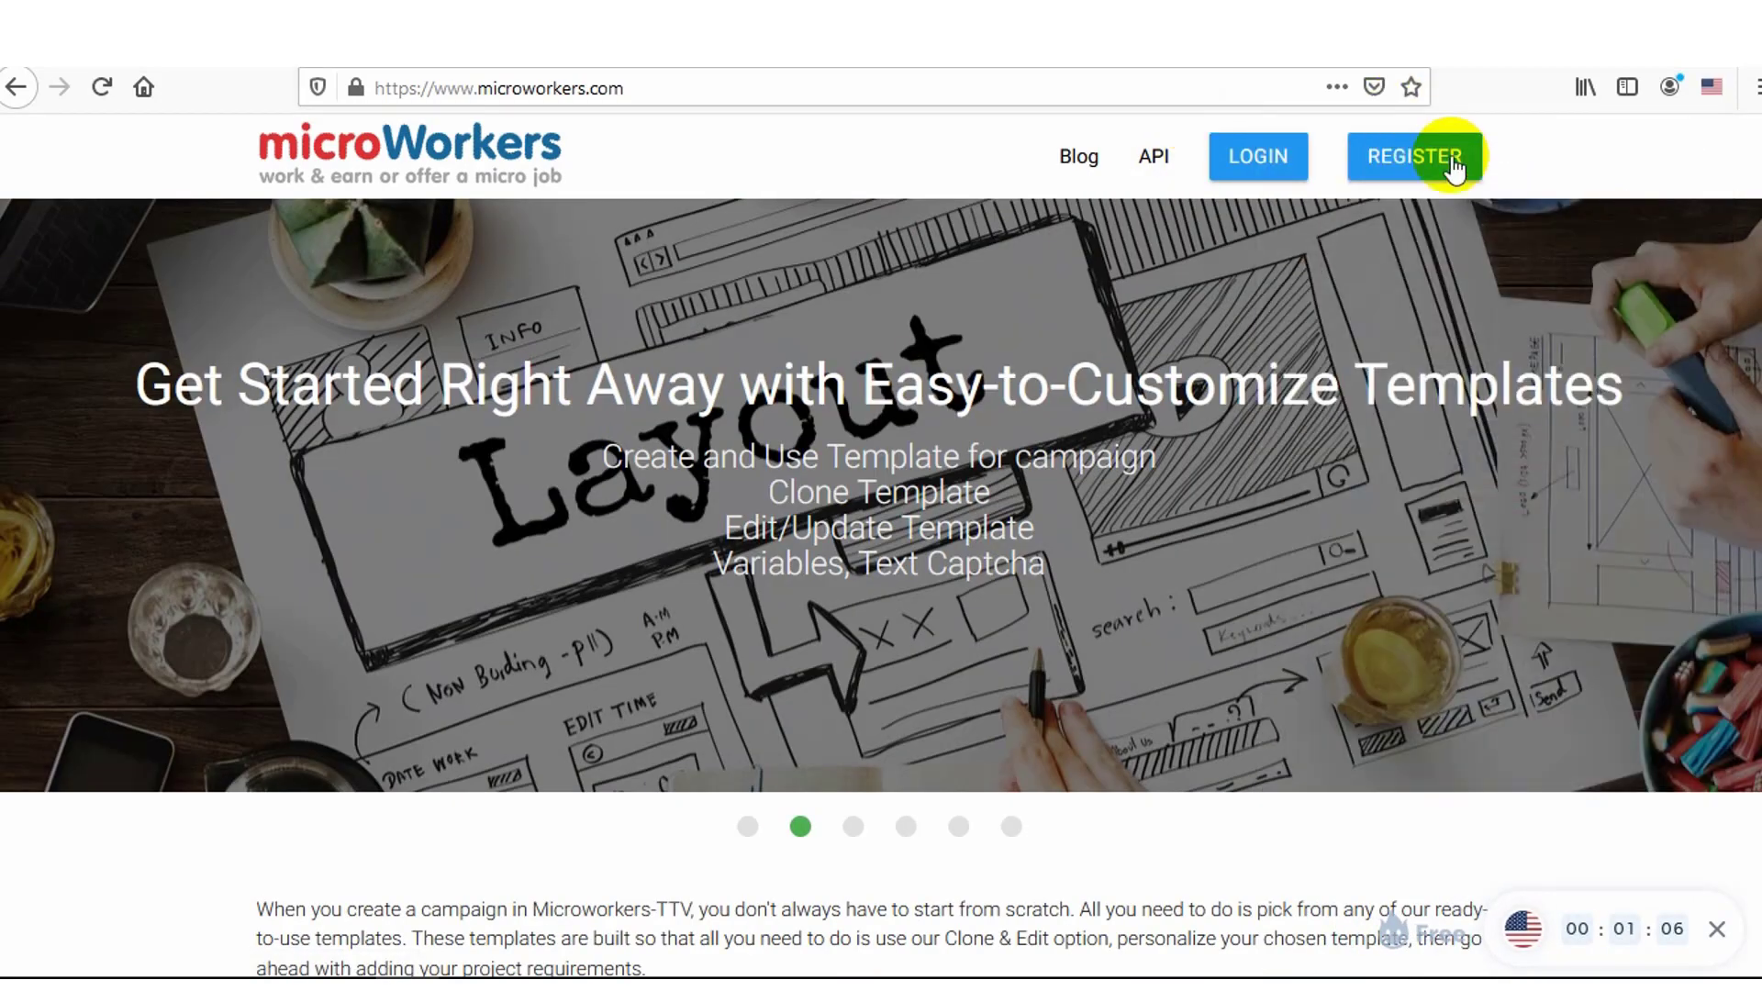
# Open a blank Microworkers registration form and look over its fields
pyautogui.click(1435, 178)
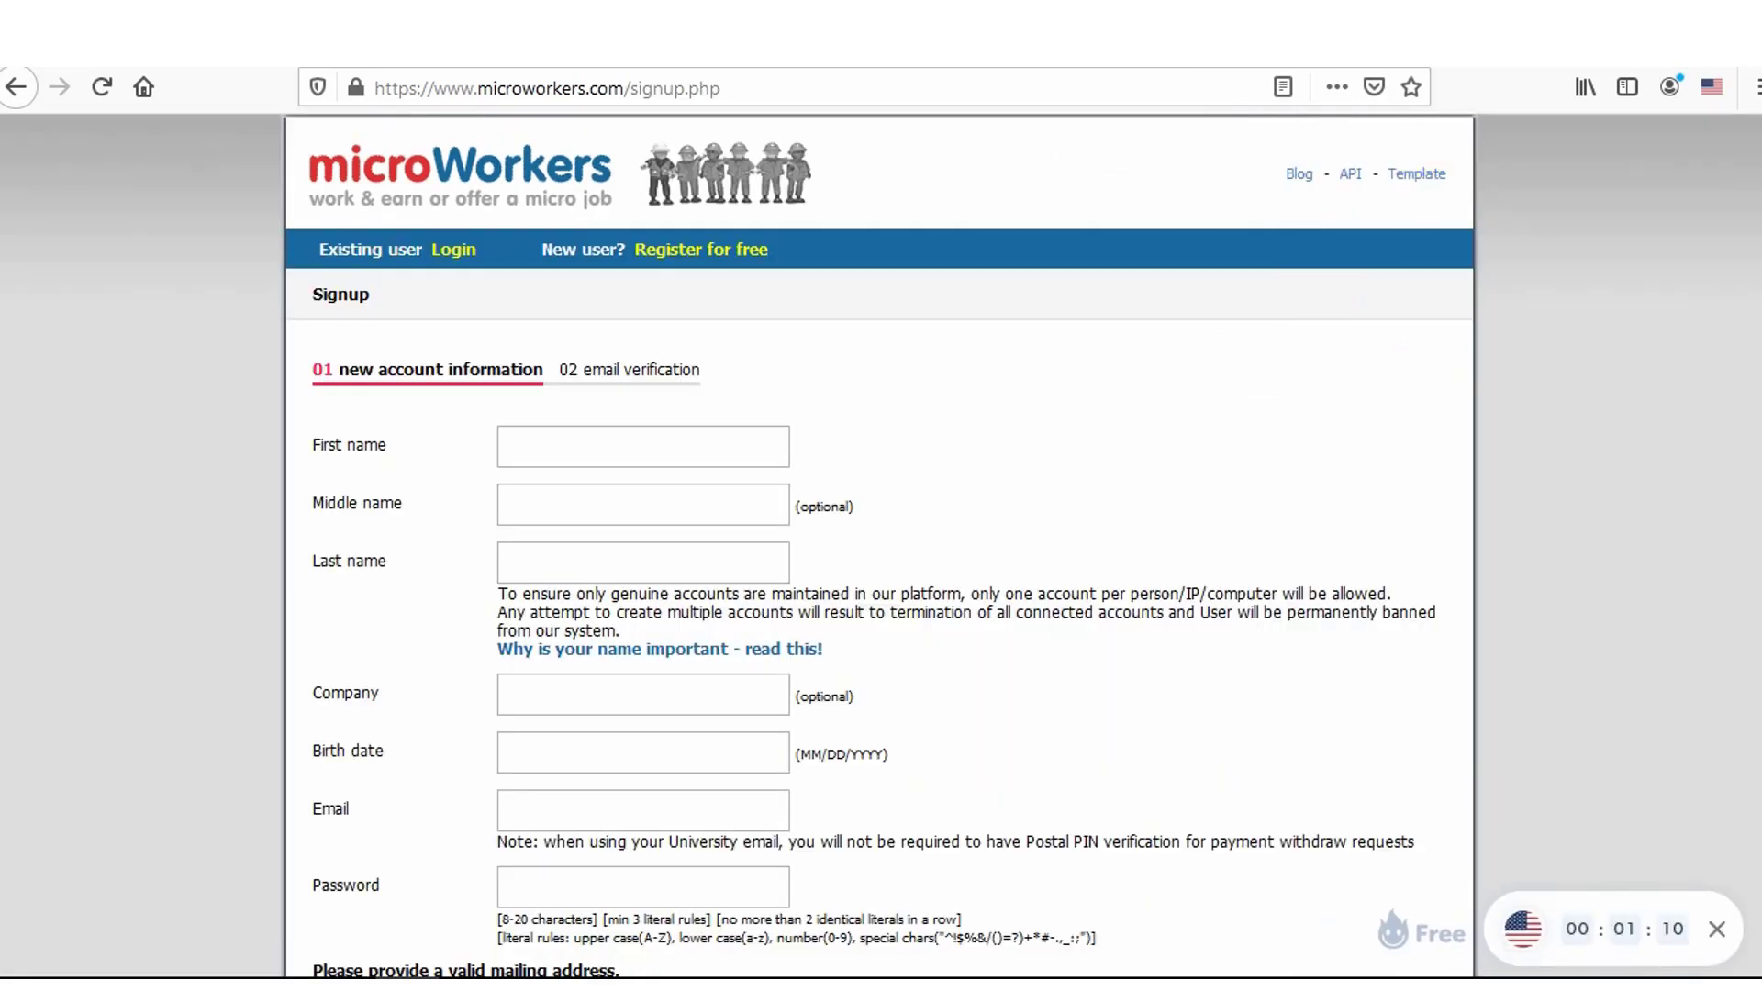
pyautogui.scroll(-7, 881, 551)
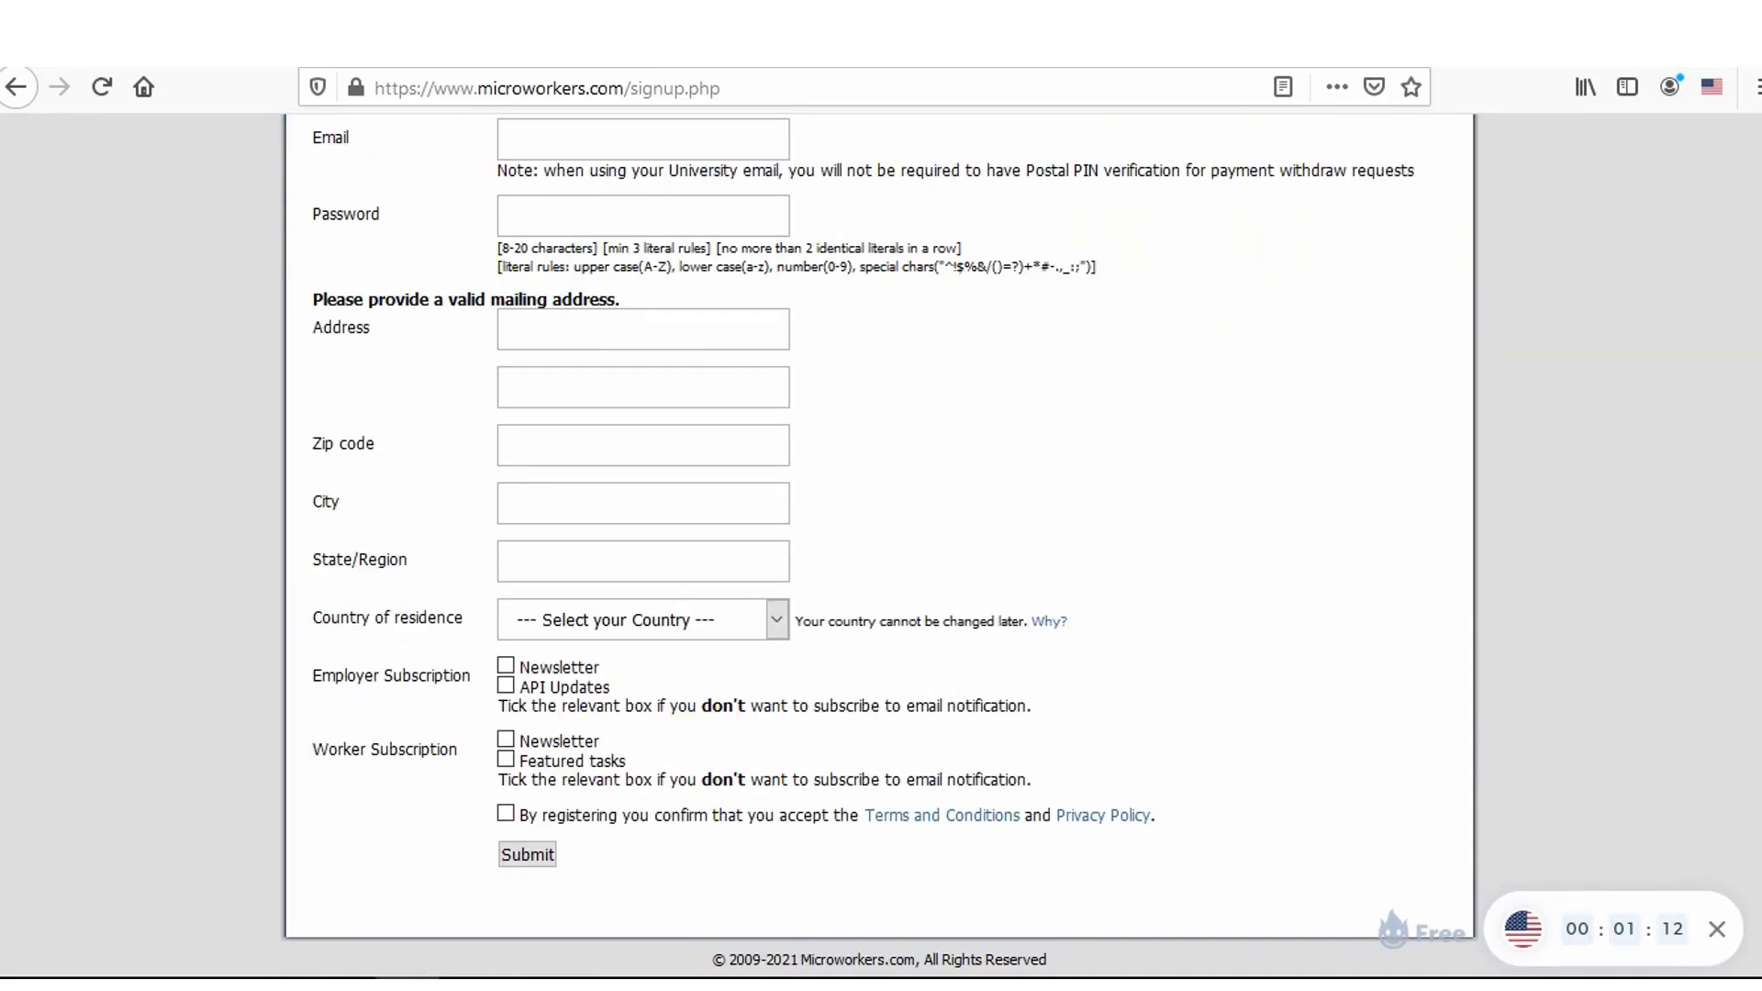
pyautogui.scroll(7, 881, 551)
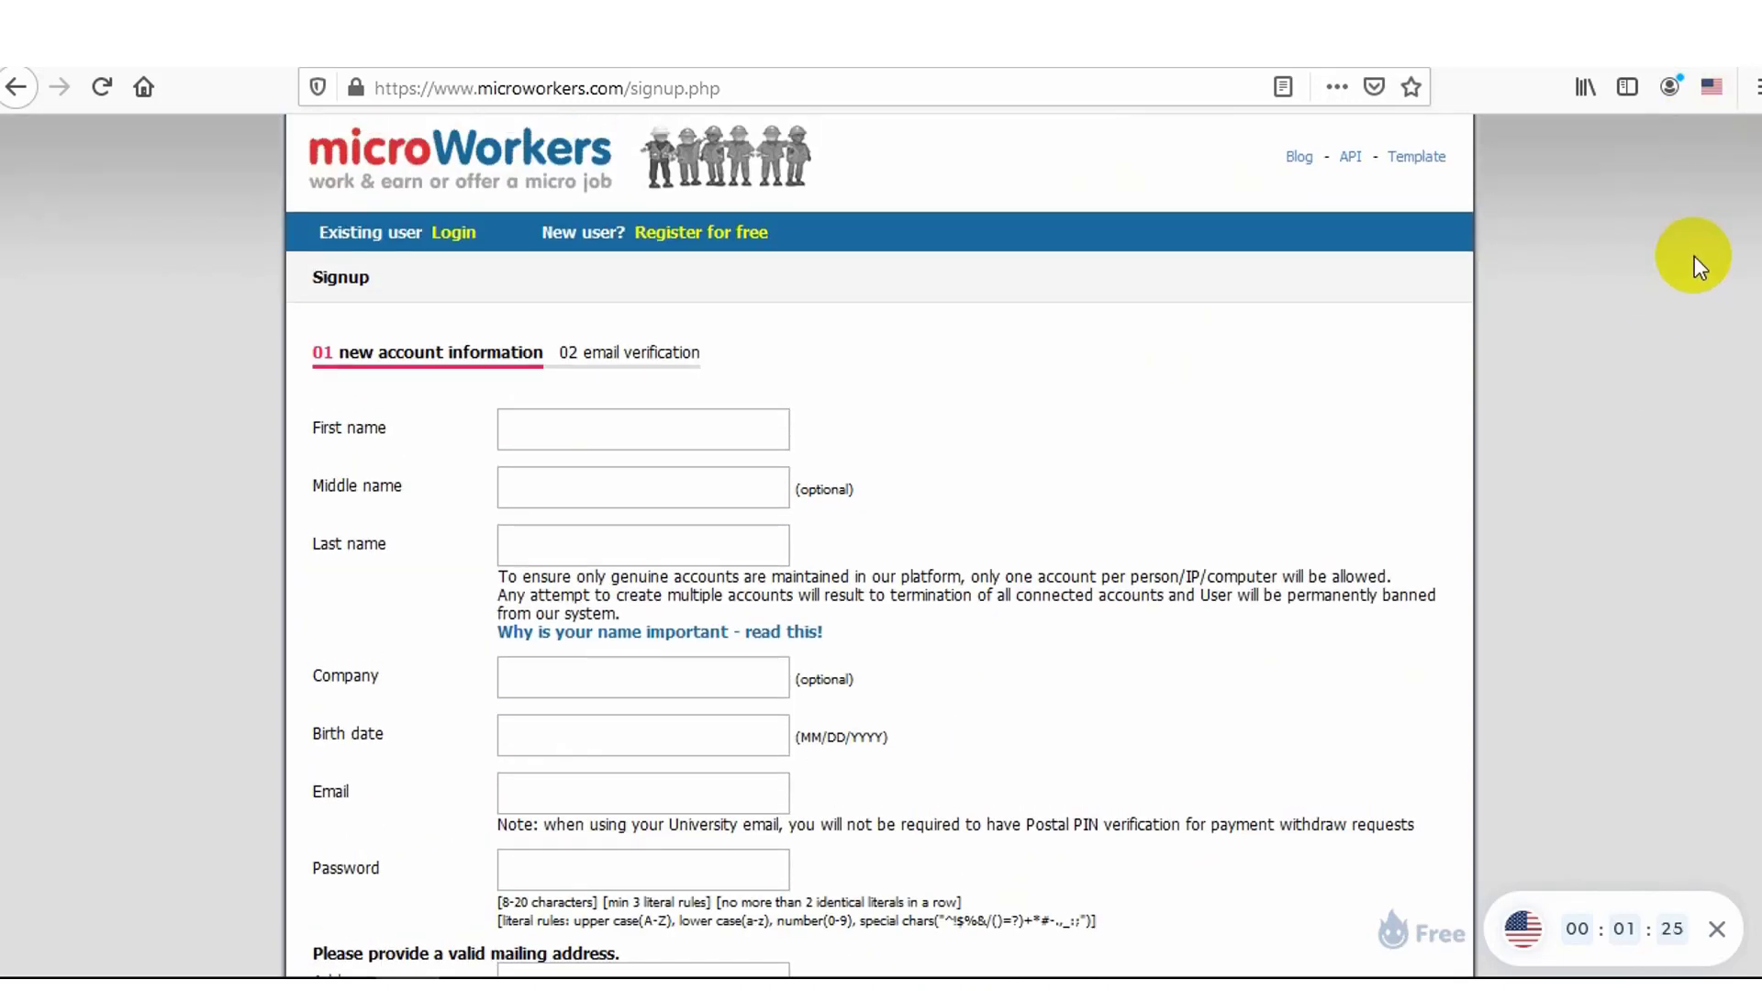
# Examine the blank Microworkers registration form, from the name fields down to the mailing address, country, subscription and terms options
pyautogui.moveTo(1523, 930)
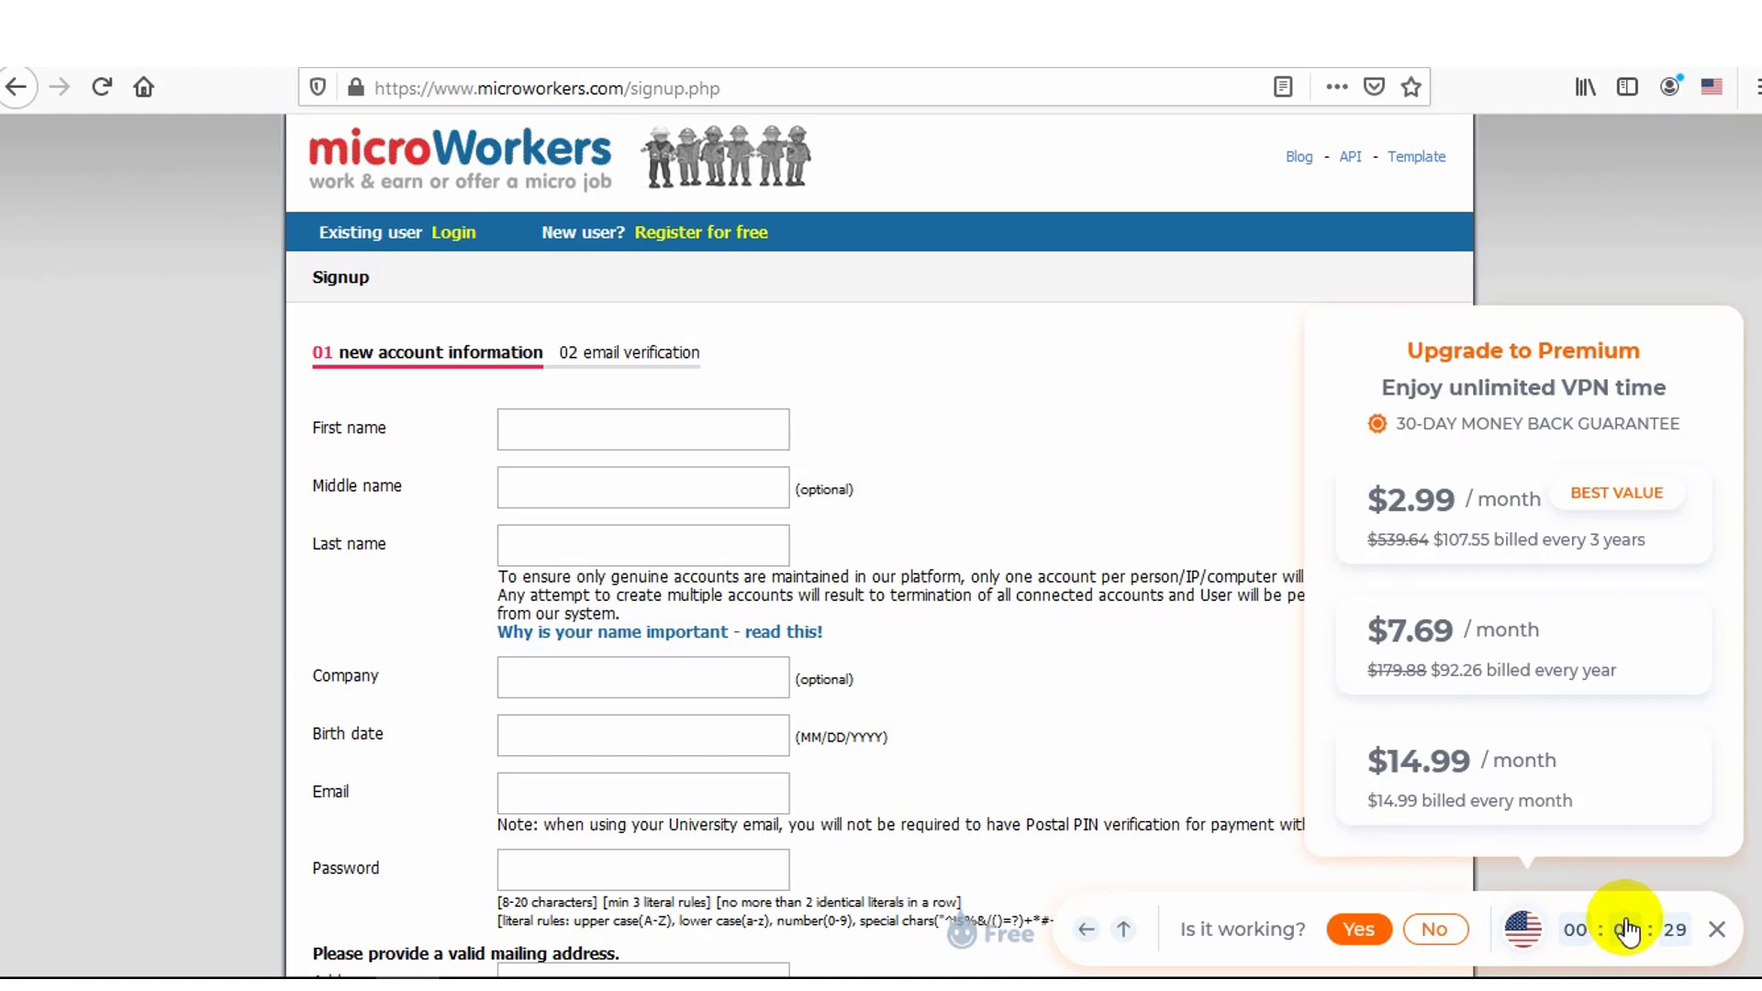
pyautogui.click(630, 424)
pyautogui.click(610, 490)
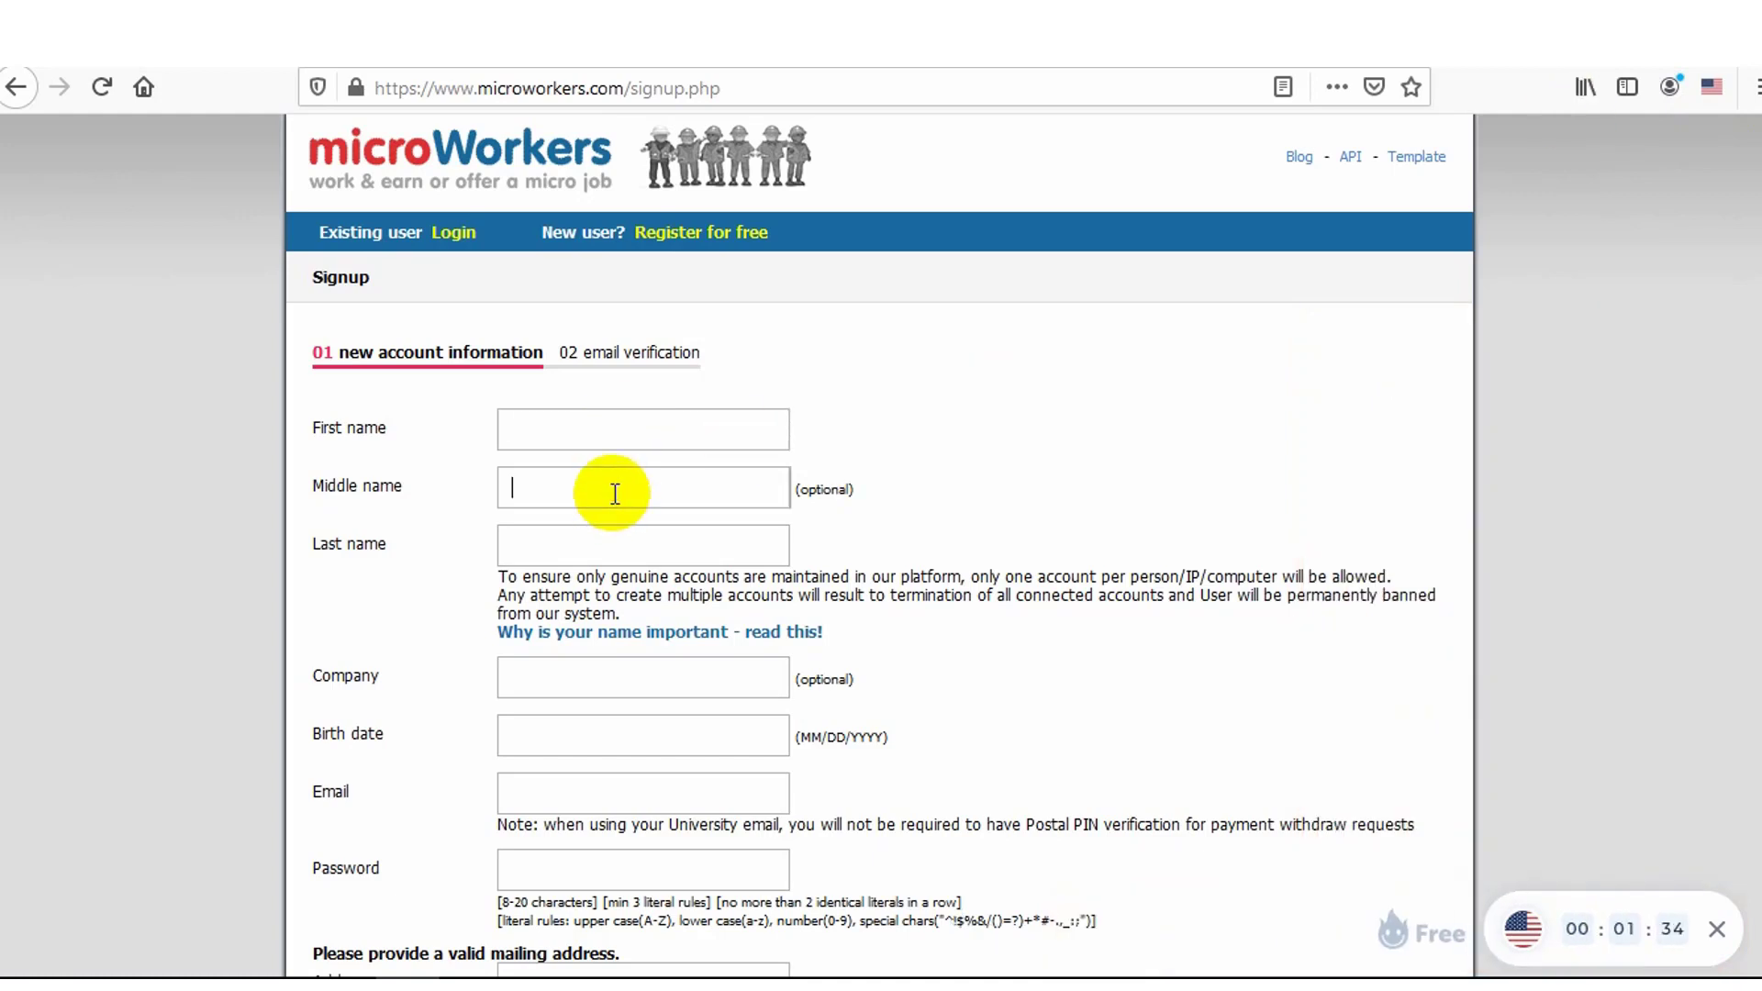
pyautogui.click(601, 544)
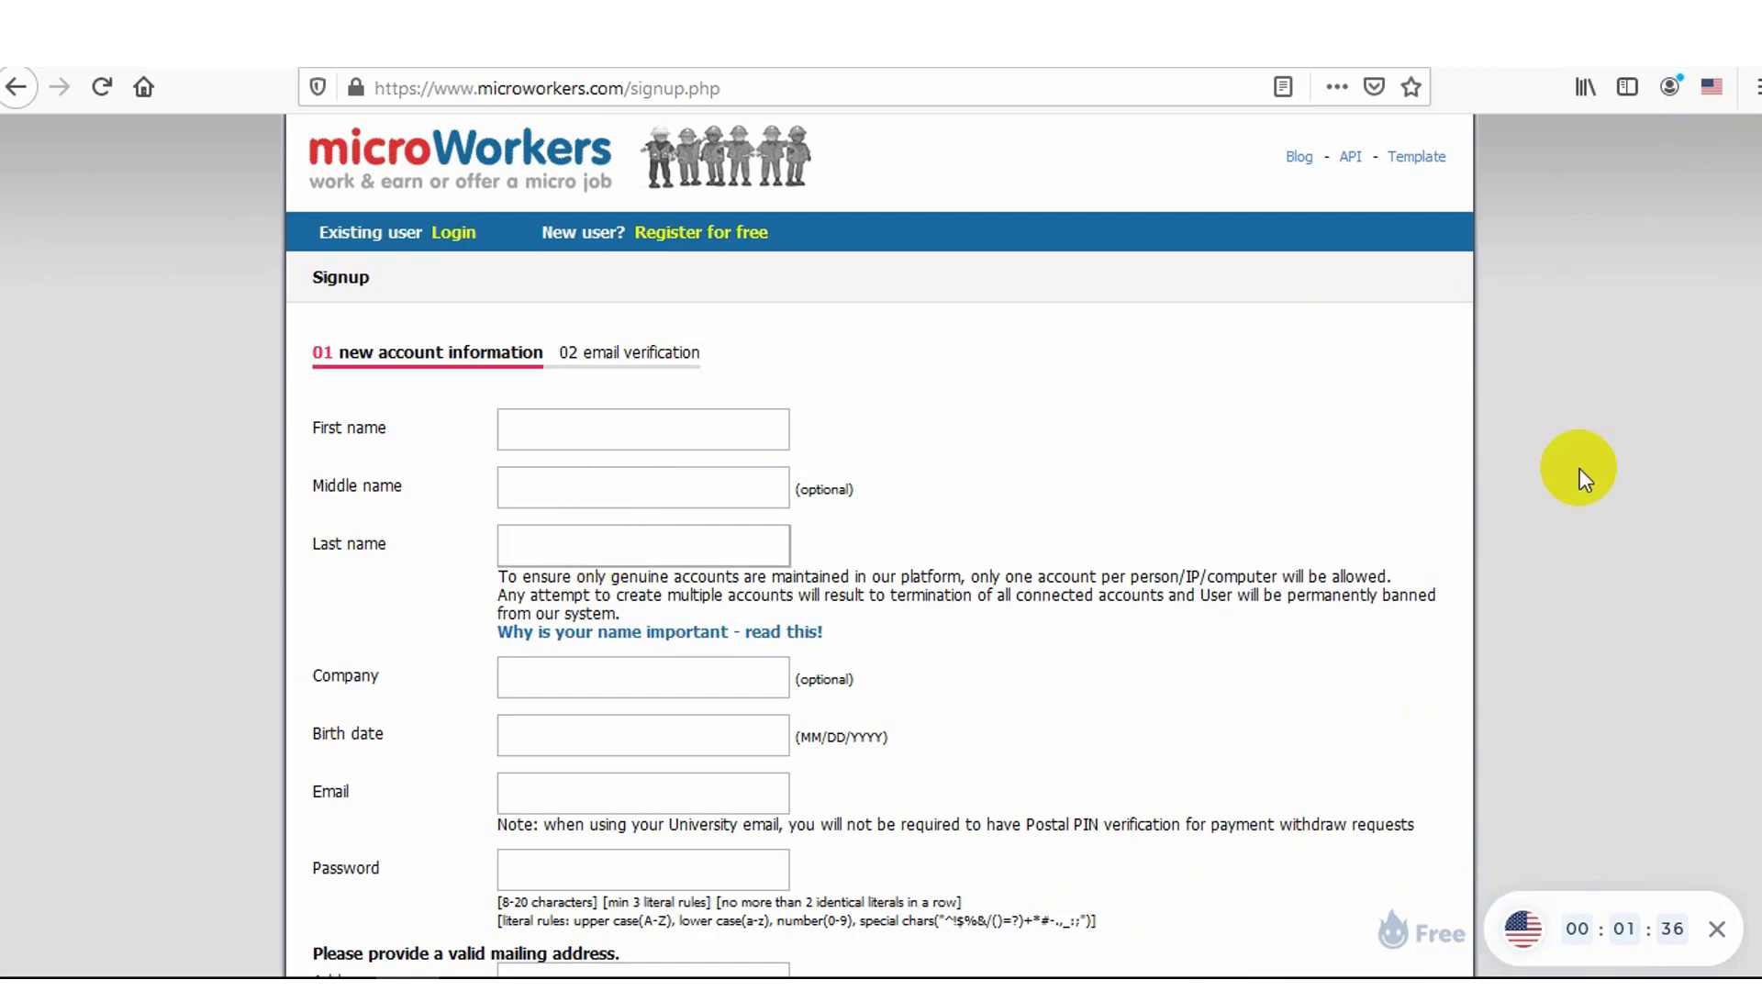
pyautogui.scroll(-7, 880, 541)
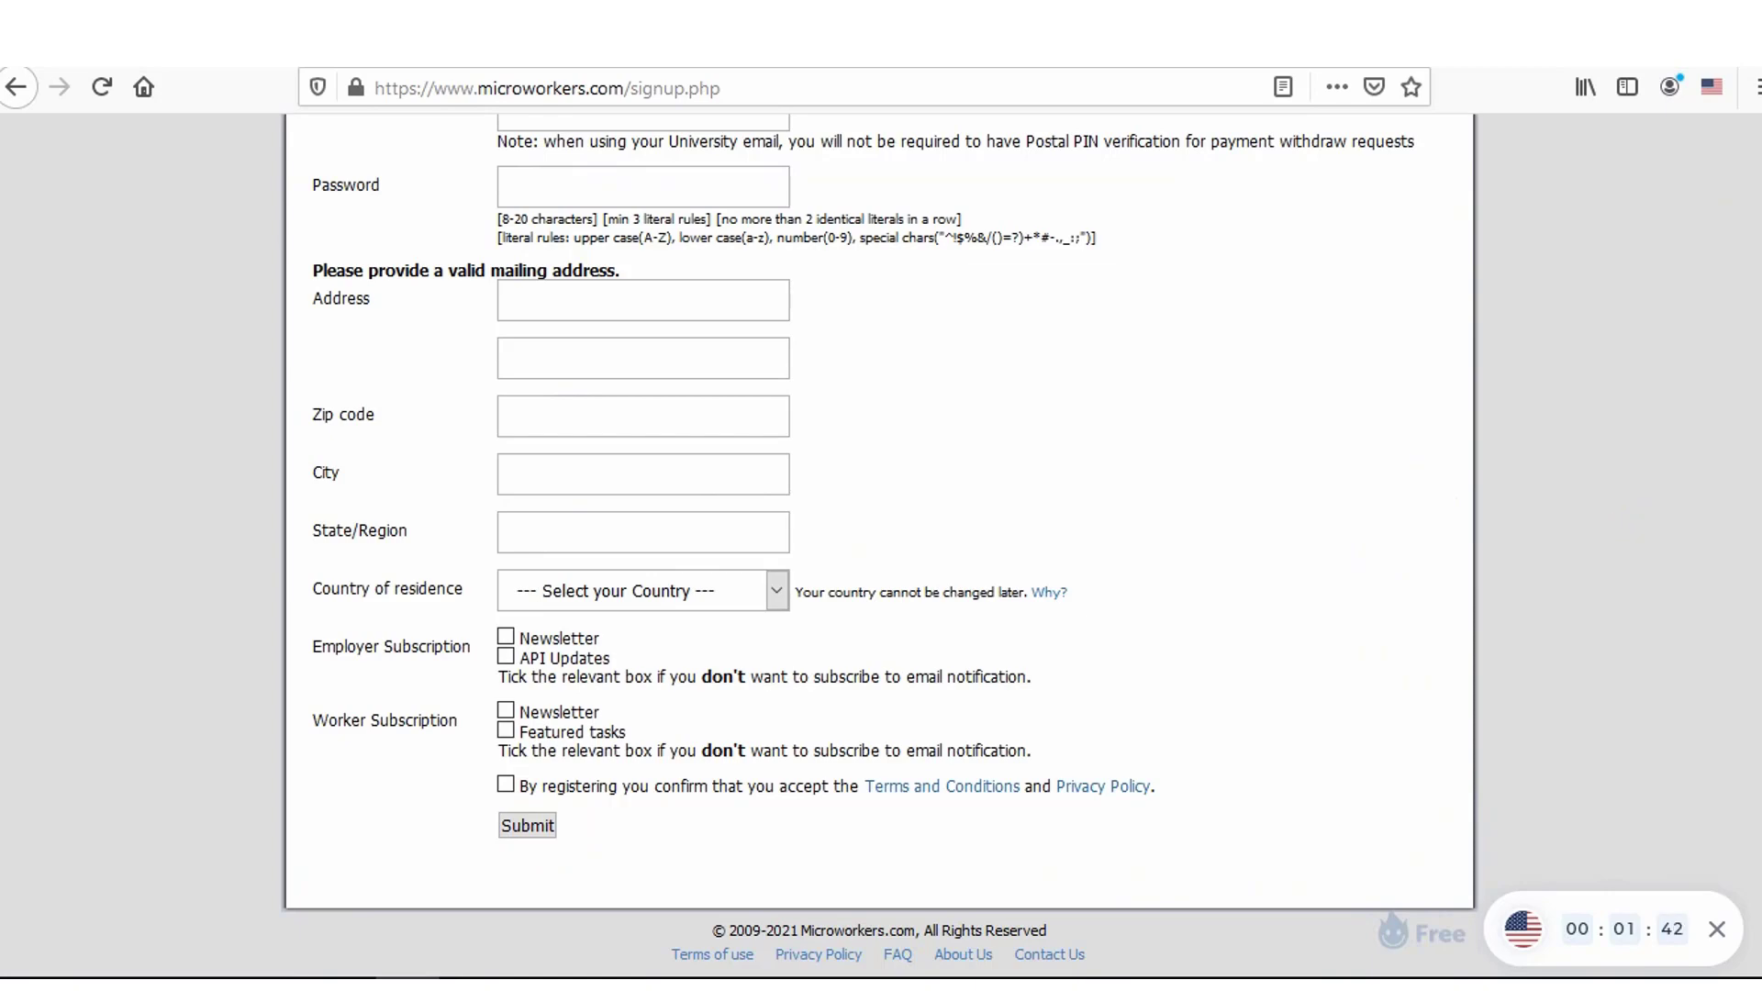
pyautogui.scroll(6, 879, 546)
pyautogui.scroll(-6, 879, 545)
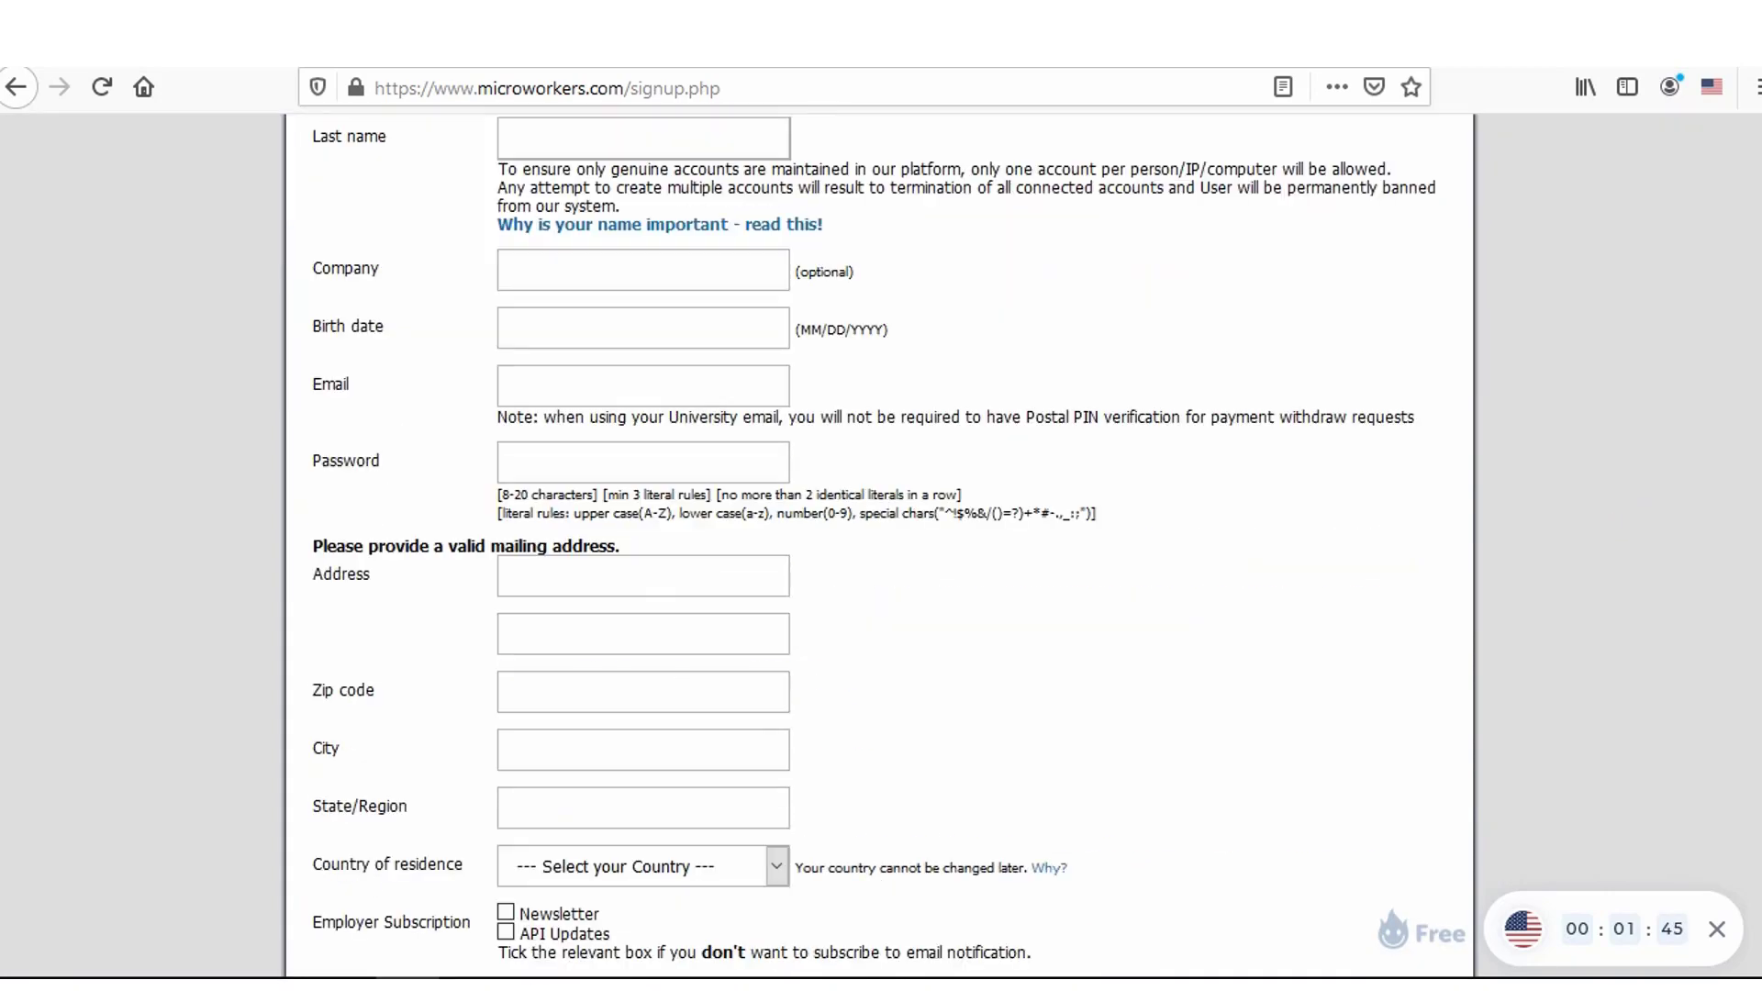
pyautogui.scroll(-1, 880, 545)
pyautogui.scroll(7, 880, 545)
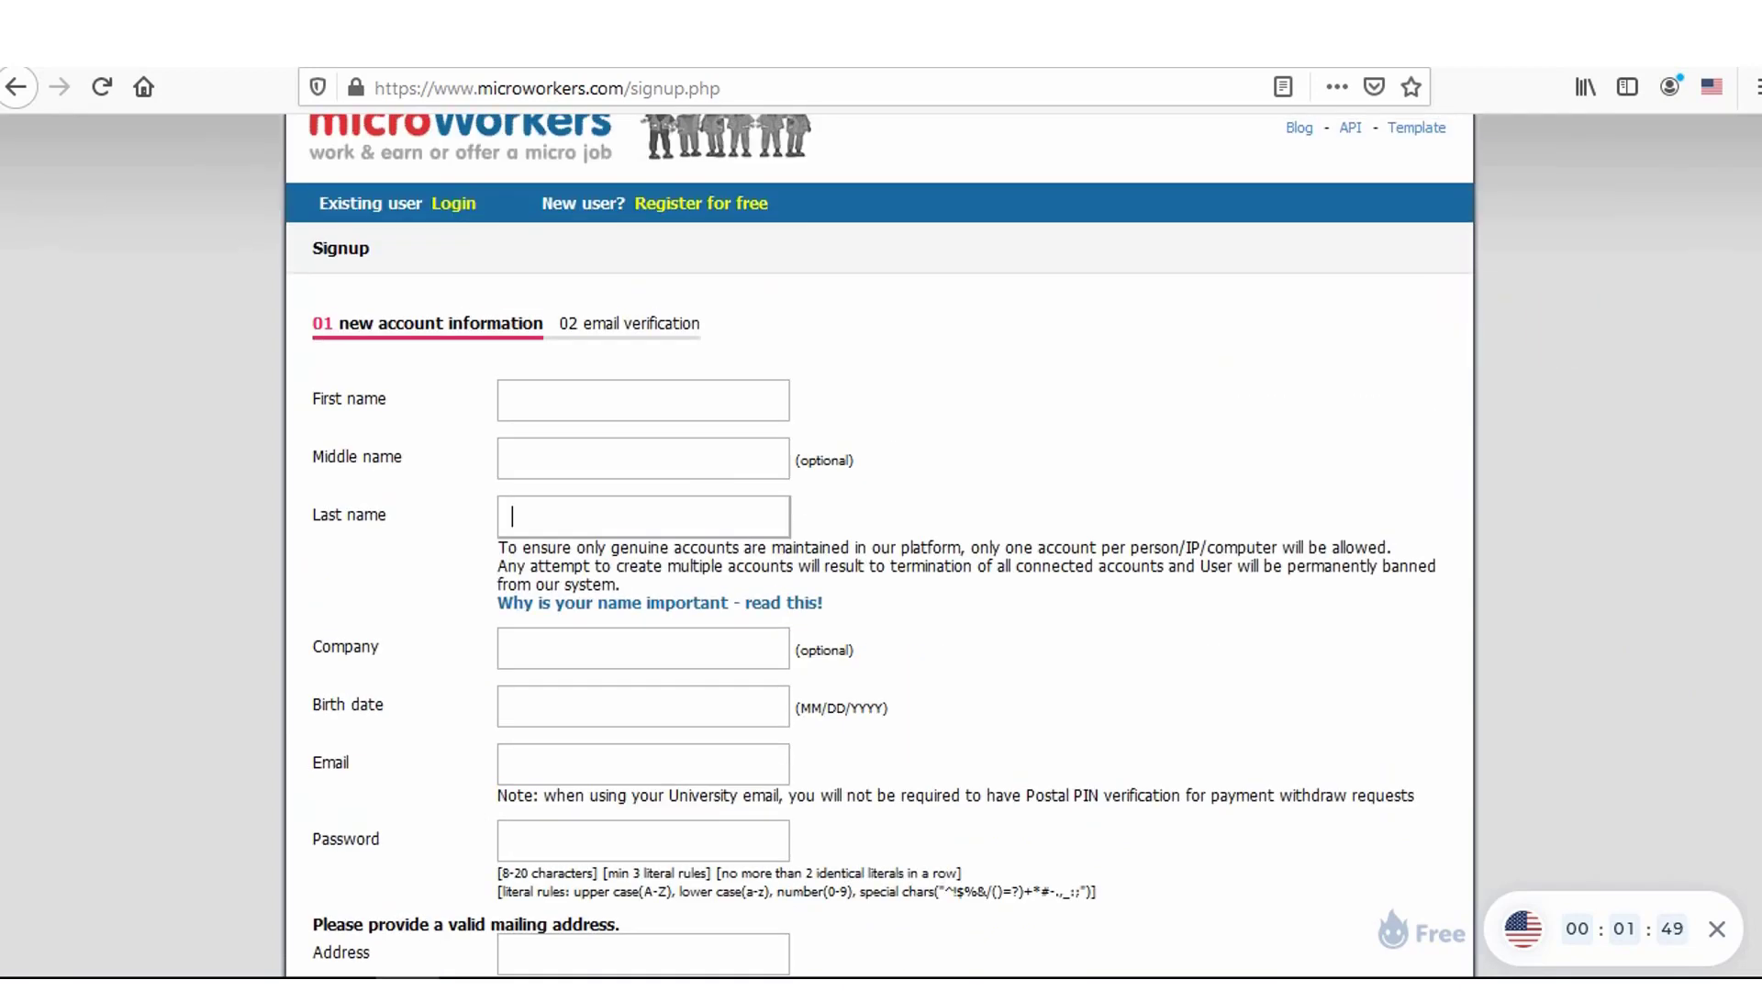
pyautogui.scroll(-7, 1469, 321)
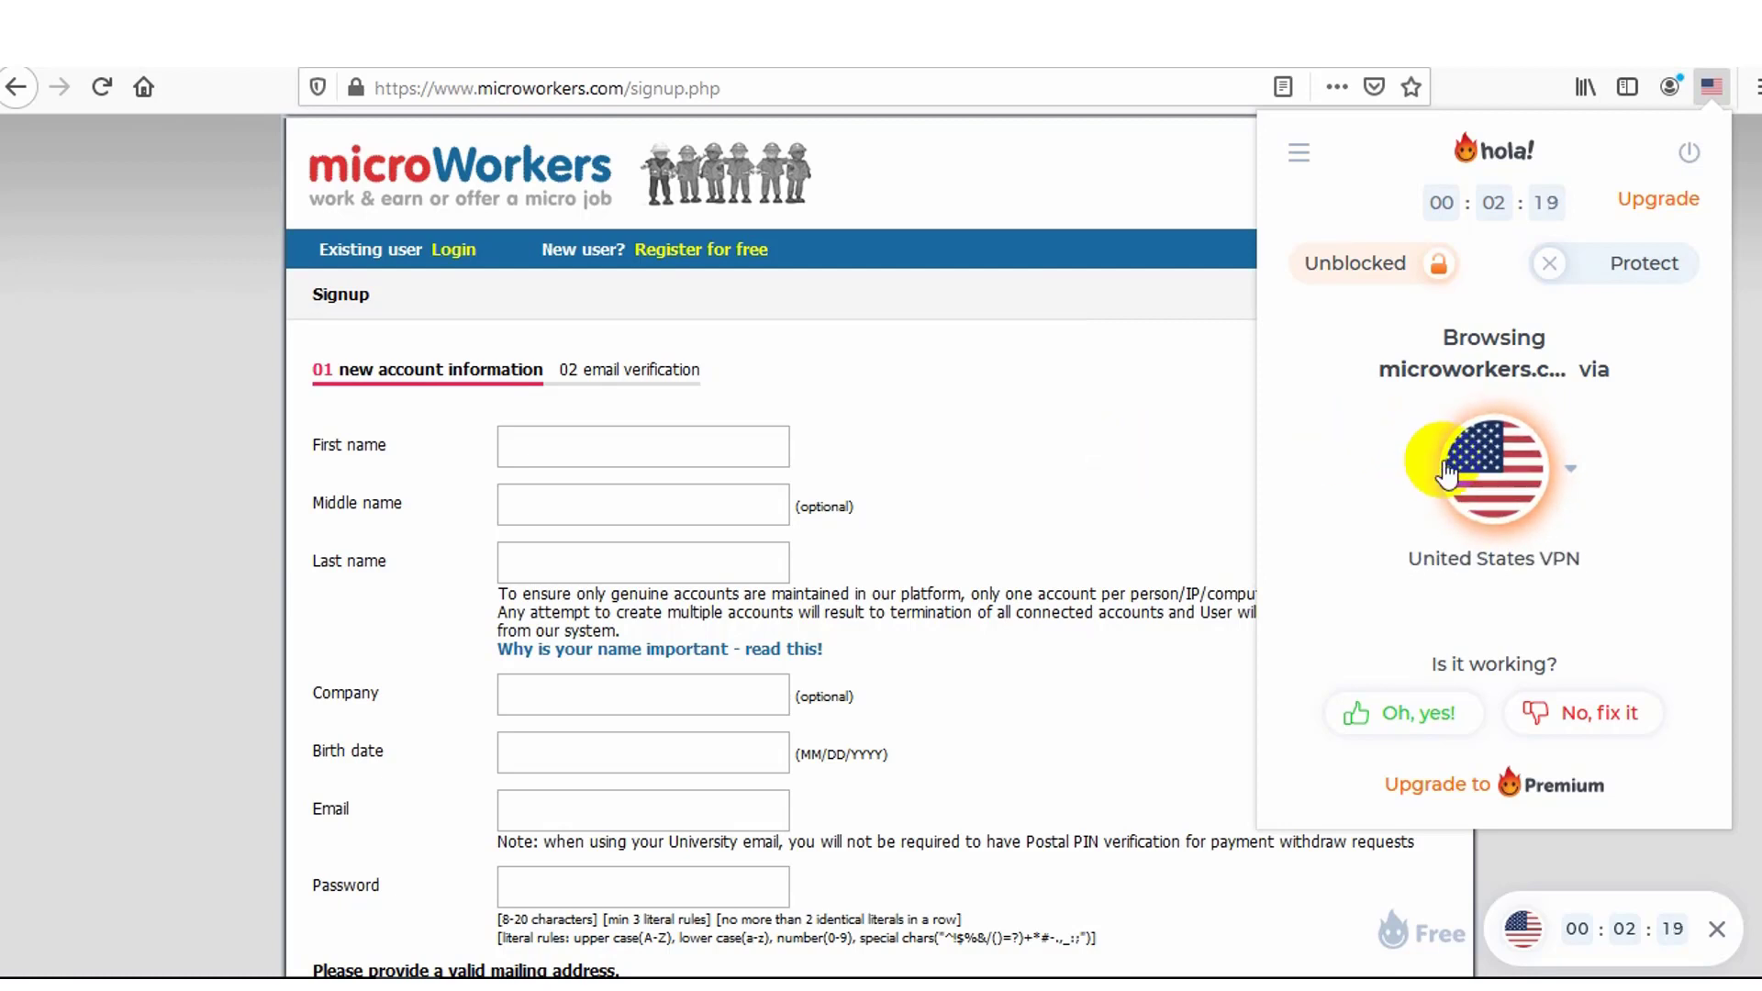
# View Hola's list of virtual locations without changing the country, and turn the Hola VPN off
pyautogui.click(1484, 487)
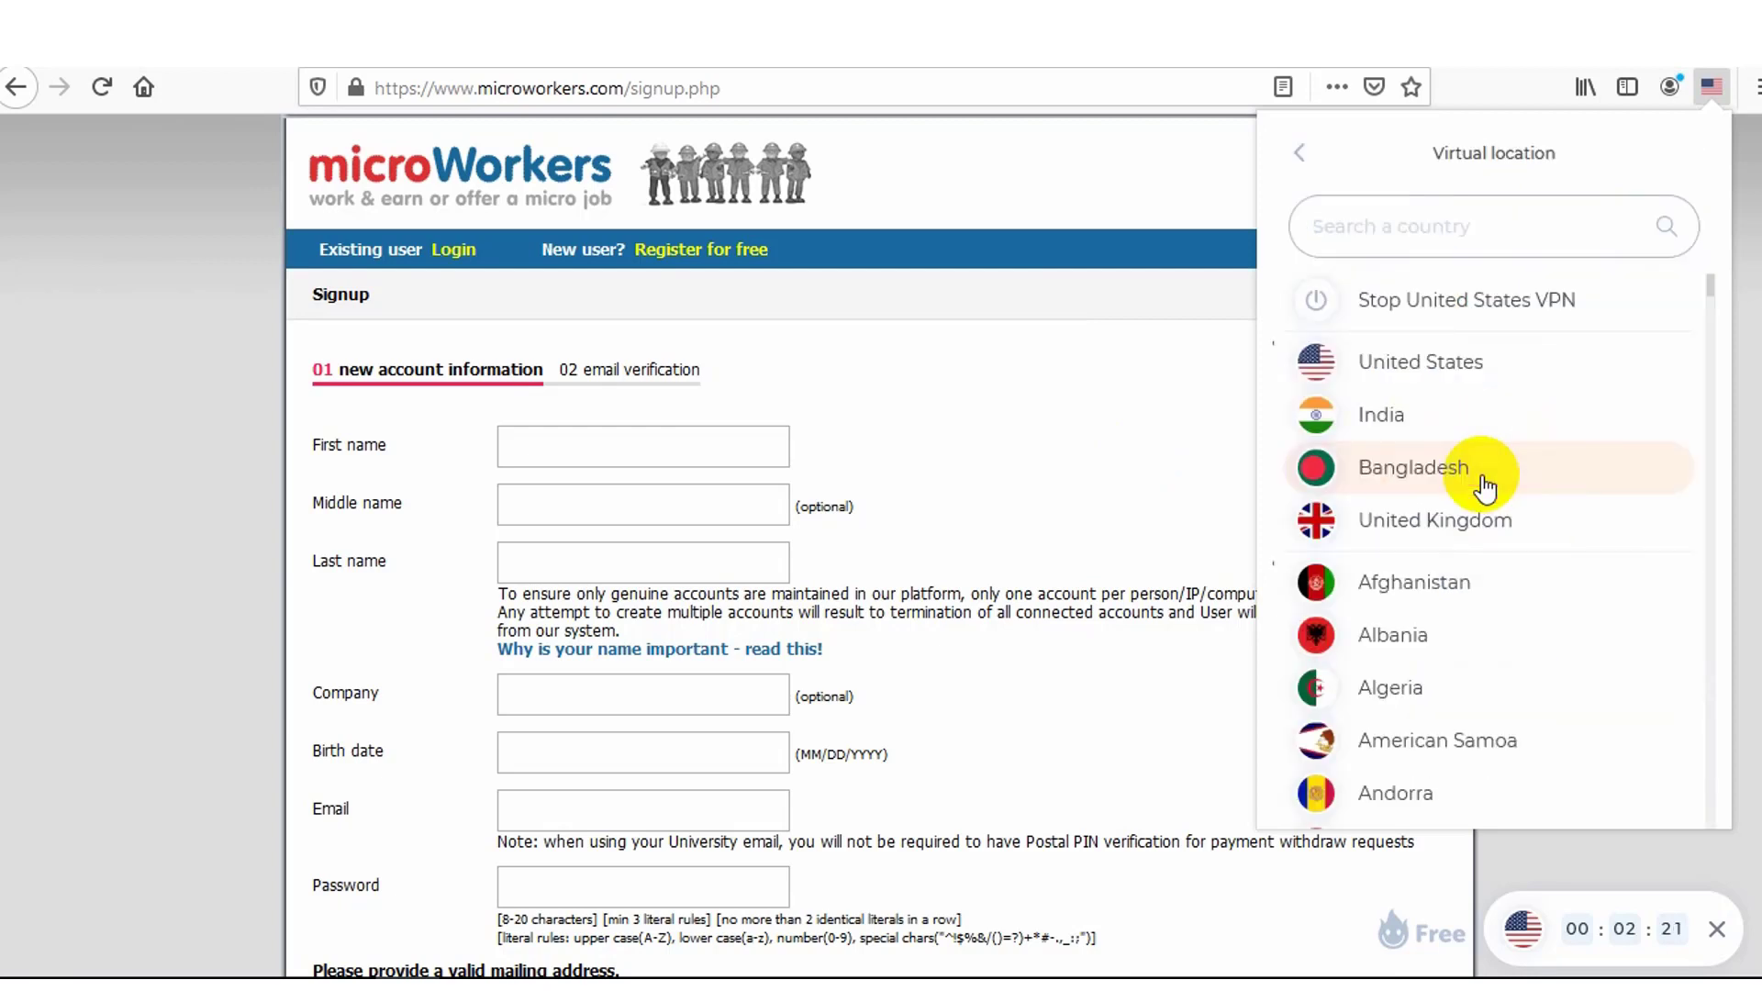
pyautogui.click(1735, 312)
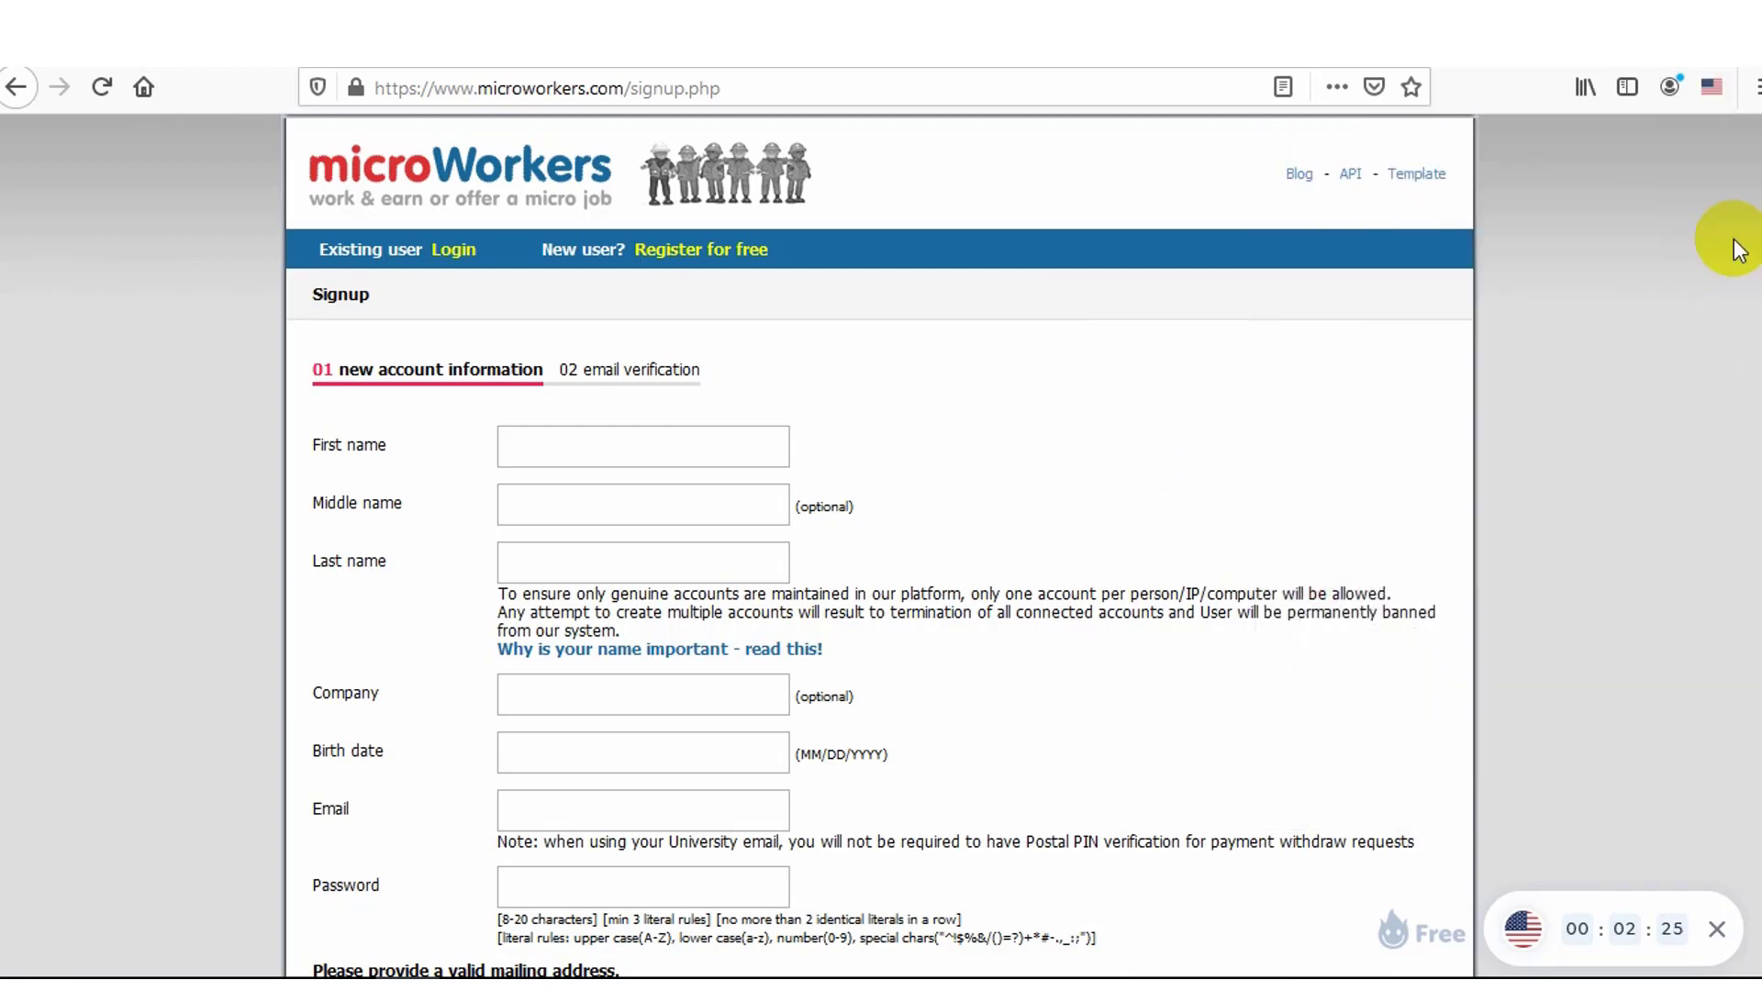
pyautogui.click(1713, 86)
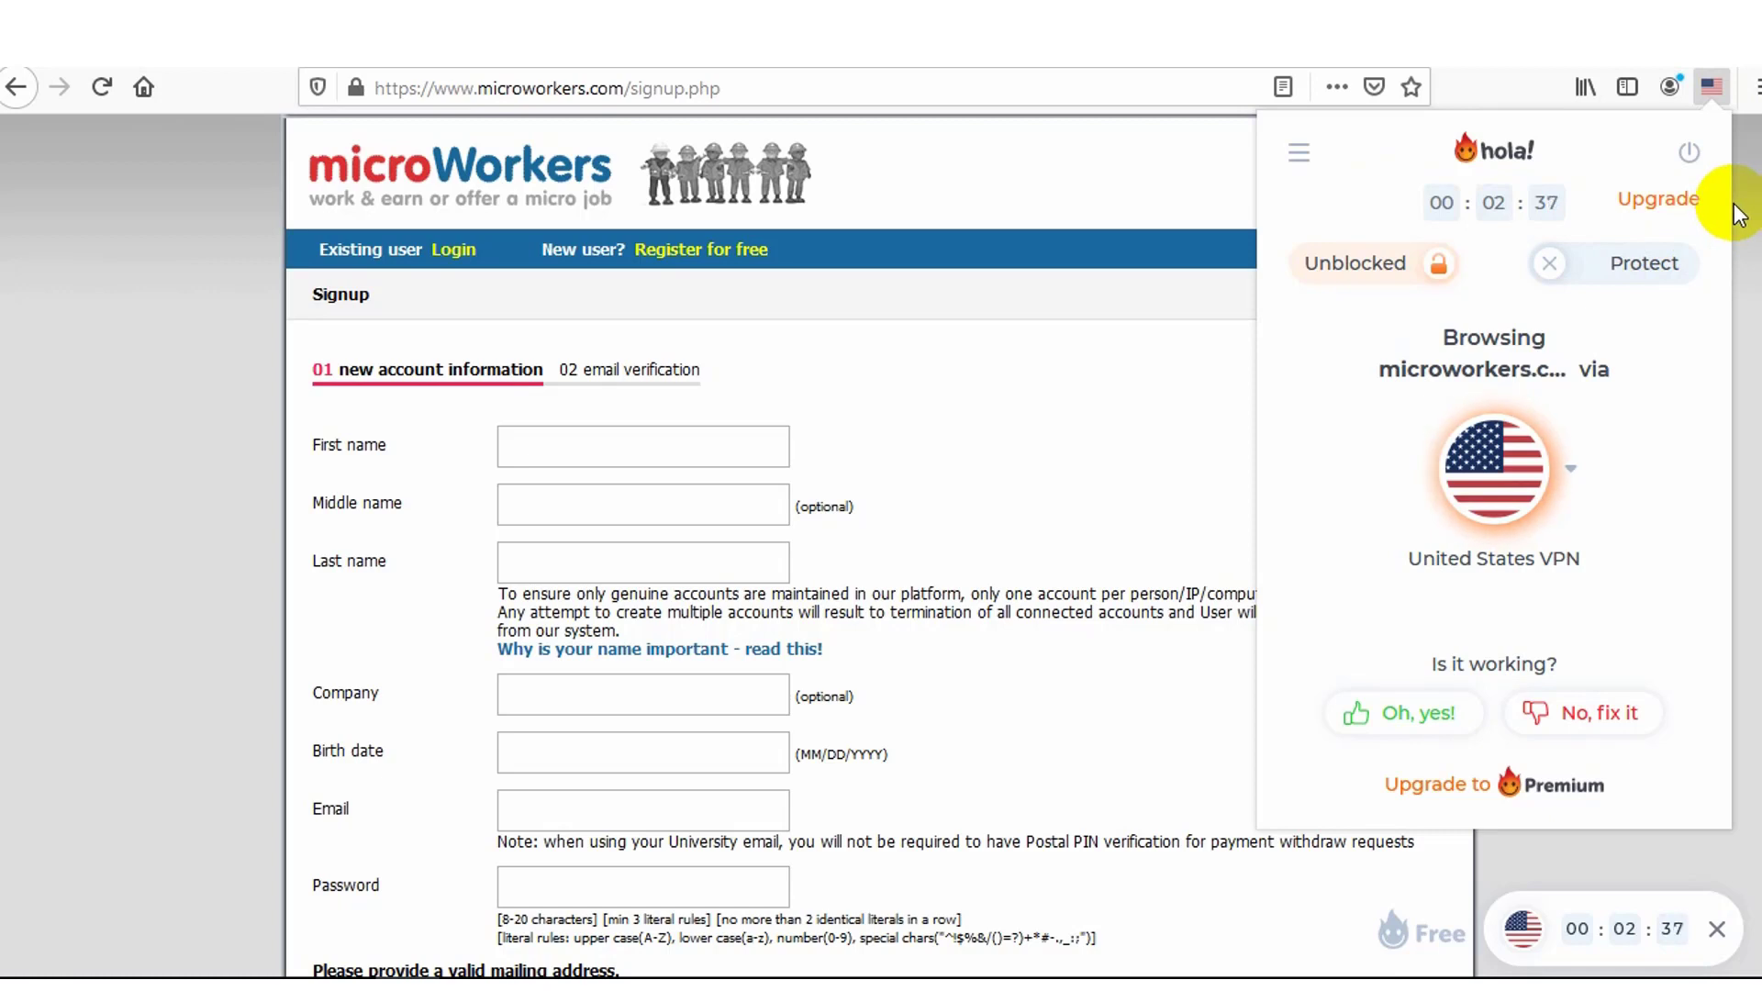
pyautogui.click(1689, 154)
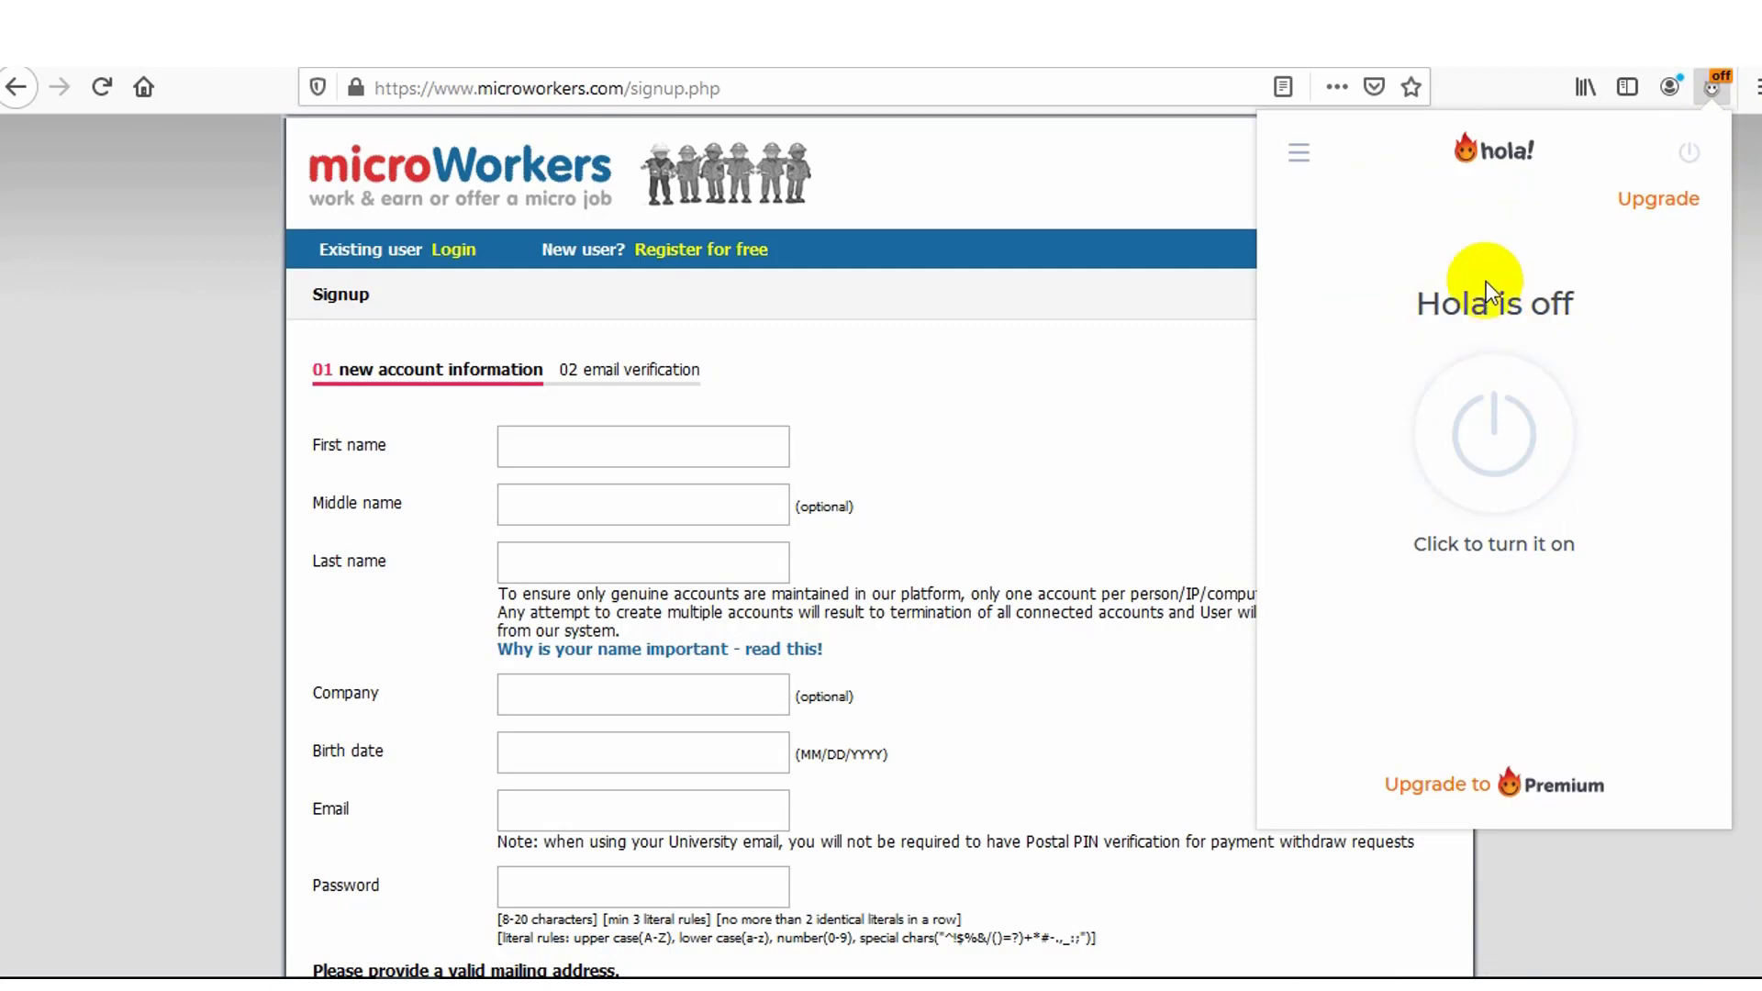
pyautogui.click(1734, 267)
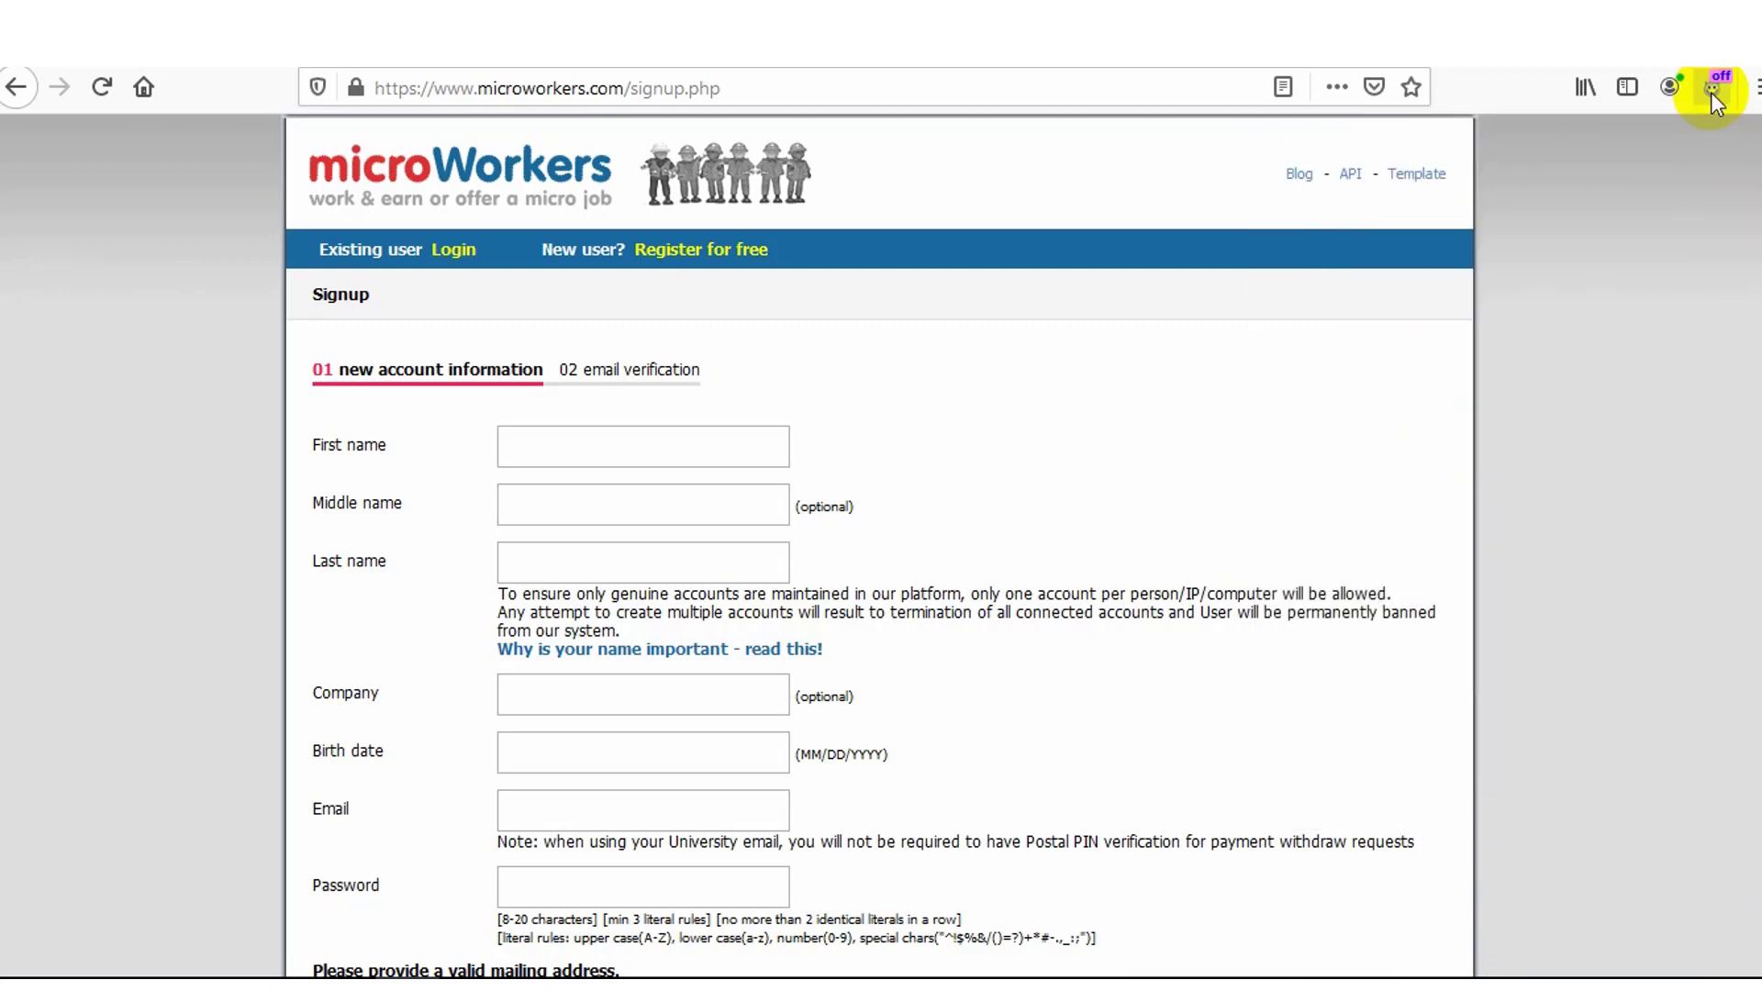
pyautogui.click(1711, 94)
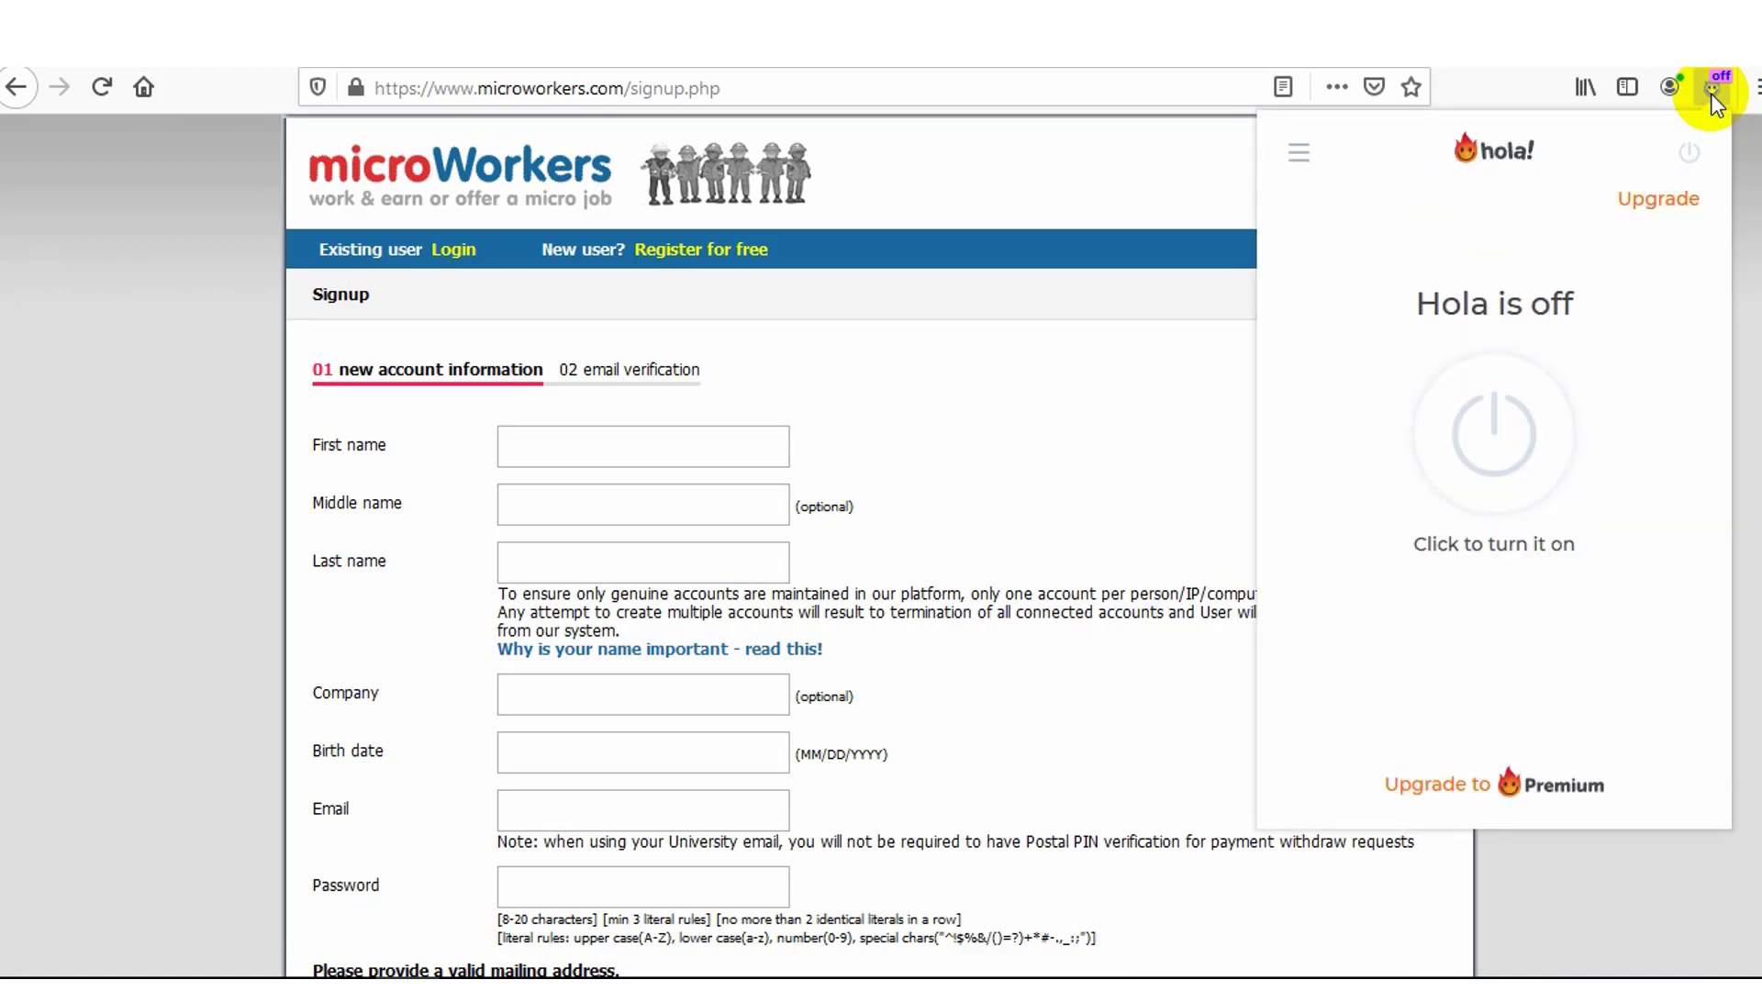
pyautogui.click(1173, 167)
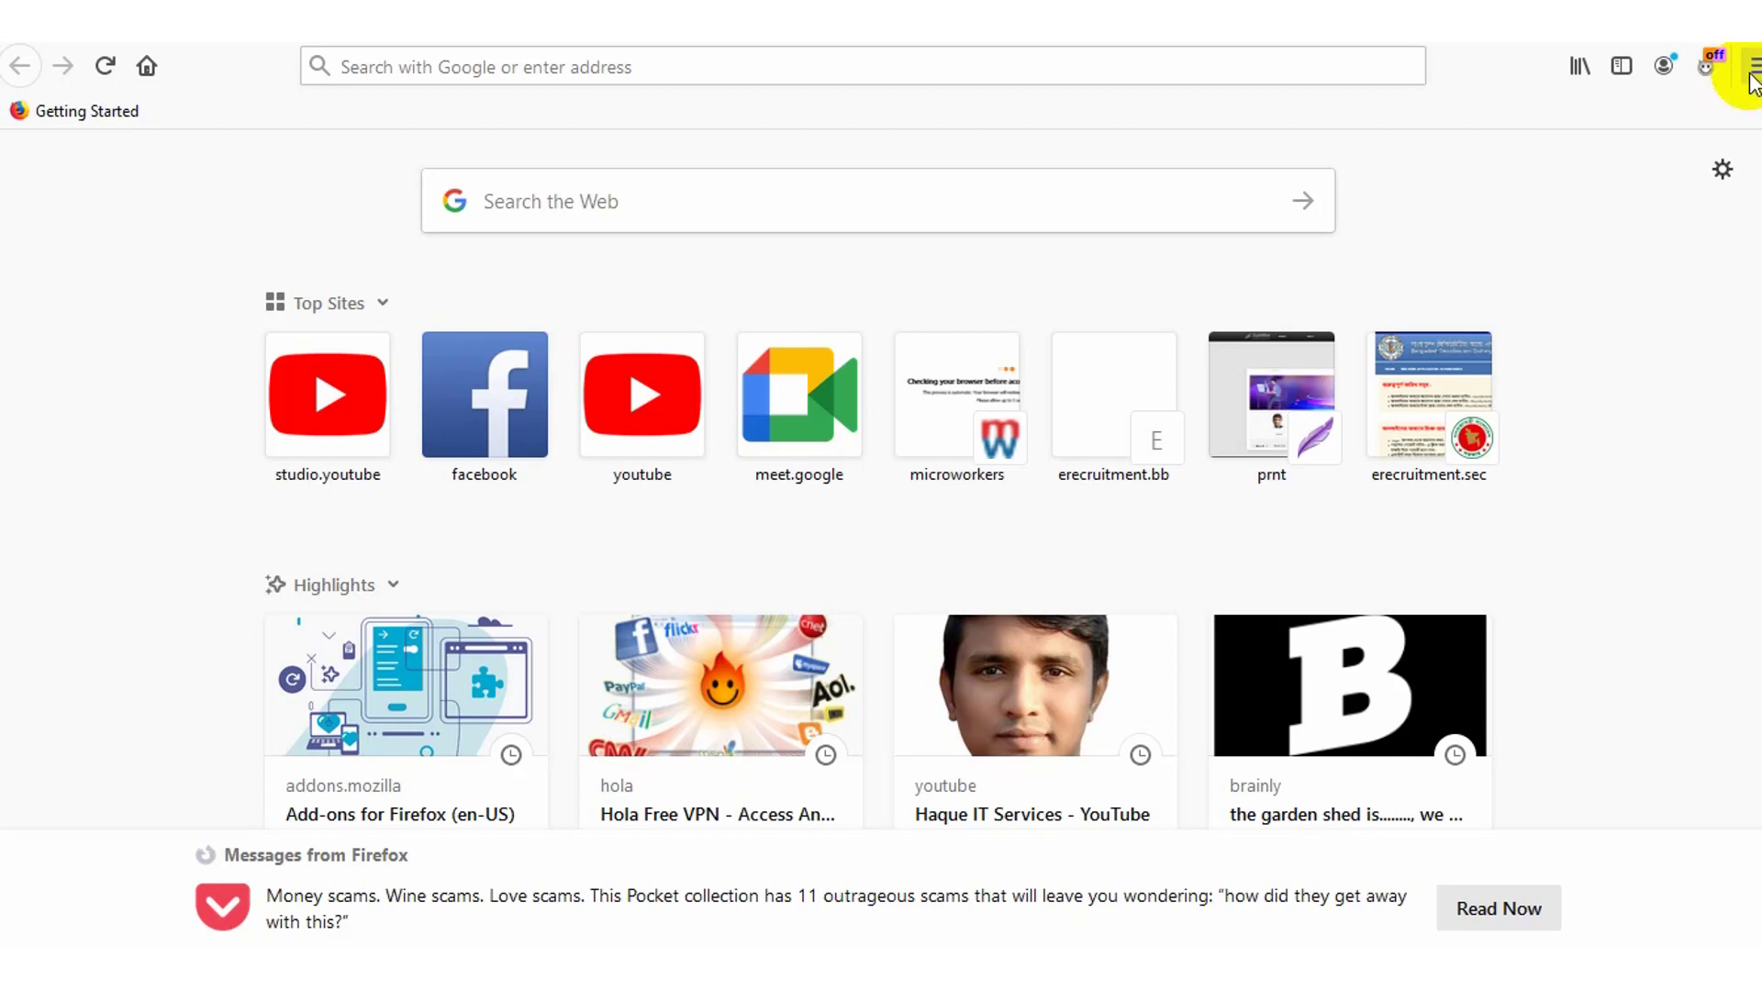
# Open the Firefox extensions manager, and disable and re-enable the Hola Free VPN Proxy Unblocker extension
pyautogui.click(1753, 73)
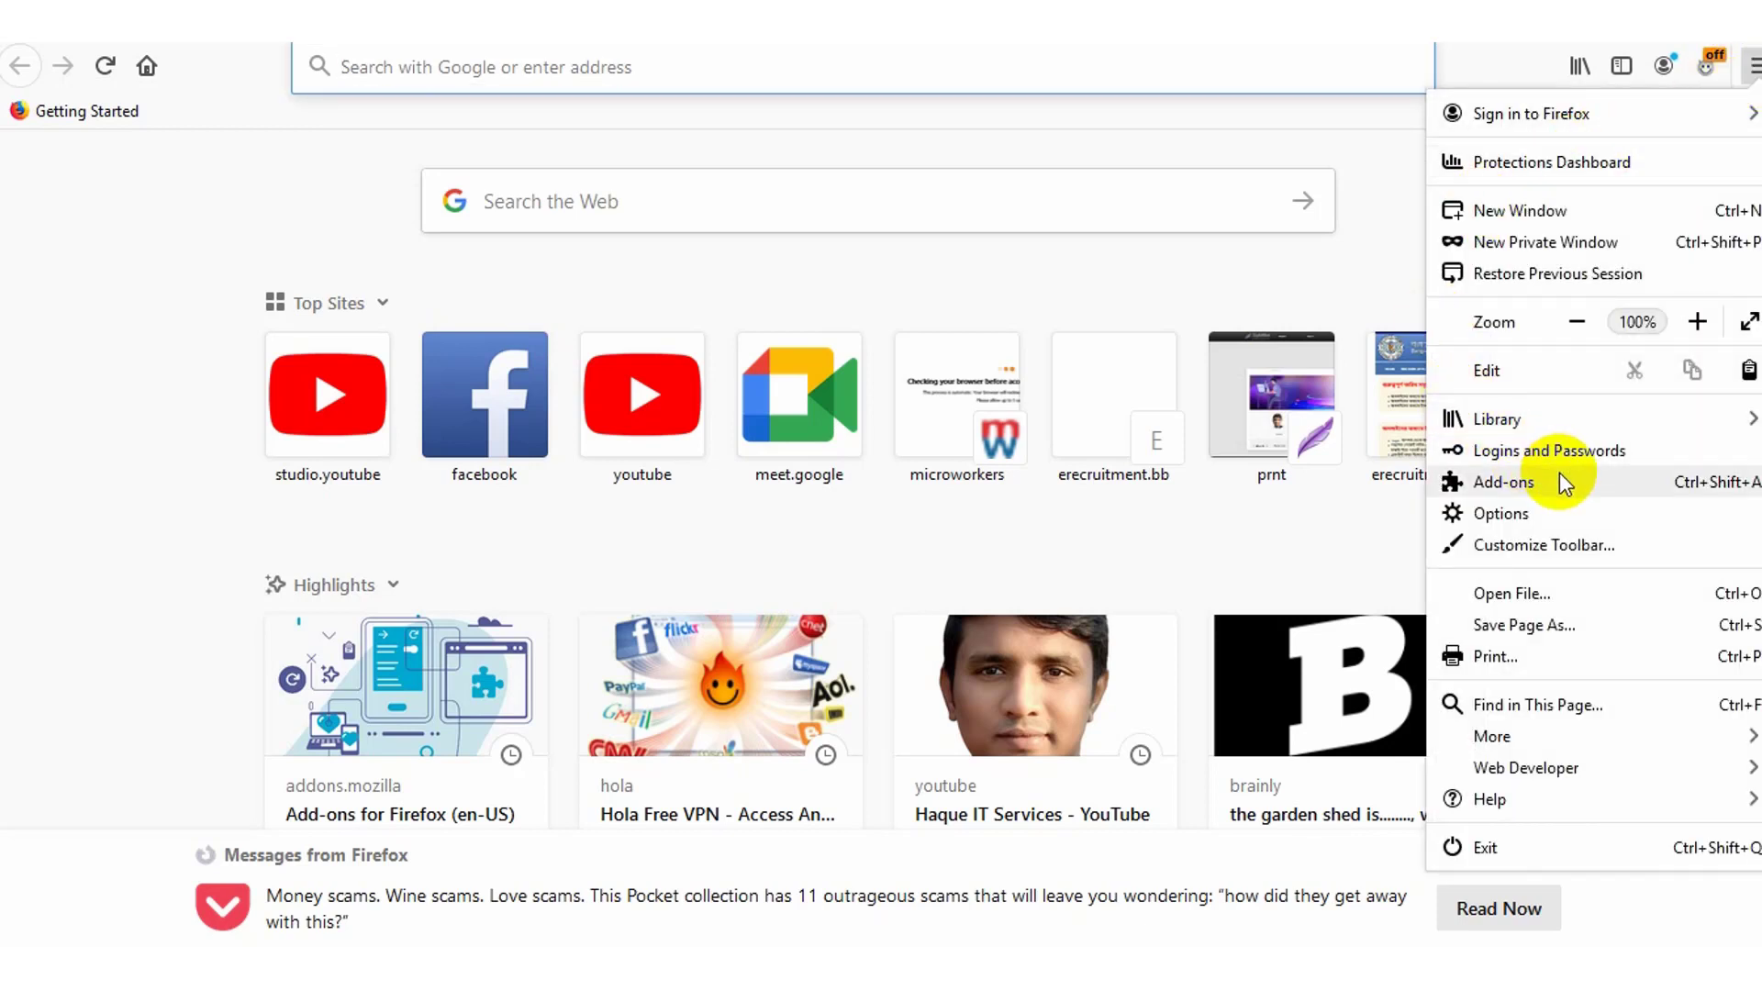
pyautogui.click(1510, 491)
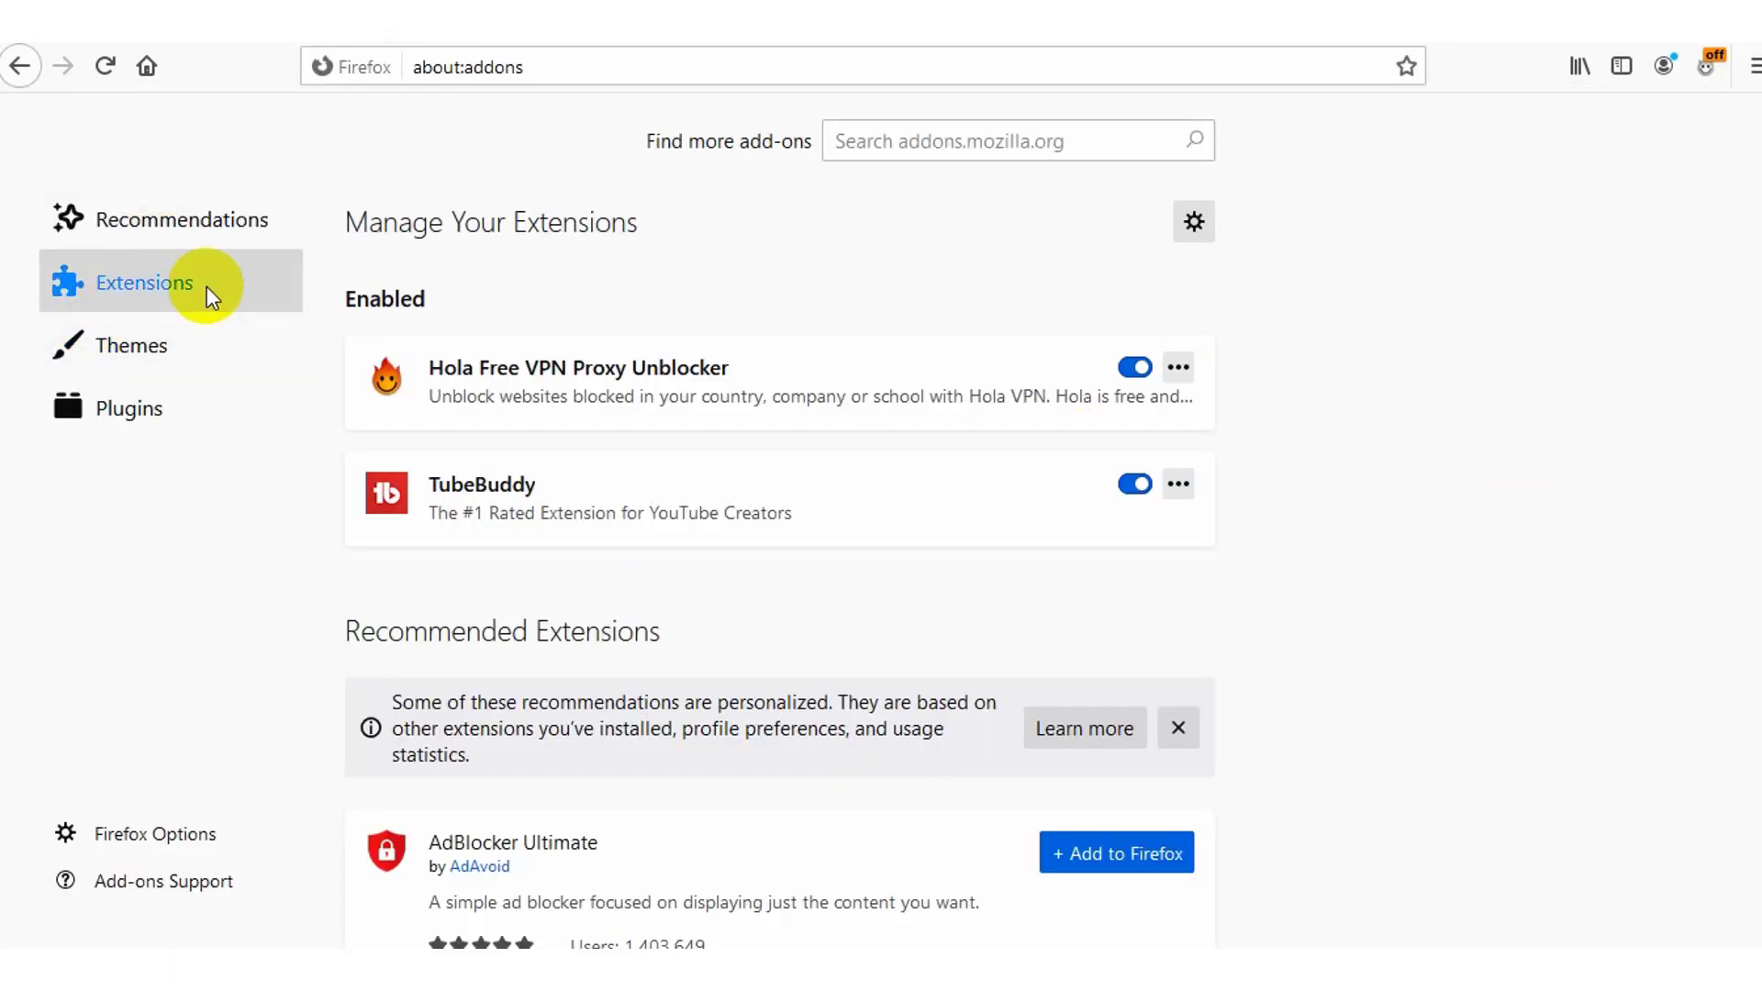
pyautogui.click(1134, 368)
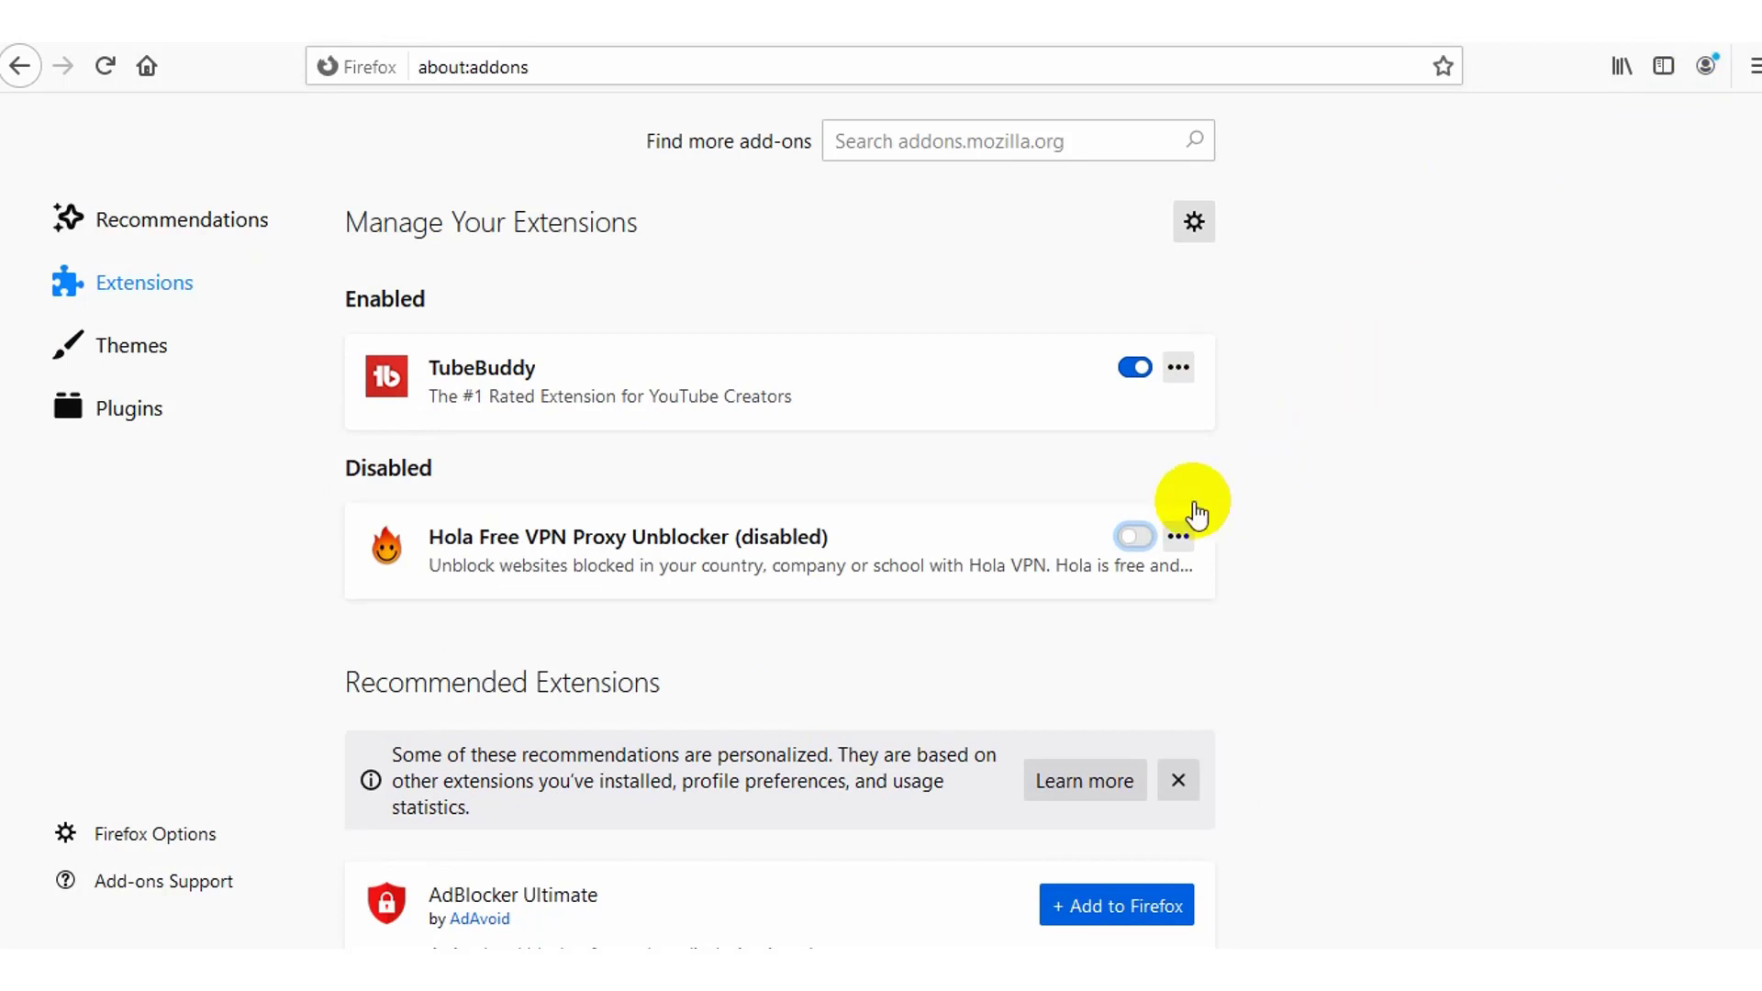
pyautogui.click(1136, 537)
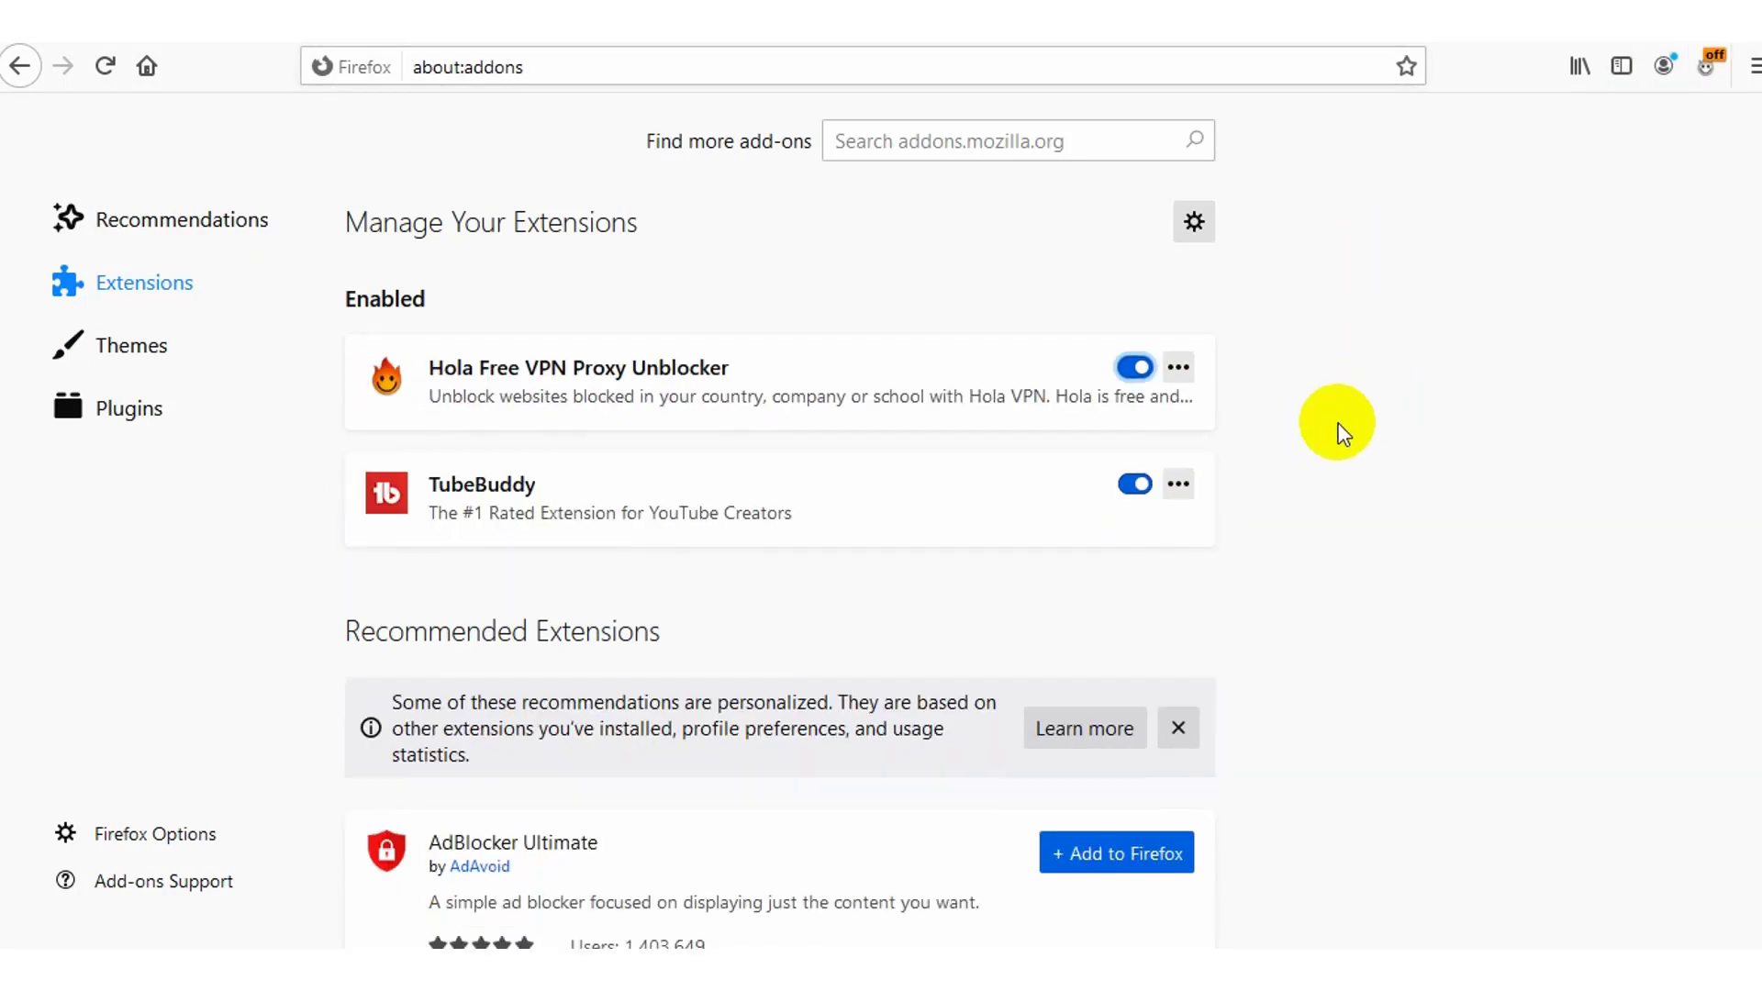
# Remove the Hola Free VPN Proxy Unblocker extension from Firefox without reporting it to Mozilla
pyautogui.click(1180, 369)
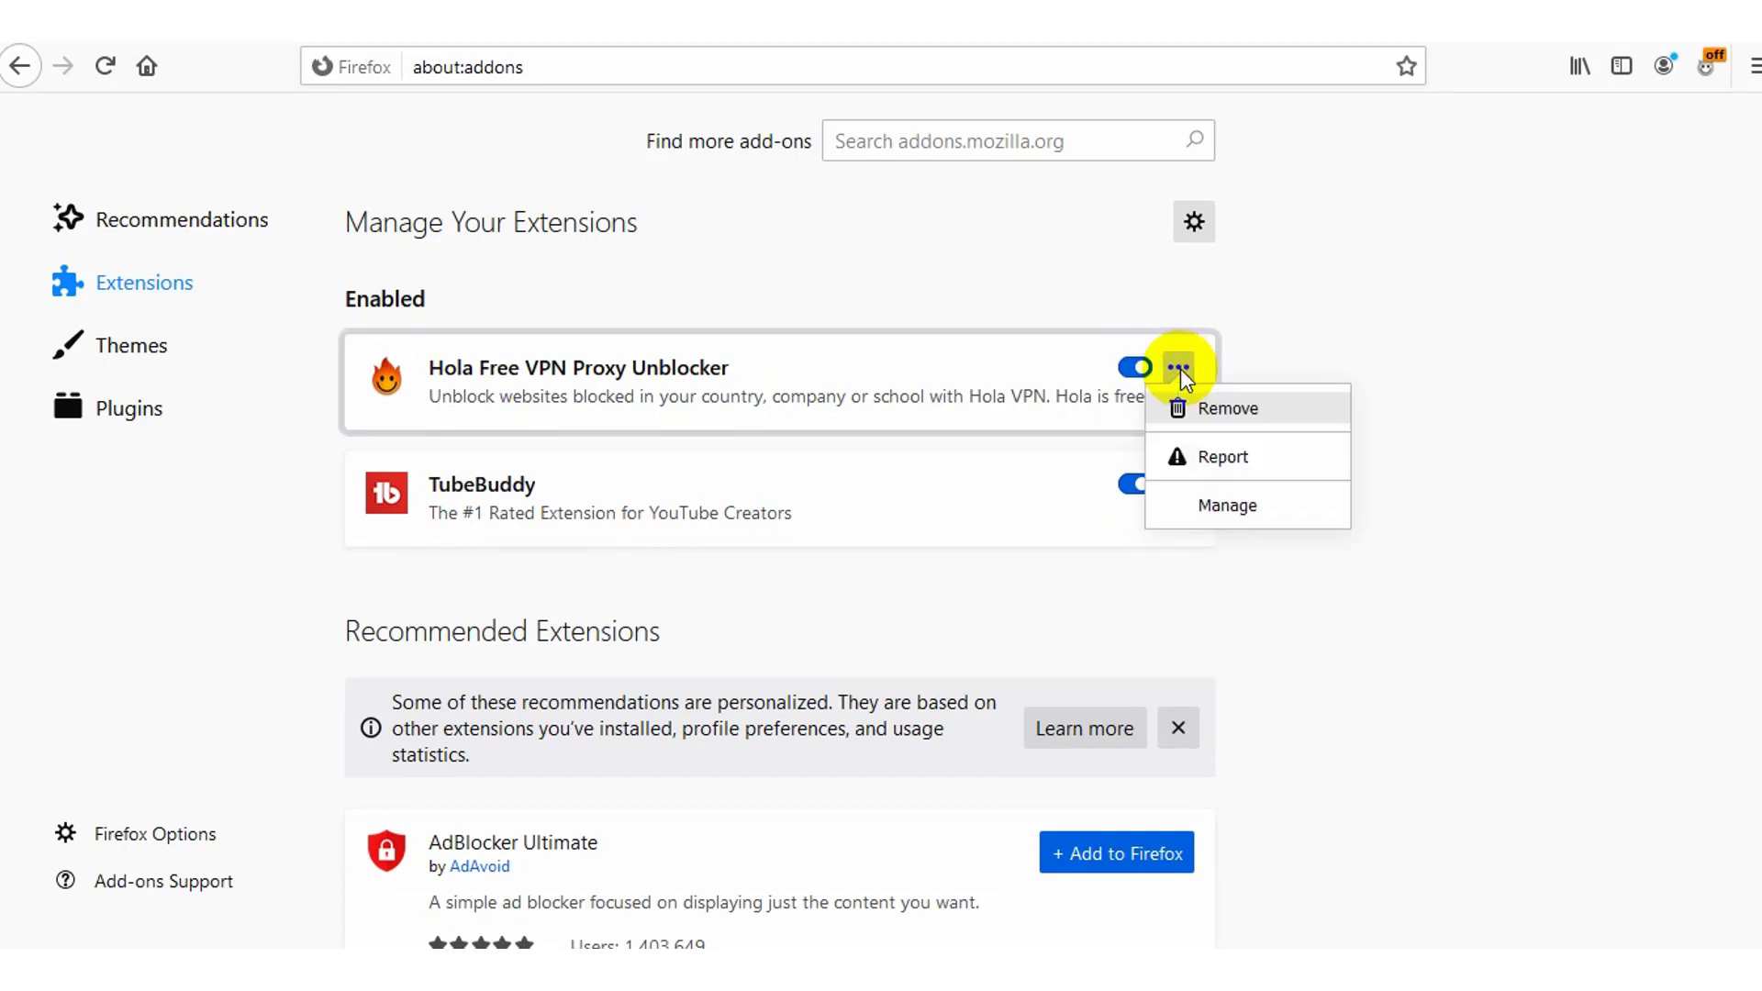
pyautogui.click(1257, 415)
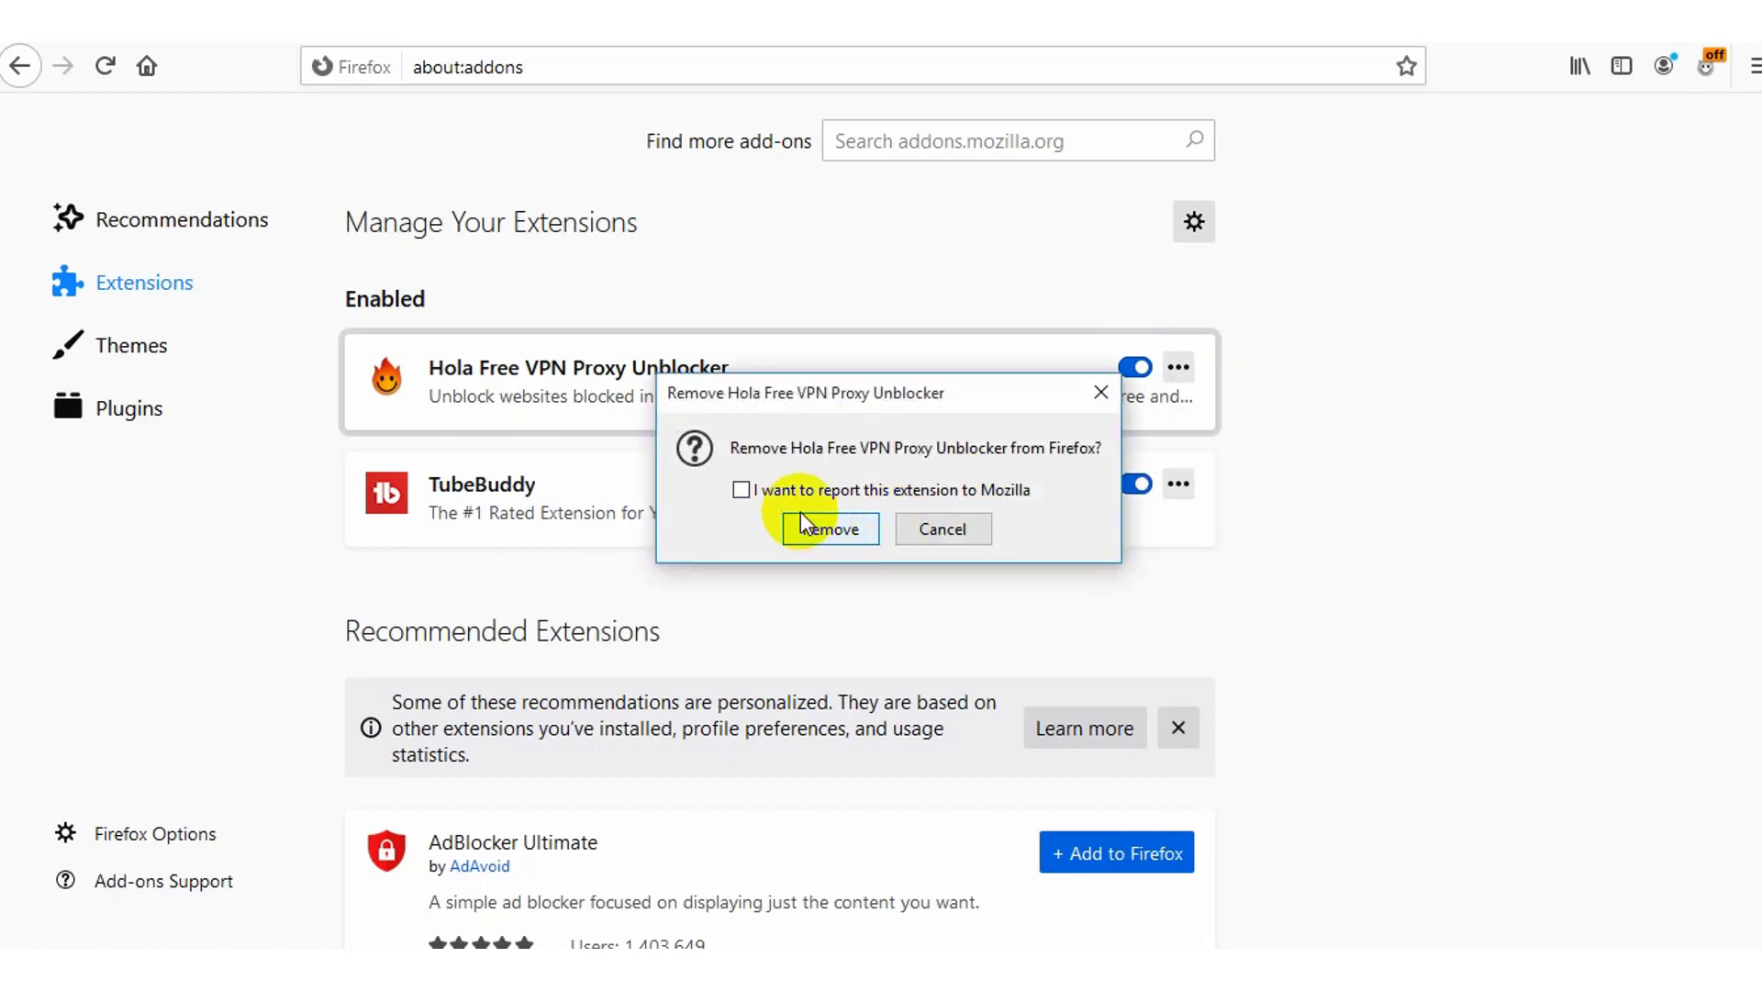
pyautogui.click(819, 529)
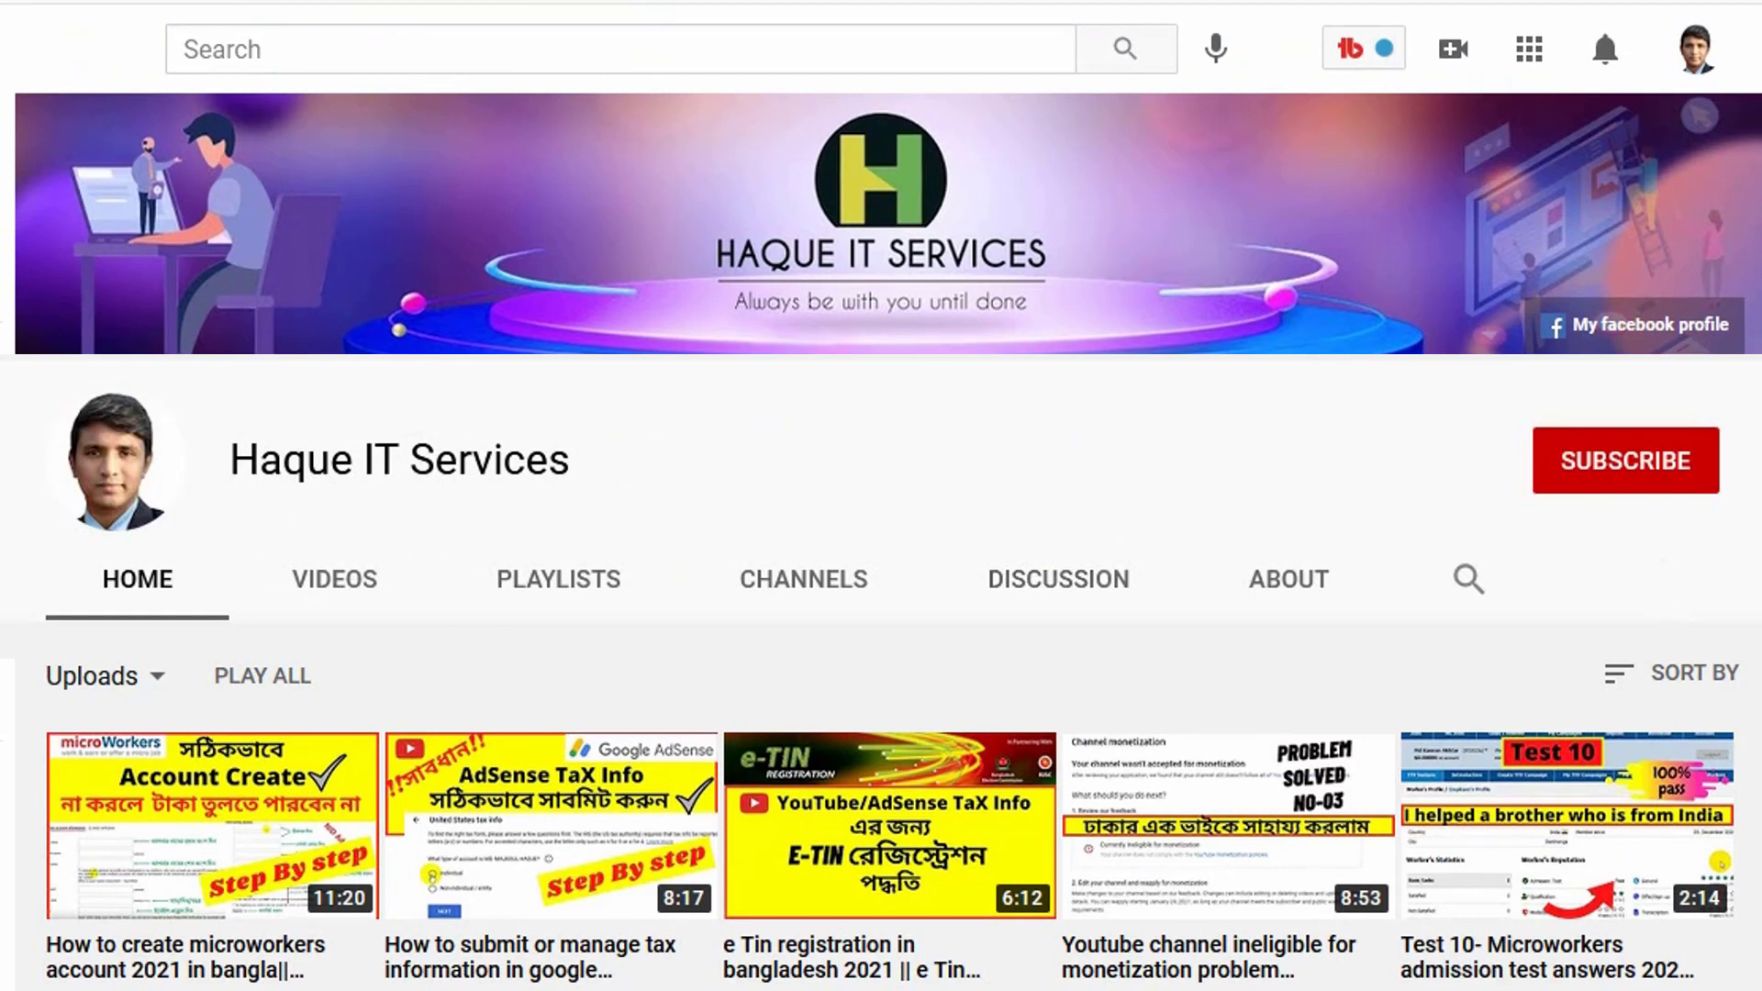
# Subscribe to the Haque IT Services channel on YouTube and set its notifications to All
pyautogui.click(1621, 476)
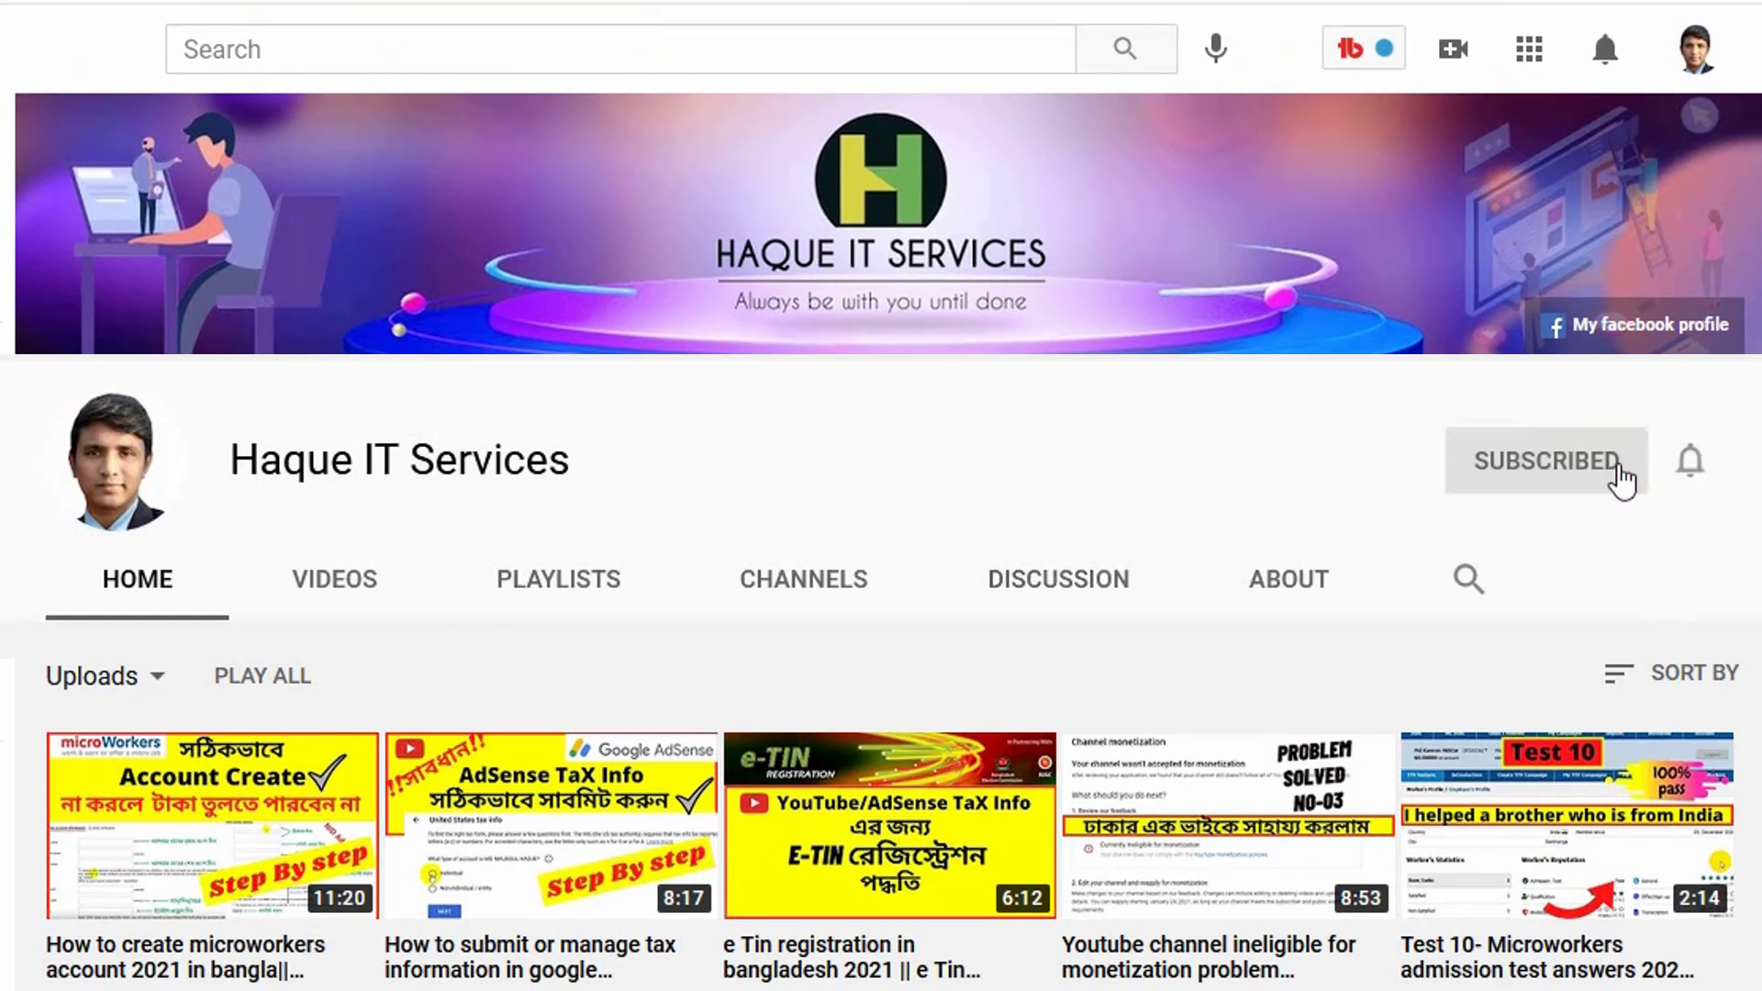
pyautogui.click(1693, 464)
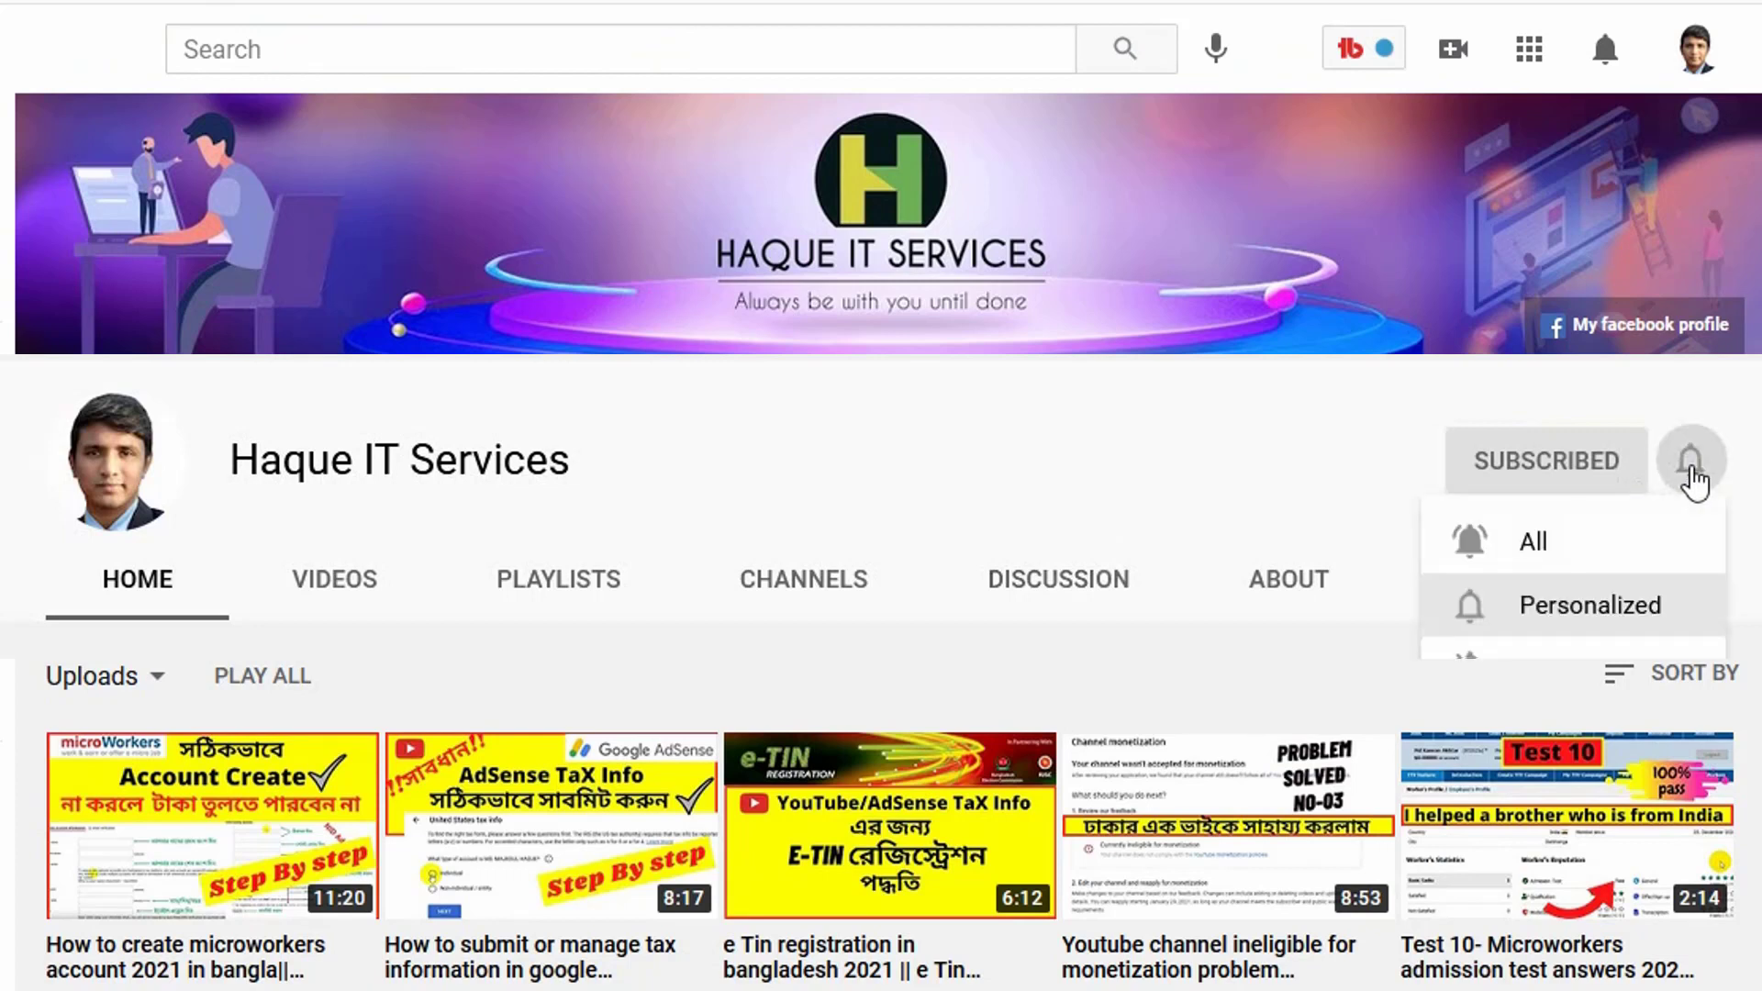
pyautogui.click(1531, 549)
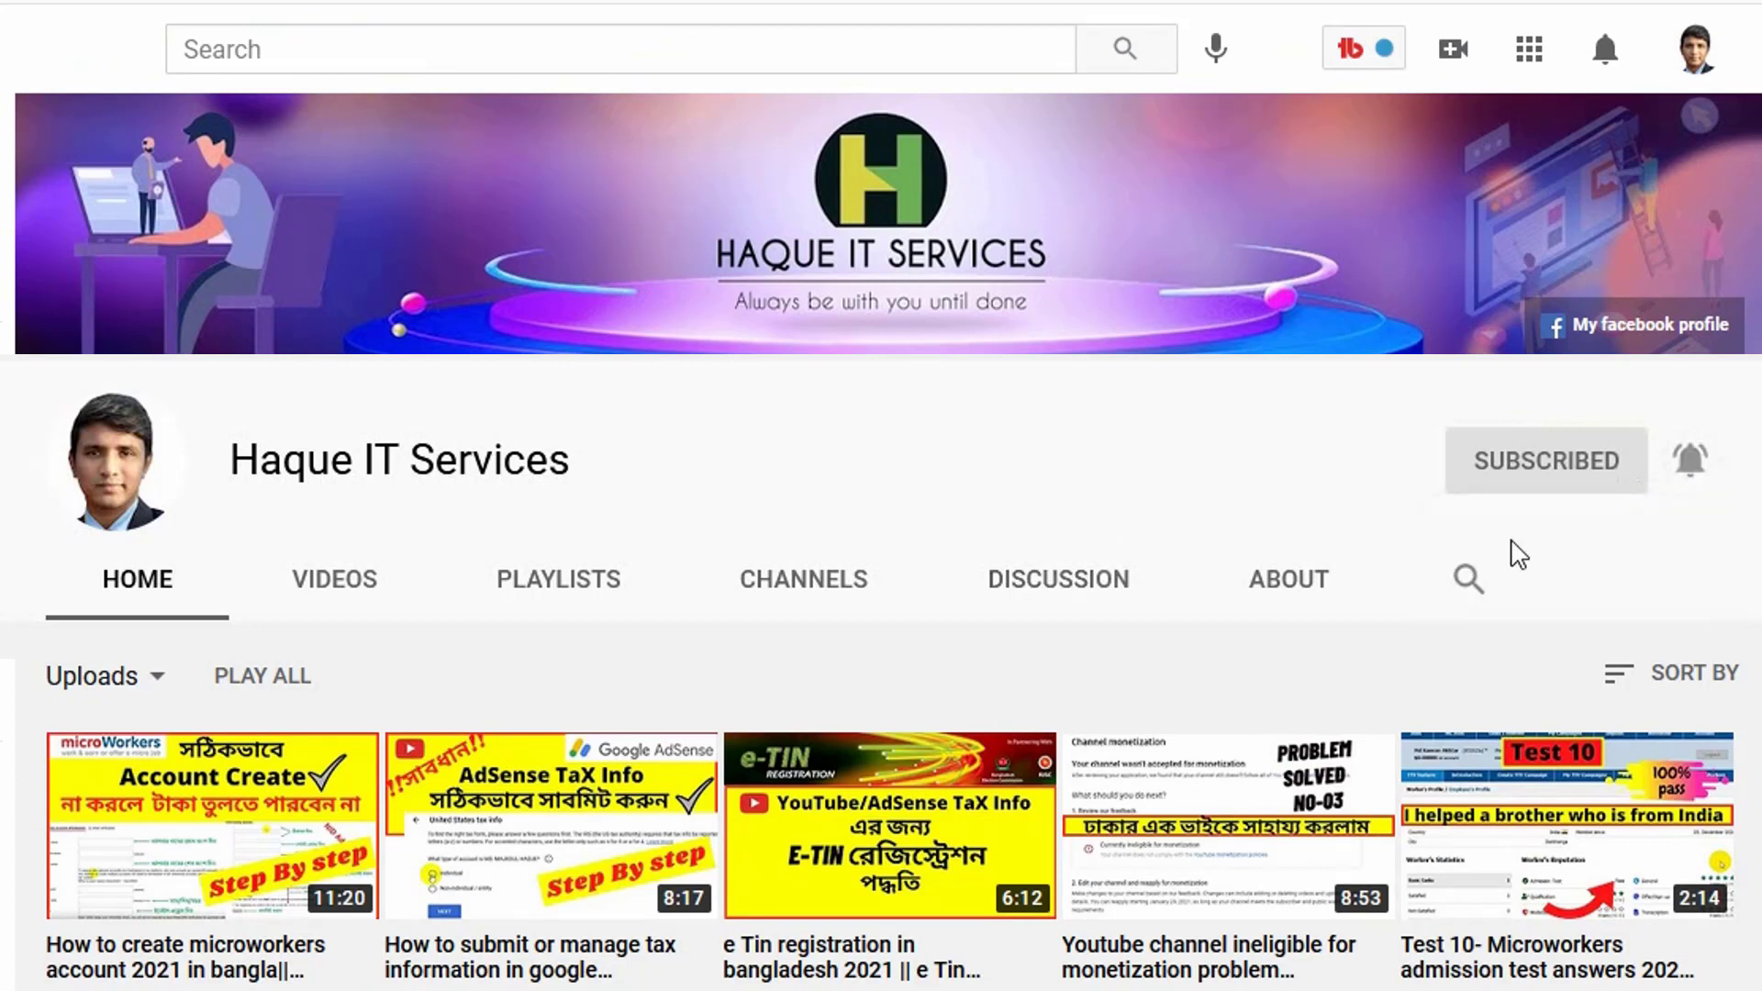